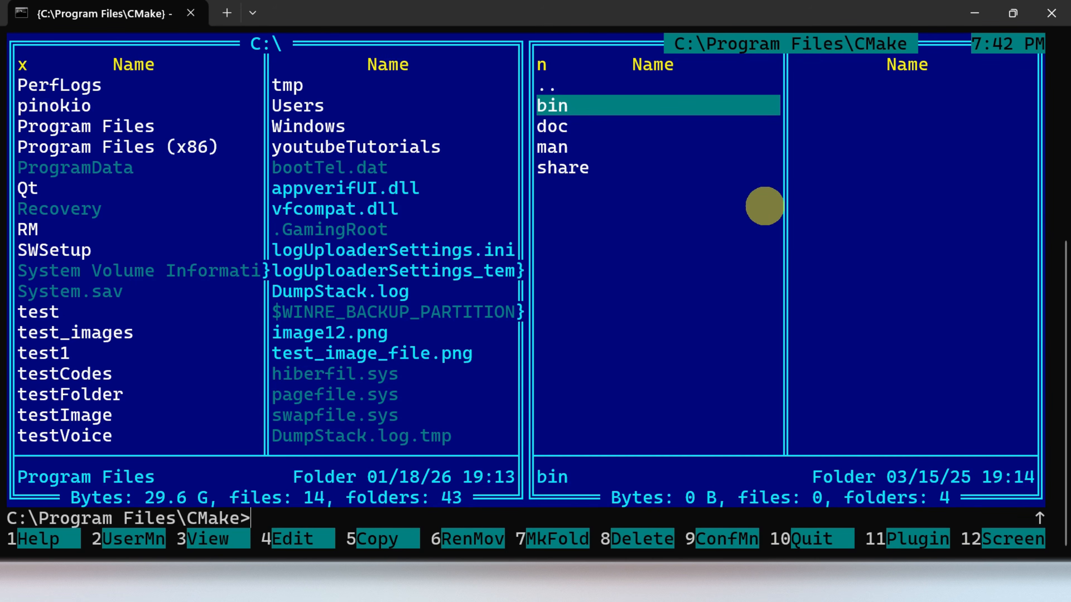
Browse the folders inside CMake and go up to its parent folder, C:\Program Files.
key(Down)
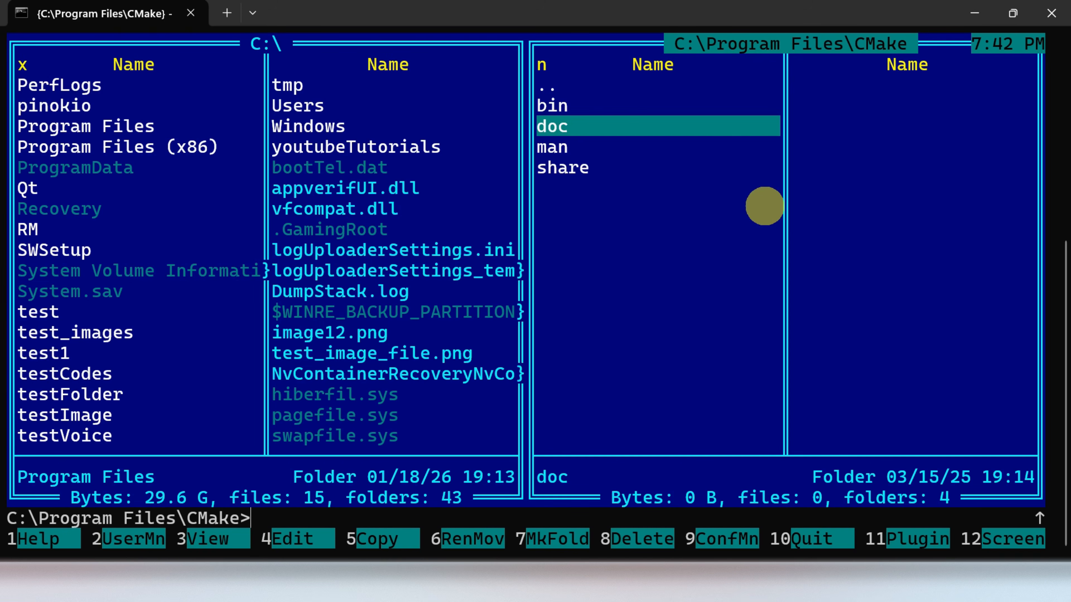
key(Down)
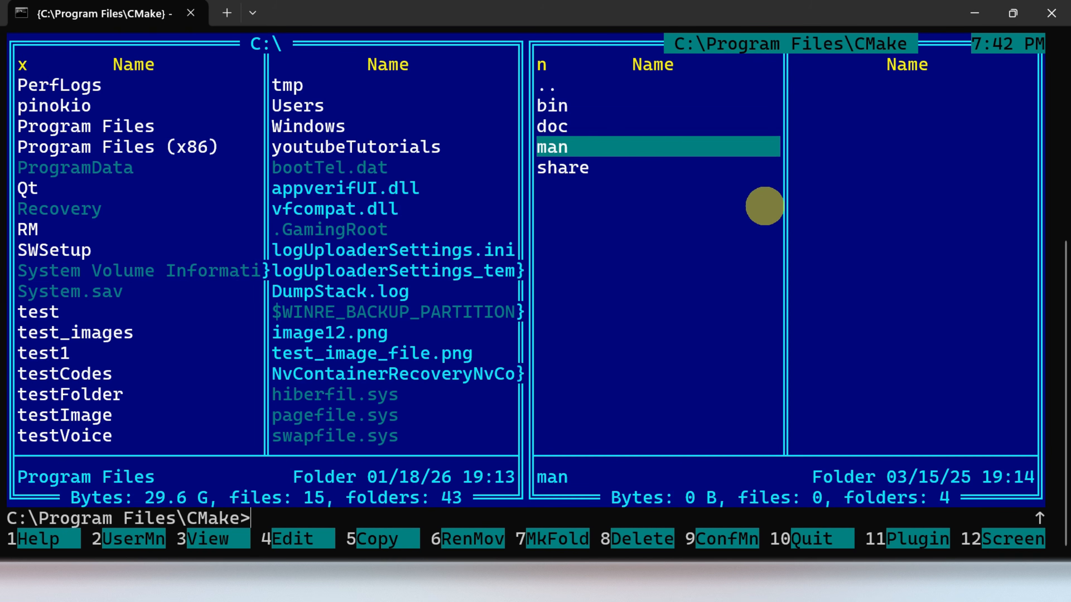
key(Up)
key(Up)
key(Up)
key(Return)
Switch to the C:\ panel and browse its folders and files across both columns, ending on DumpStack.log.
key(Tab)
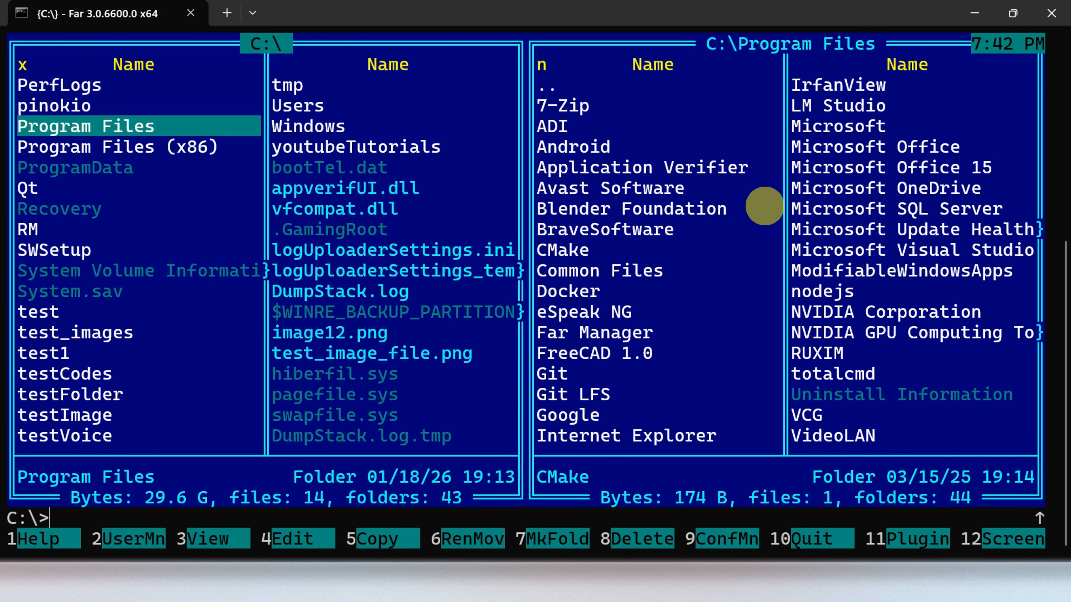
key(Tab)
key(Tab)
key(Down)
key(Down)
key(Down)
key(Down)
key(Down)
key(Down)
key(Down)
key(Down)
key(Down)
key(Down)
key(Down)
key(Down)
key(Down)
key(Down)
key(Down)
key(Down)
key(Down)
key(Down)
key(Down)
key(Down)
key(Down)
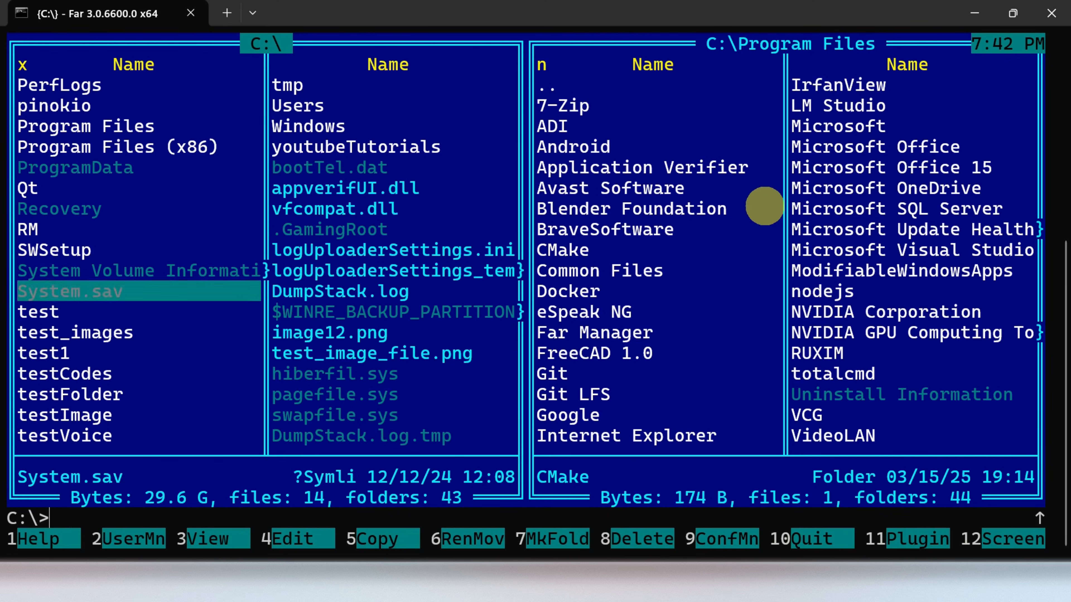
key(Up)
key(Up)
key(Up)
key(Up)
key(Up)
key(Up)
key(Up)
key(Up)
key(Up)
key(Up)
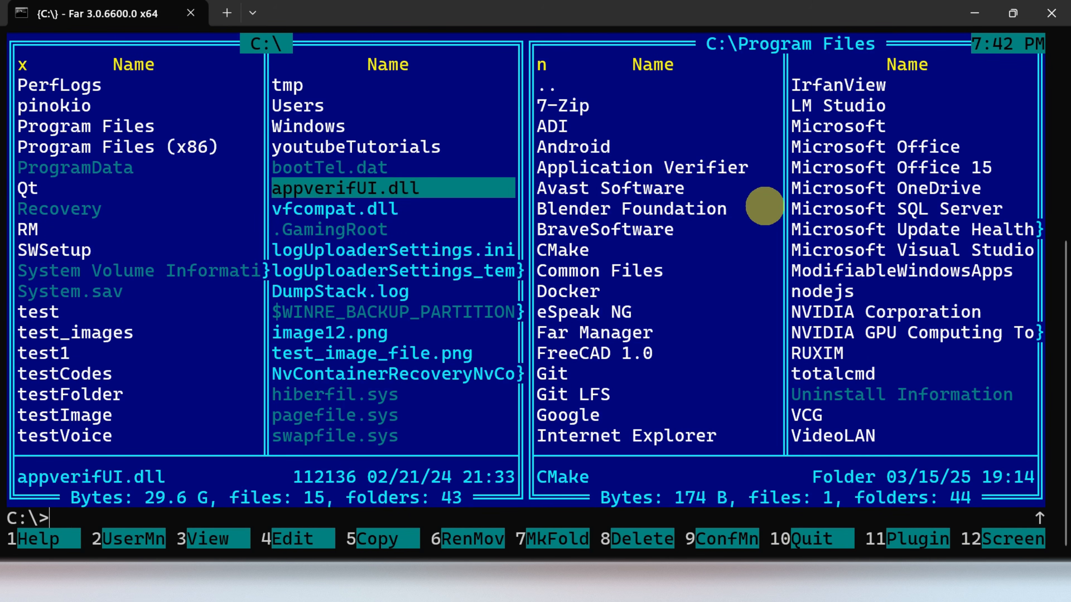
key(Left)
key(Down)
key(Down)
key(Down)
key(Down)
key(Down)
key(Down)
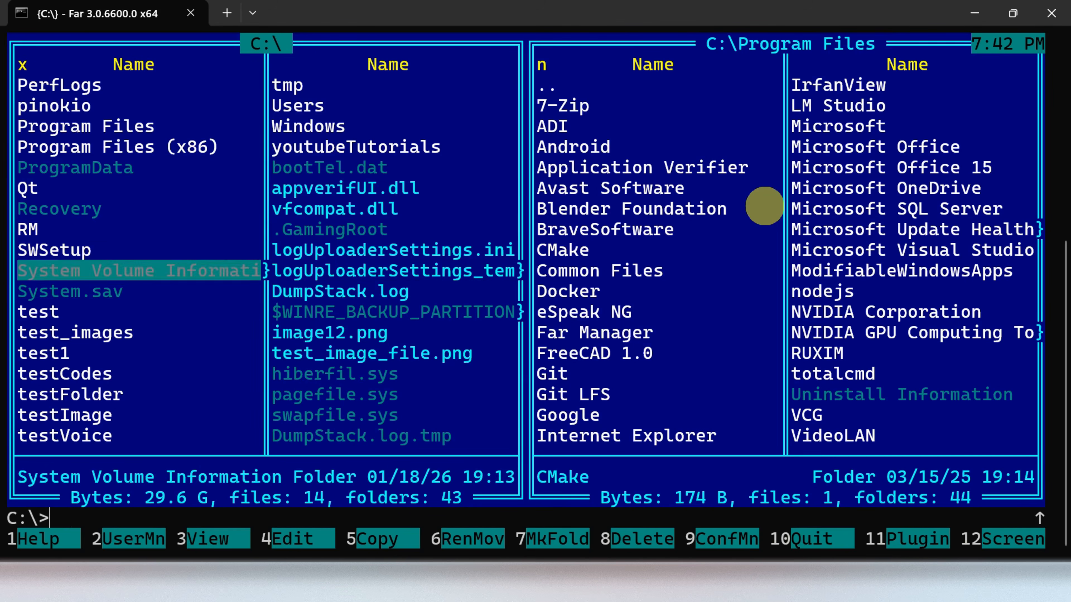
key(Right)
key(Down)
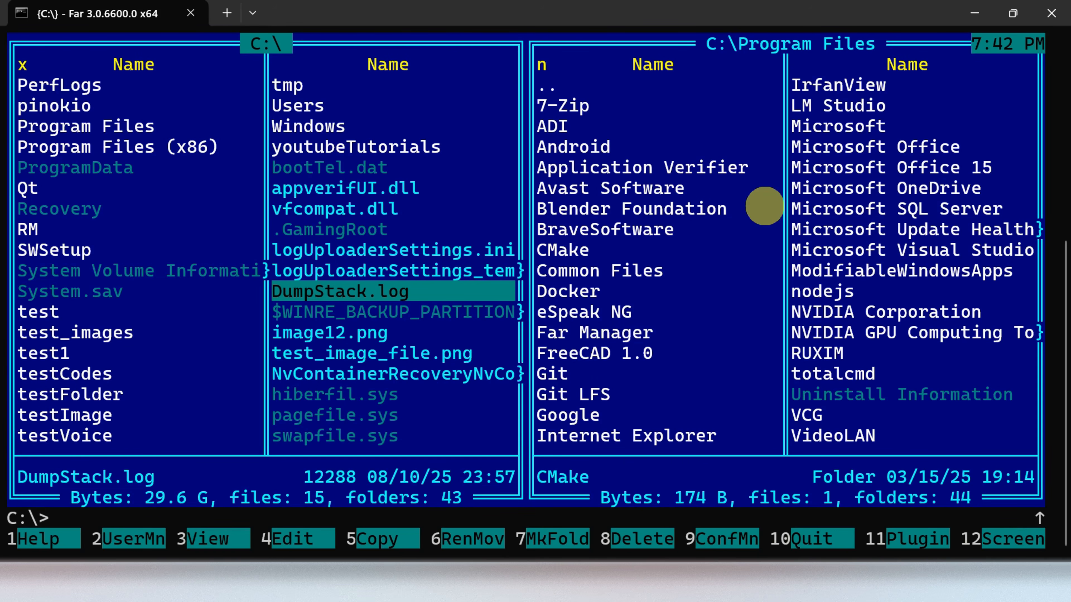
Switch to the C:\Program Files panel and move the highlight up to the ADI folder.
key(Tab)
key(Up)
key(Up)
key(Up)
key(Up)
key(Up)
key(Up)
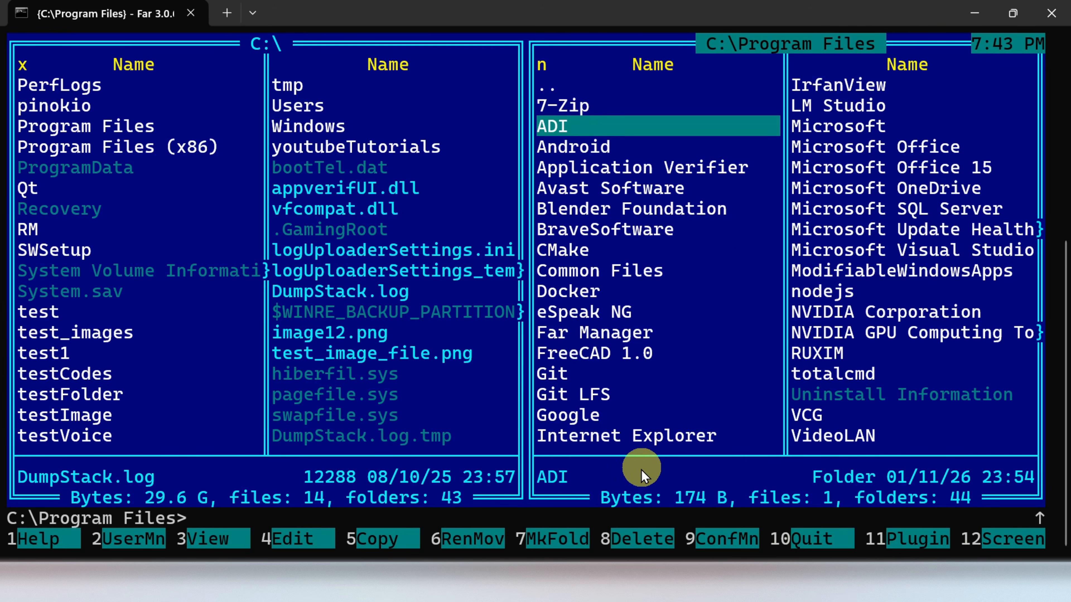
Switch to the browser and examine the introduction of the Wikipedia article on Far Manager.
click(630, 581)
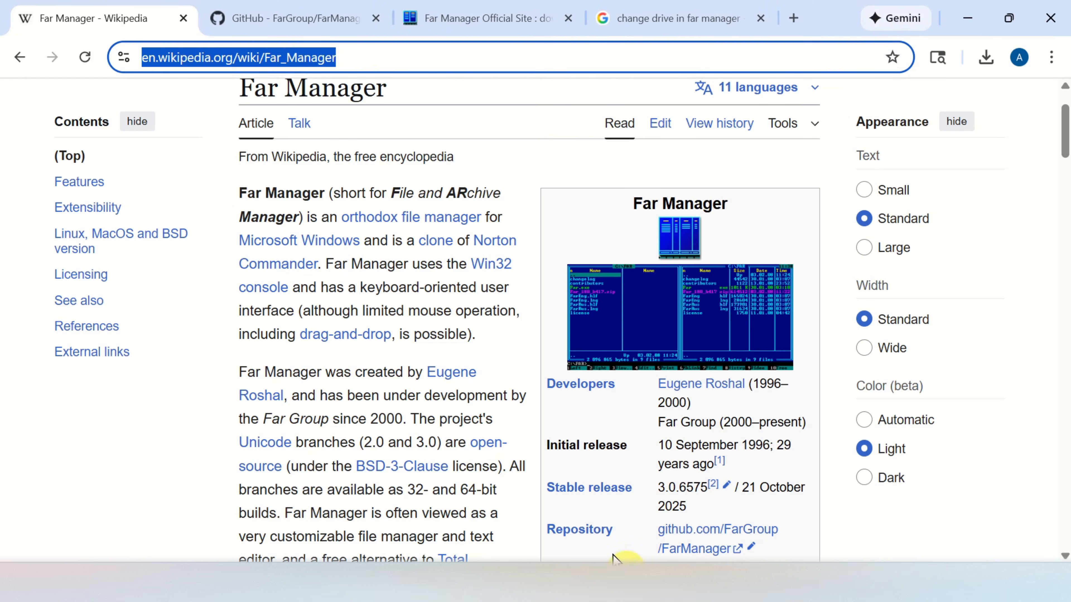
scroll(472, 274, up, 2)
scroll(495, 245, down, 2)
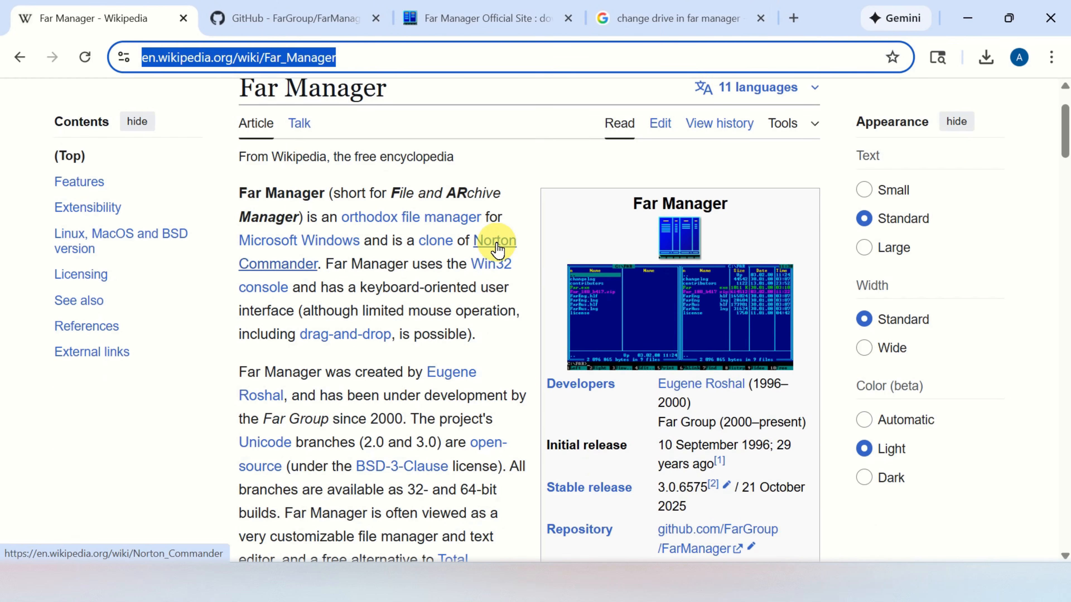
scroll(495, 246, up, 2)
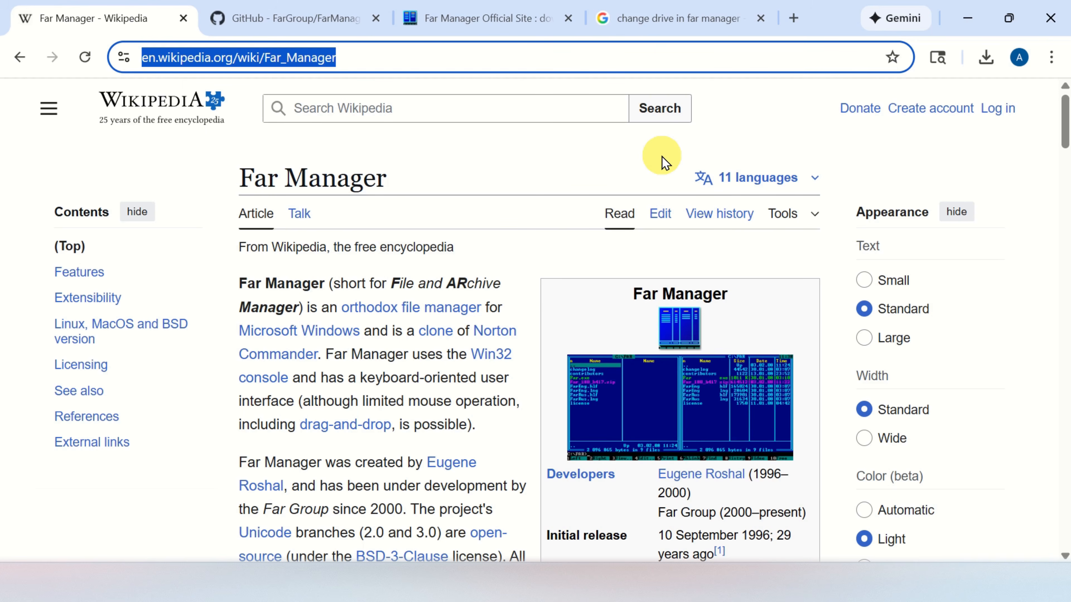
mouse_move(491, 334)
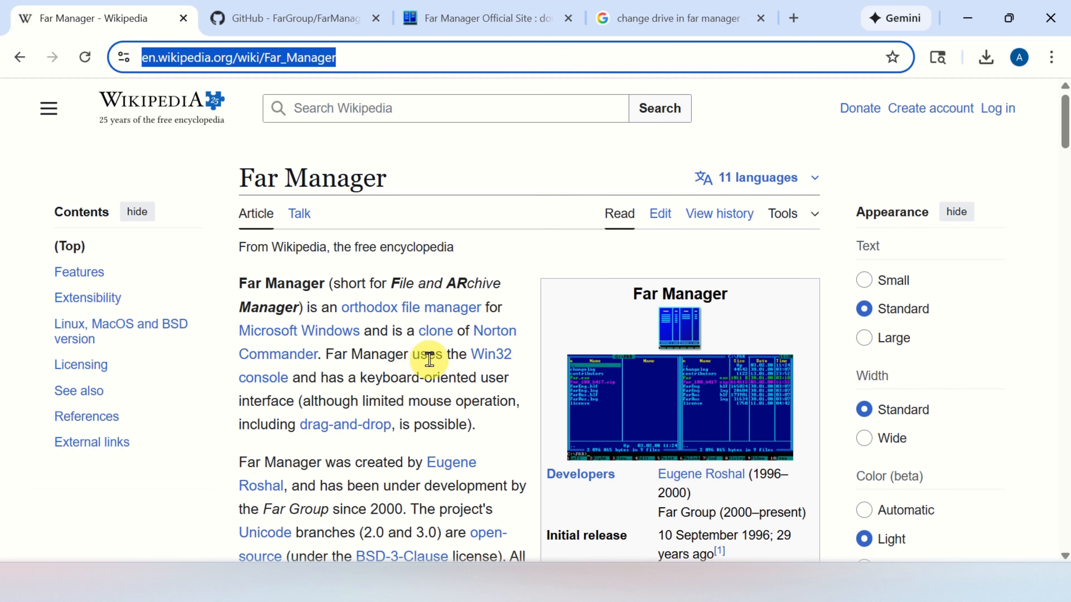
Switch back to Far Manager and bring up the far_manager folder window in File Explorer.
click(734, 591)
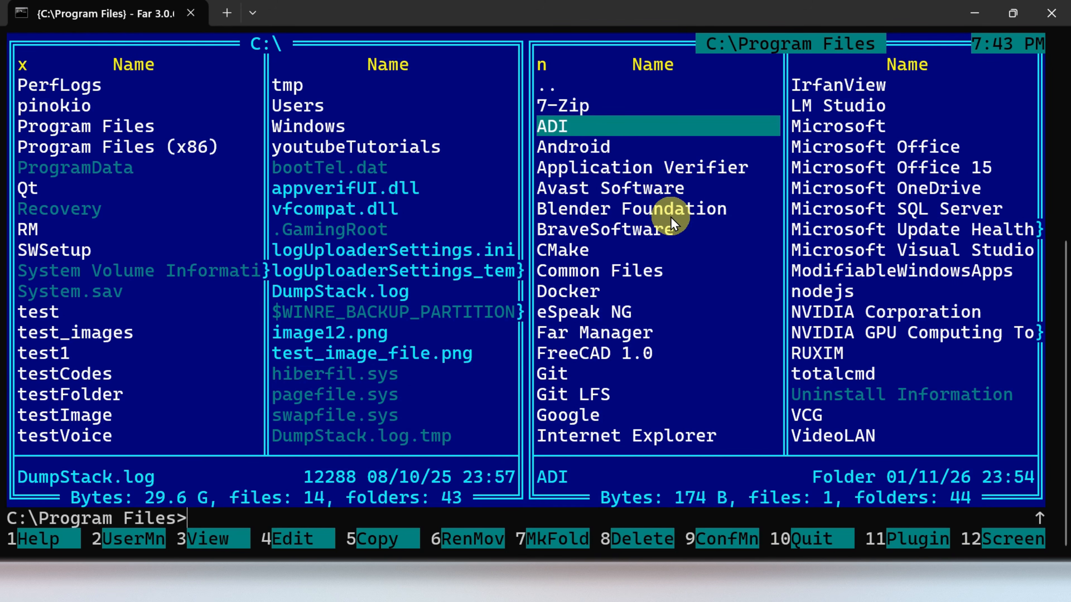
mouse_move(592, 588)
click(555, 514)
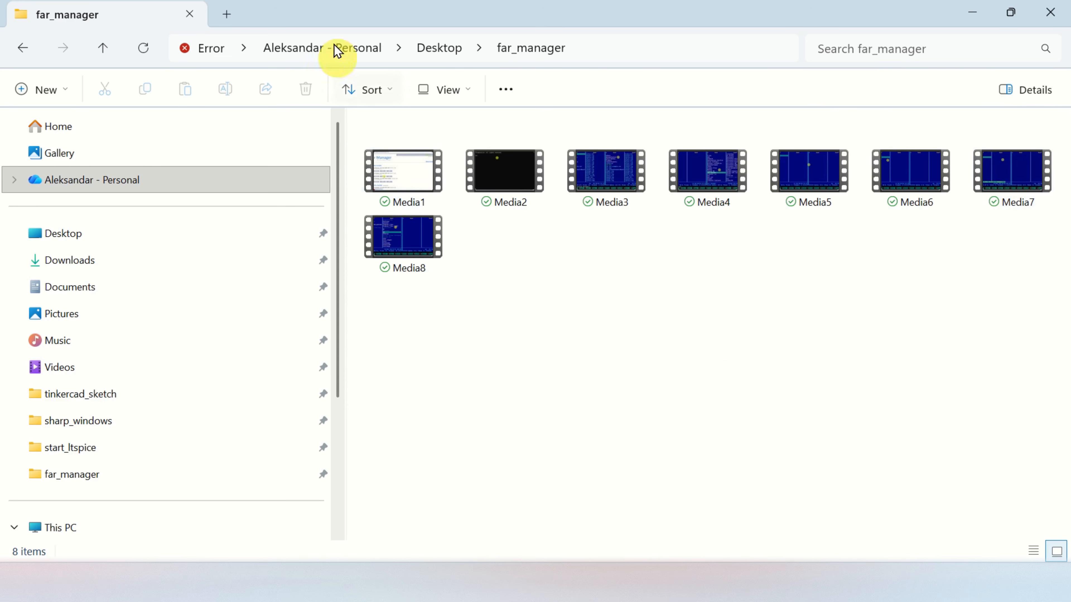
Switch to the browser and download the stable Far Manager v3.0 build 6600 x64 MSI installer from farmanager.com.
key(alt+Tab)
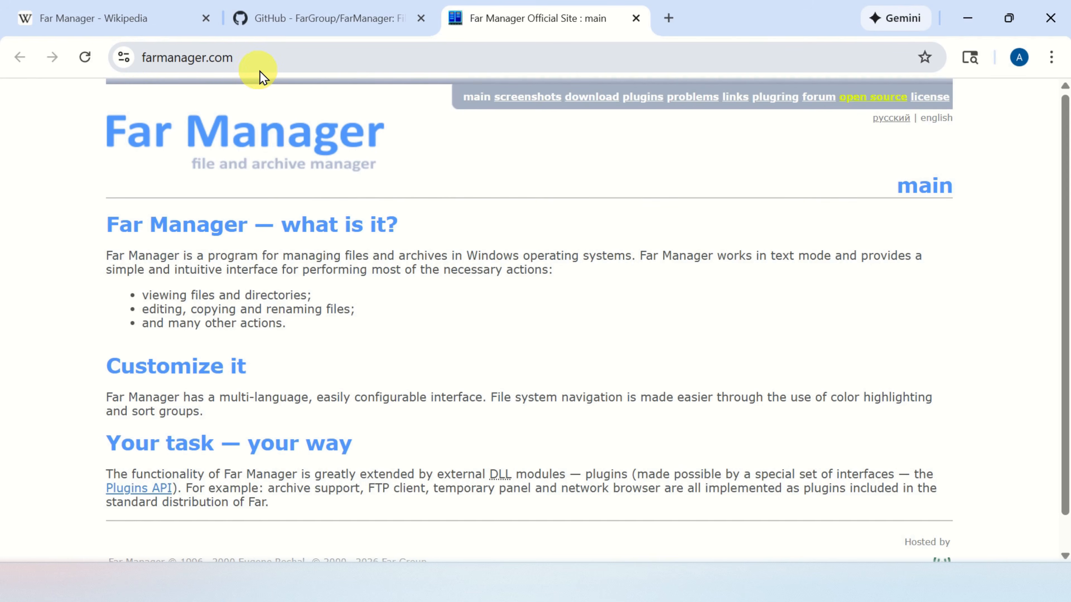
click(592, 105)
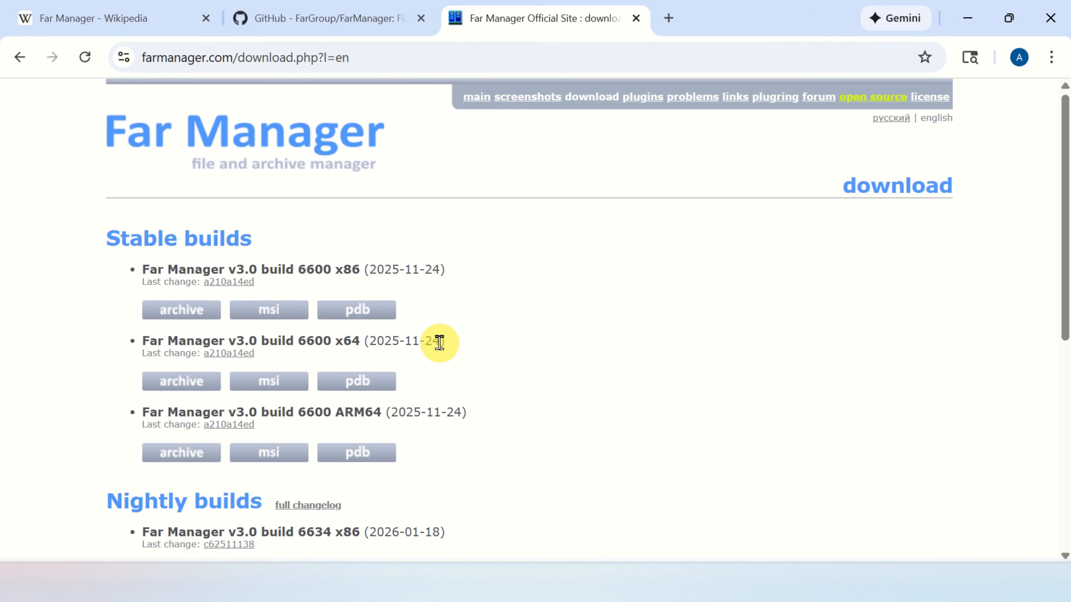
click(286, 381)
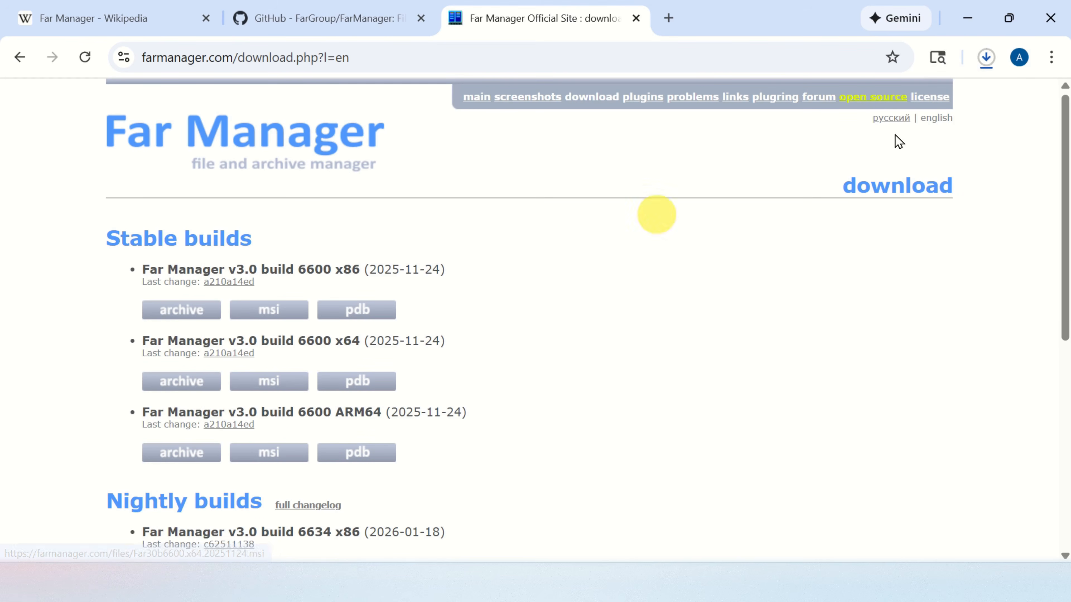
Show the downloaded Far30b6600.x64.20251124.msi in its folder and open it to start the setup wizard.
click(983, 59)
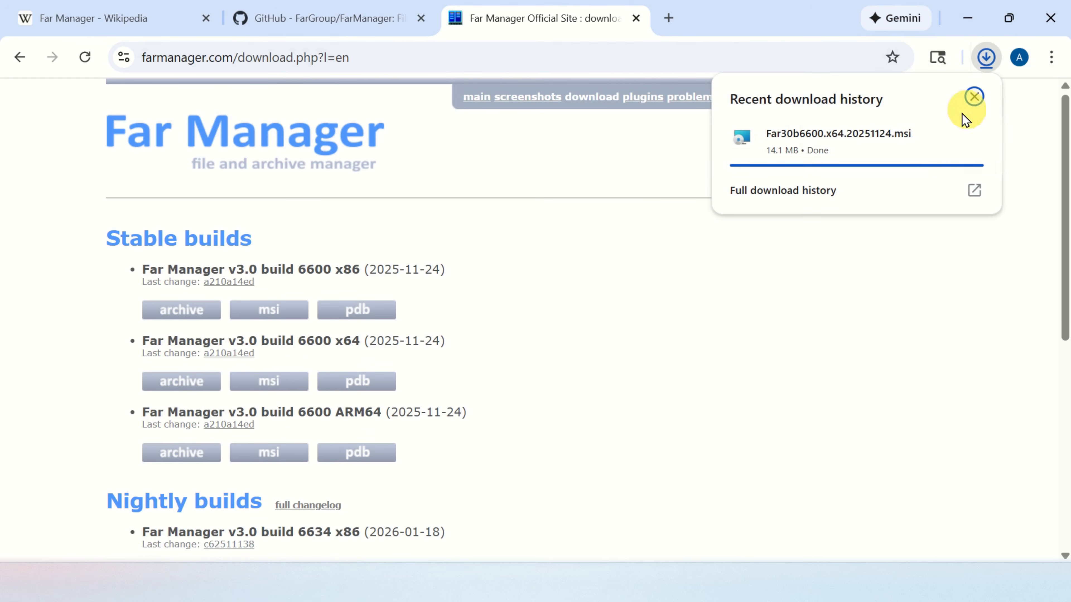
mouse_move(839, 164)
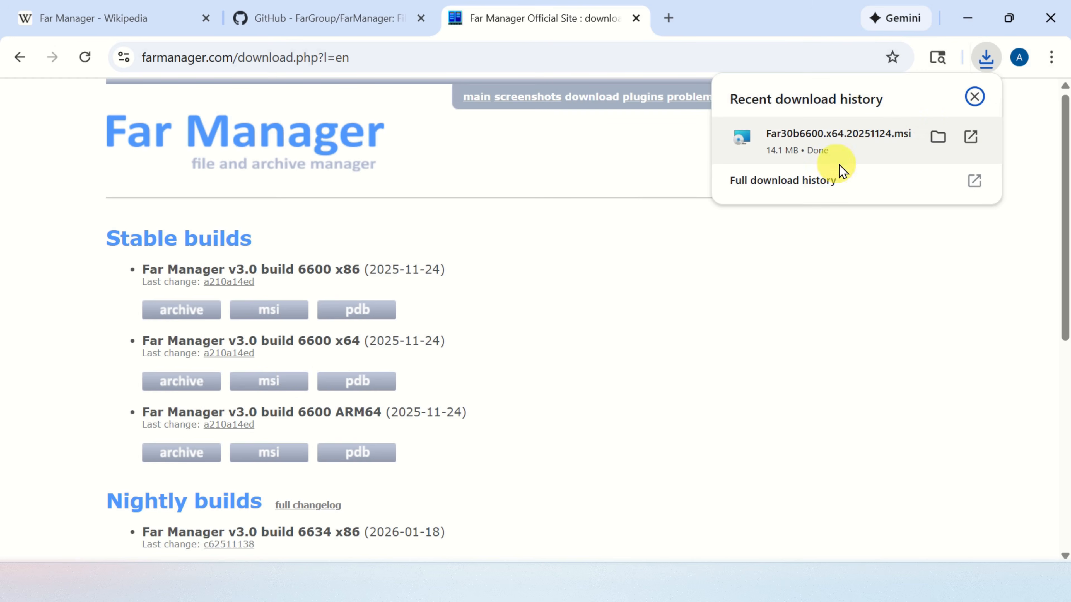
click(939, 139)
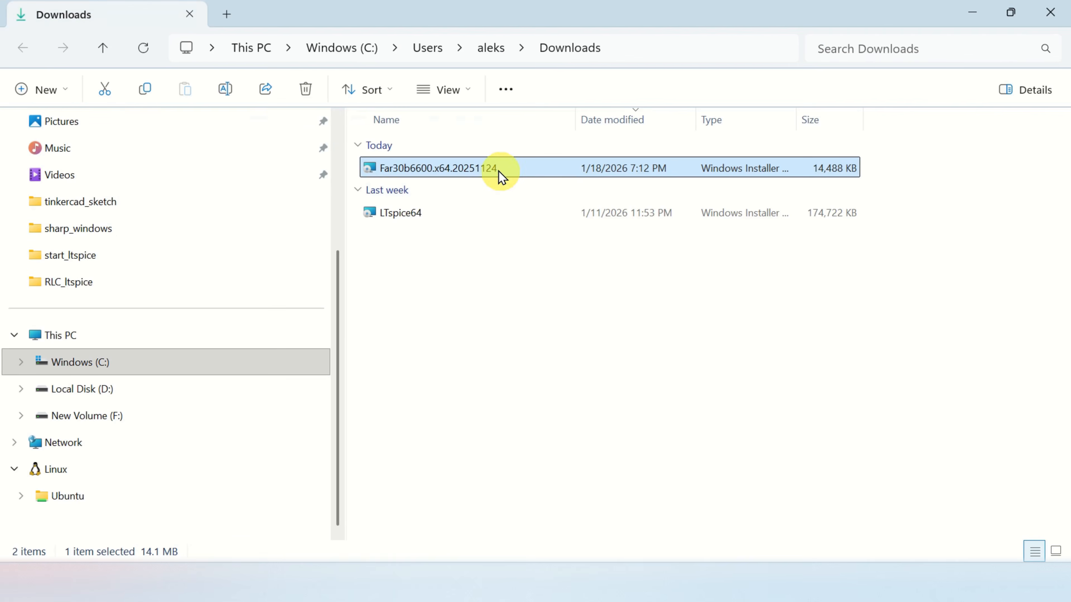
right_click(496, 168)
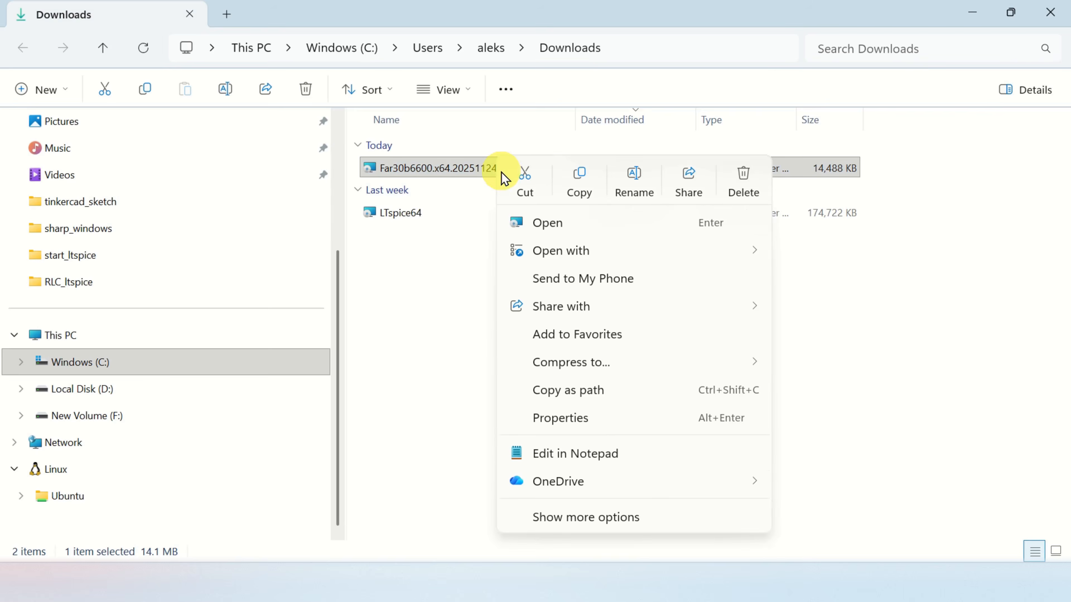
click(576, 235)
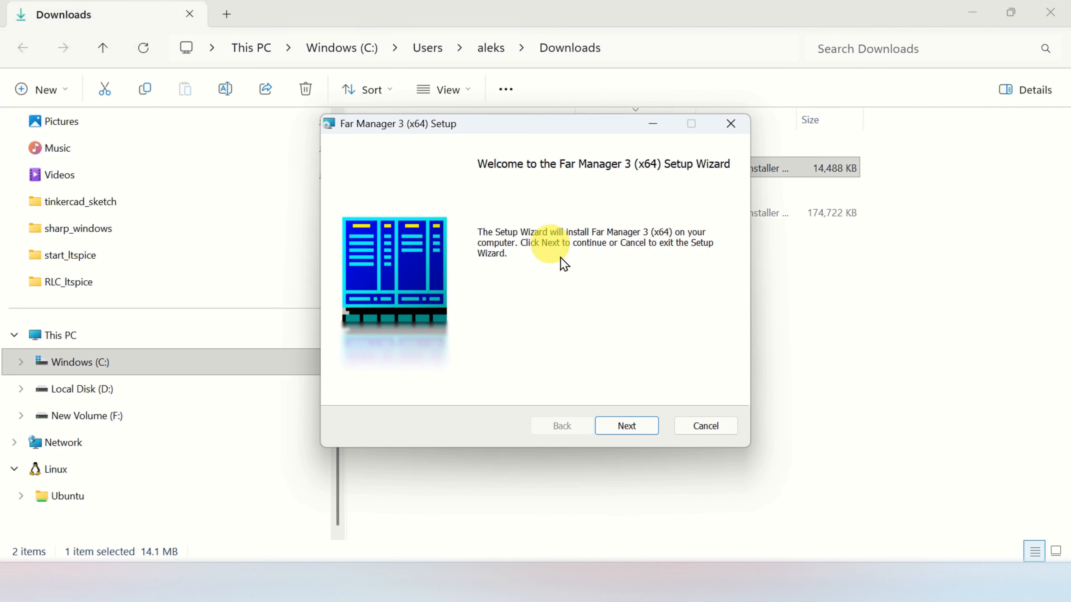
Proceed past the setup welcome page and accept the terms of the End-User License Agreement.
click(629, 425)
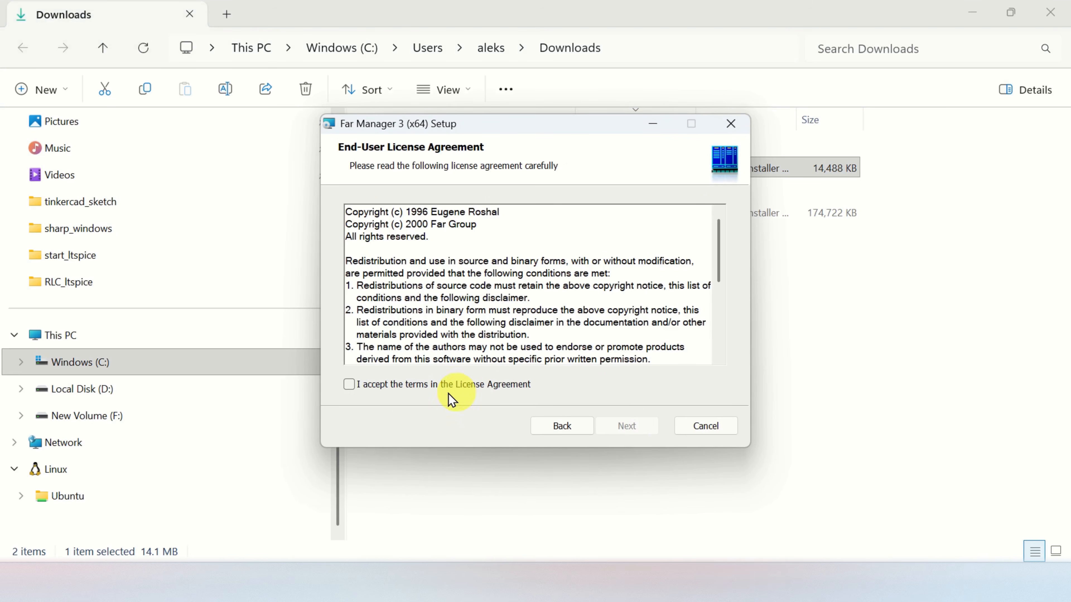
click(347, 389)
click(634, 429)
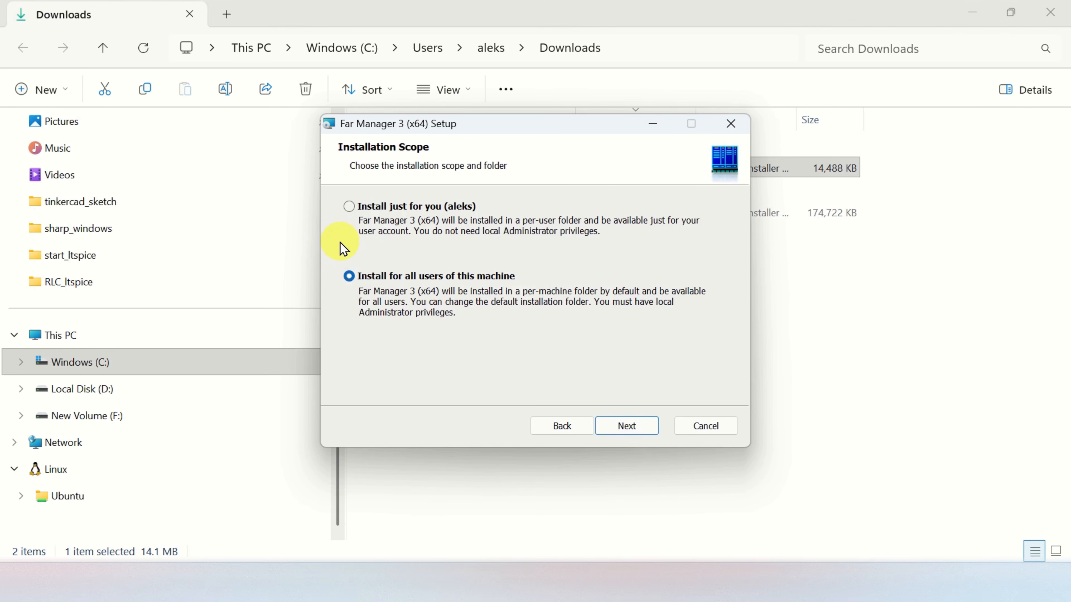
Install Far Manager for all users of this machine in C:\Program Files\Far Manager\ with the default features.
click(632, 426)
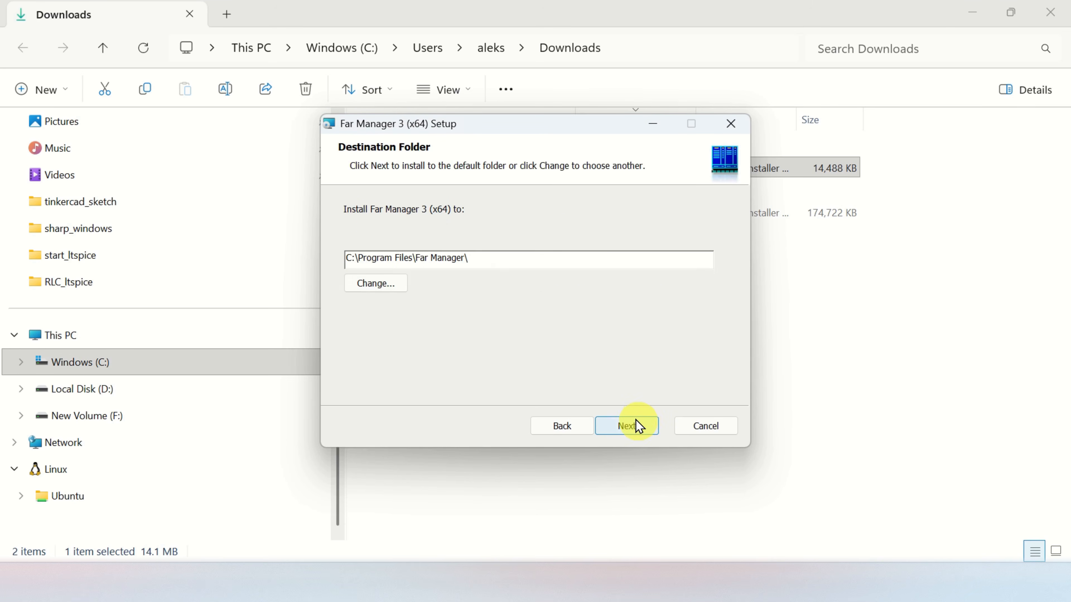
click(631, 429)
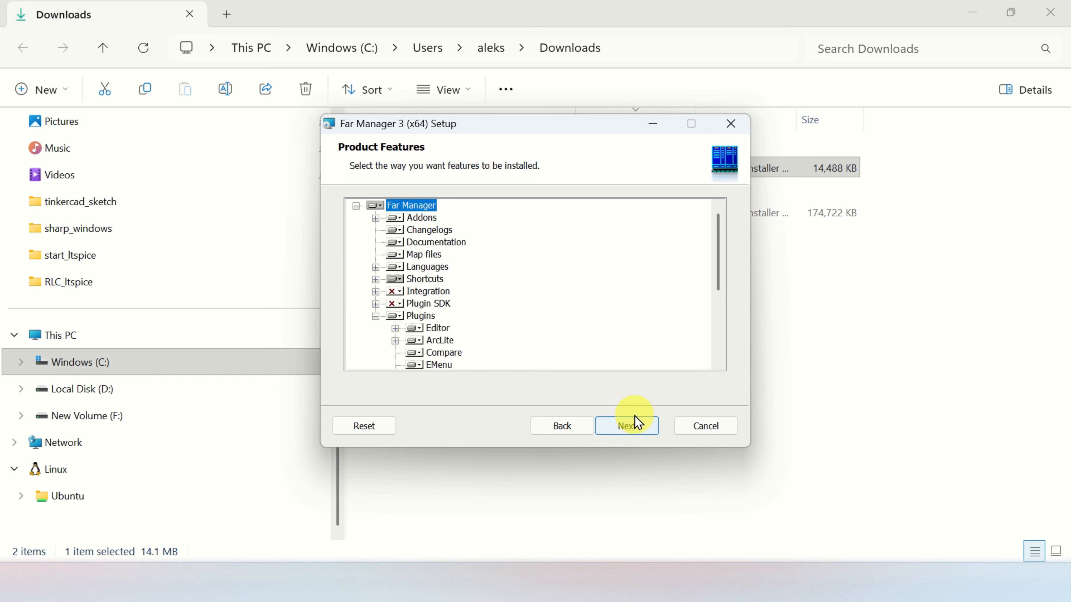
click(633, 429)
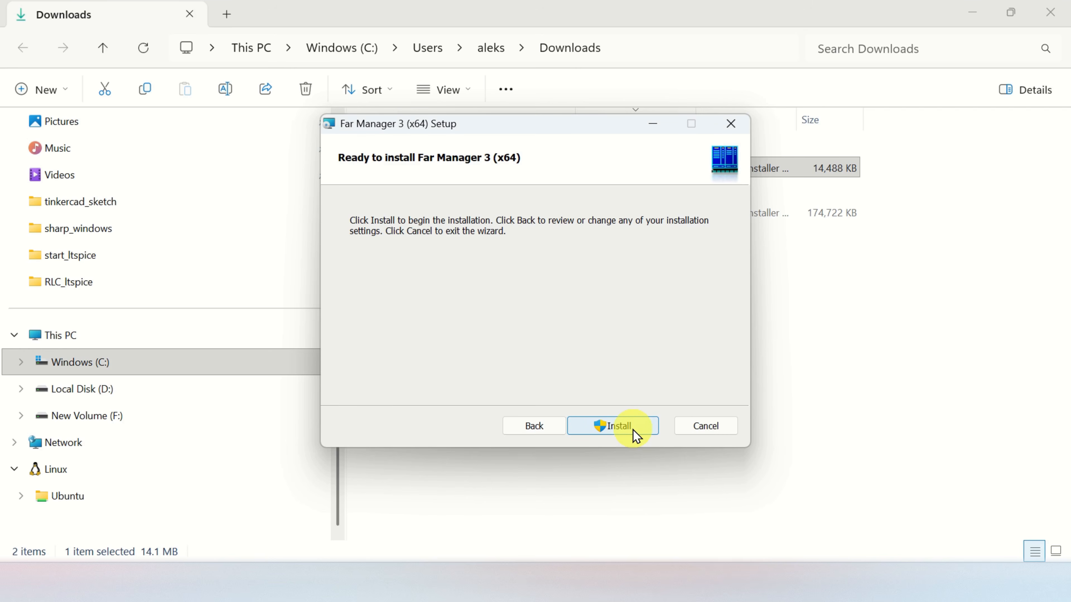
click(633, 430)
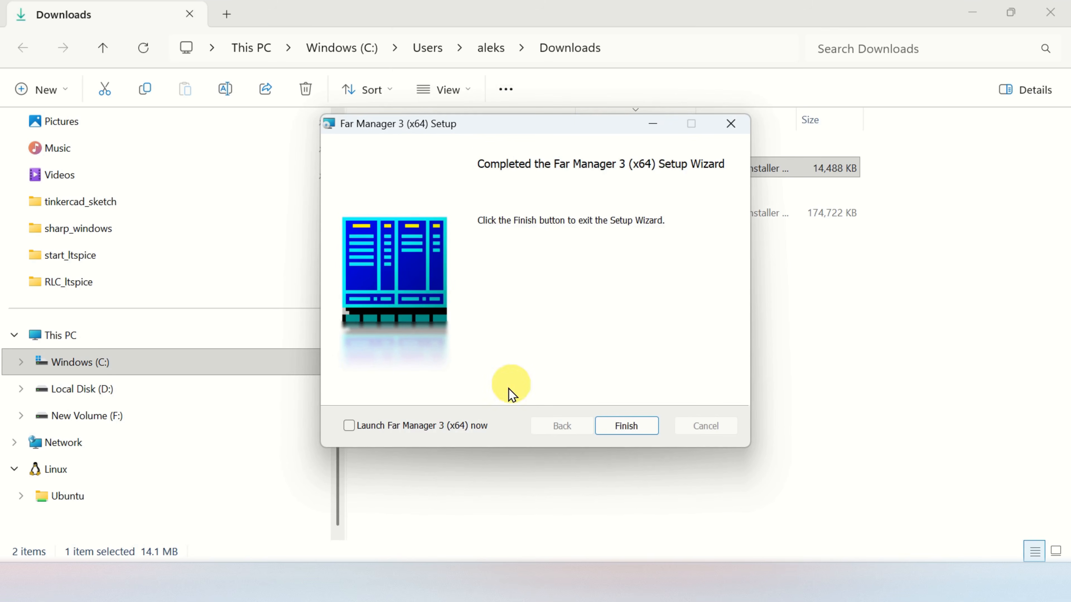
Finish the setup with the option to launch Far Manager now, and maximize the Far Manager window.
click(349, 426)
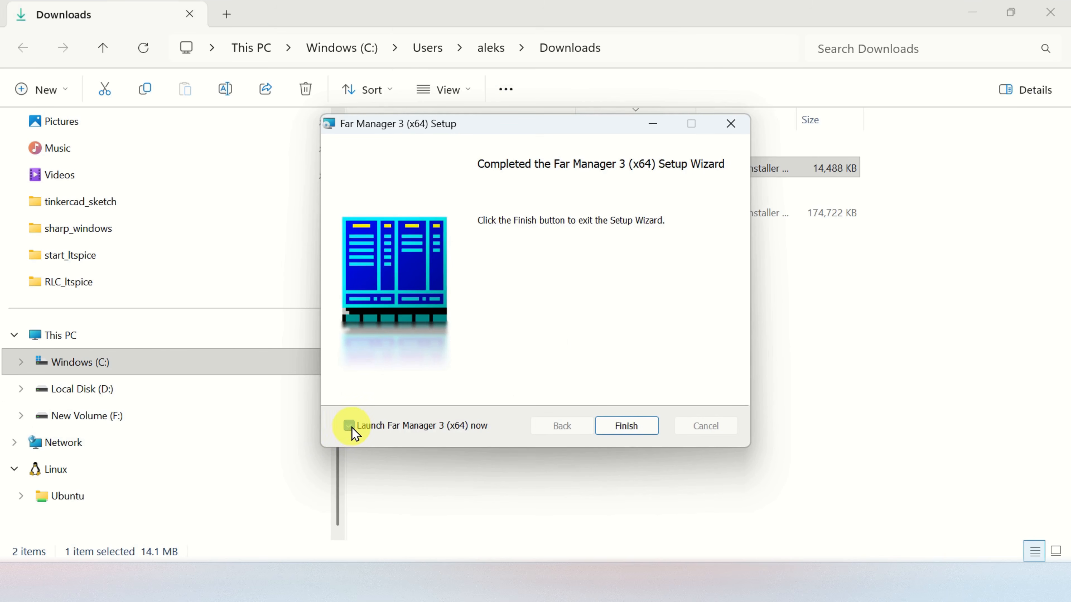
click(628, 426)
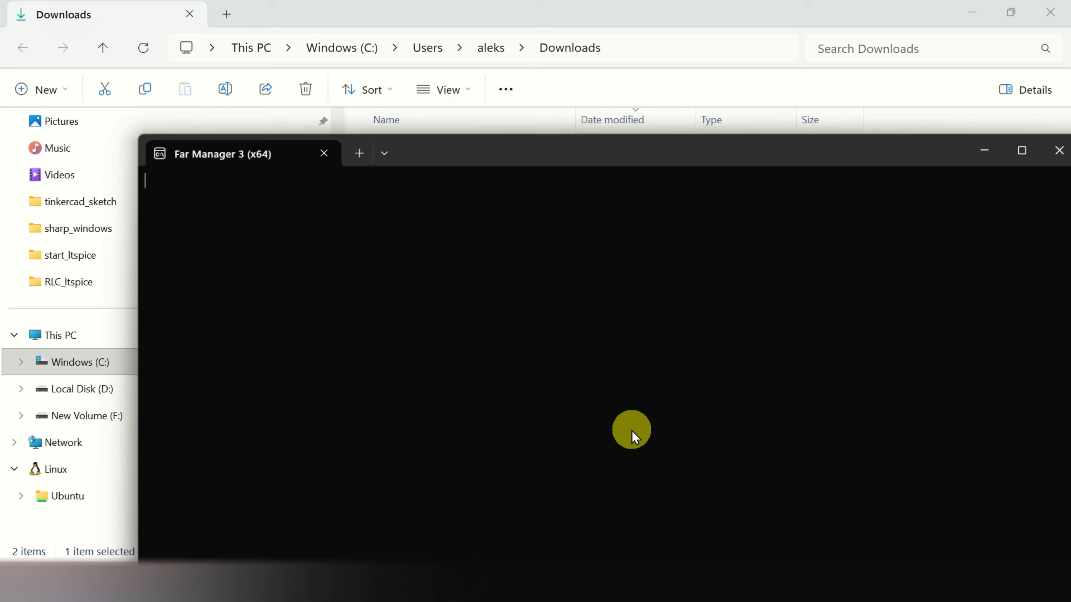
drag(618, 160, 515, 51)
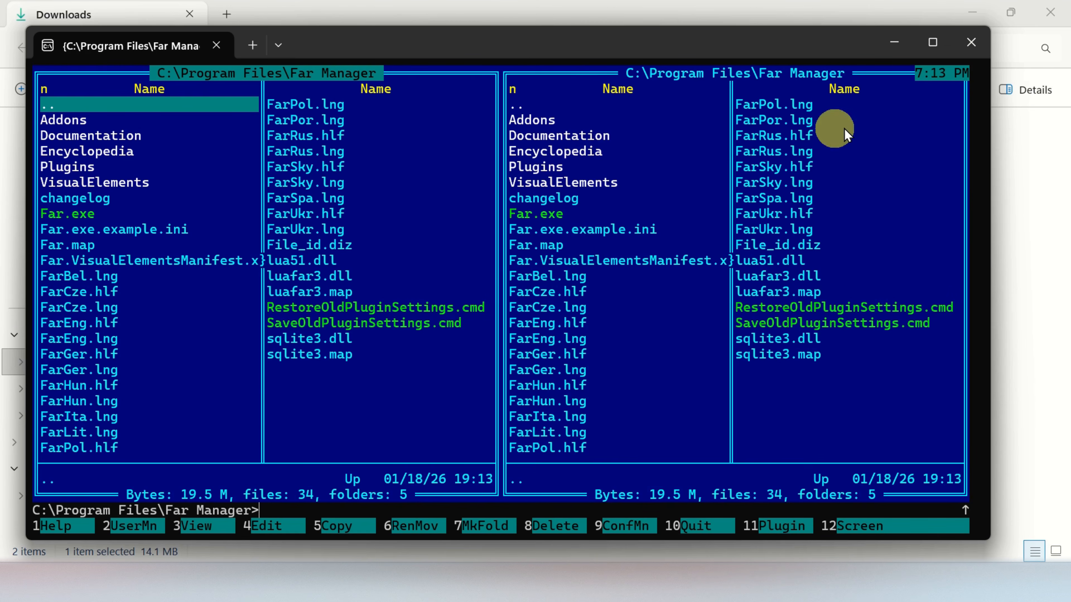
click(933, 42)
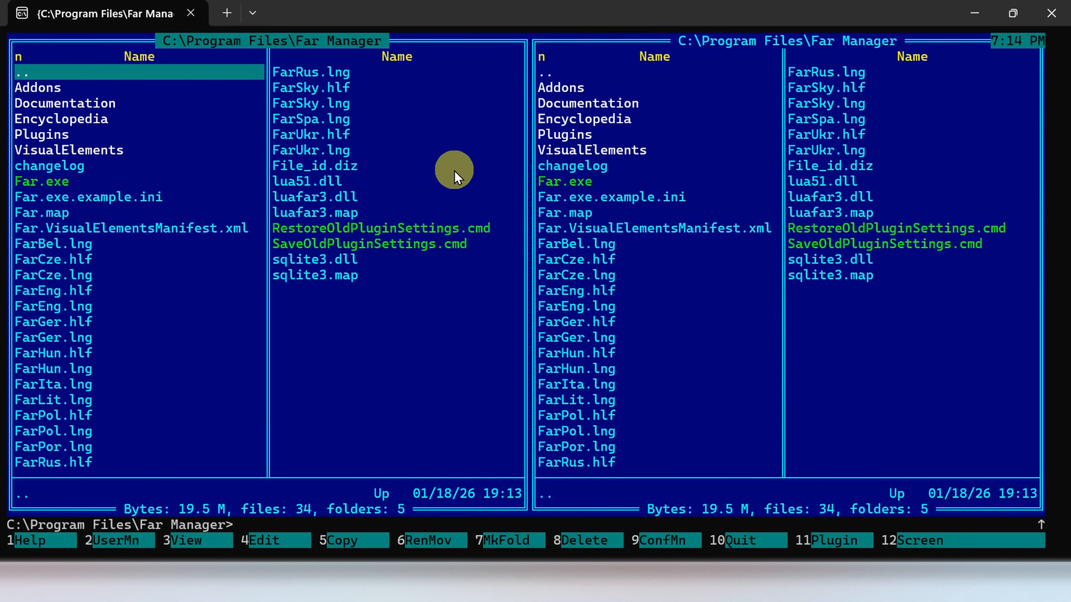
Find Far Manager 3 (x64) by searching Windows for "far", launch it, and close its window.
key(alt+Tab)
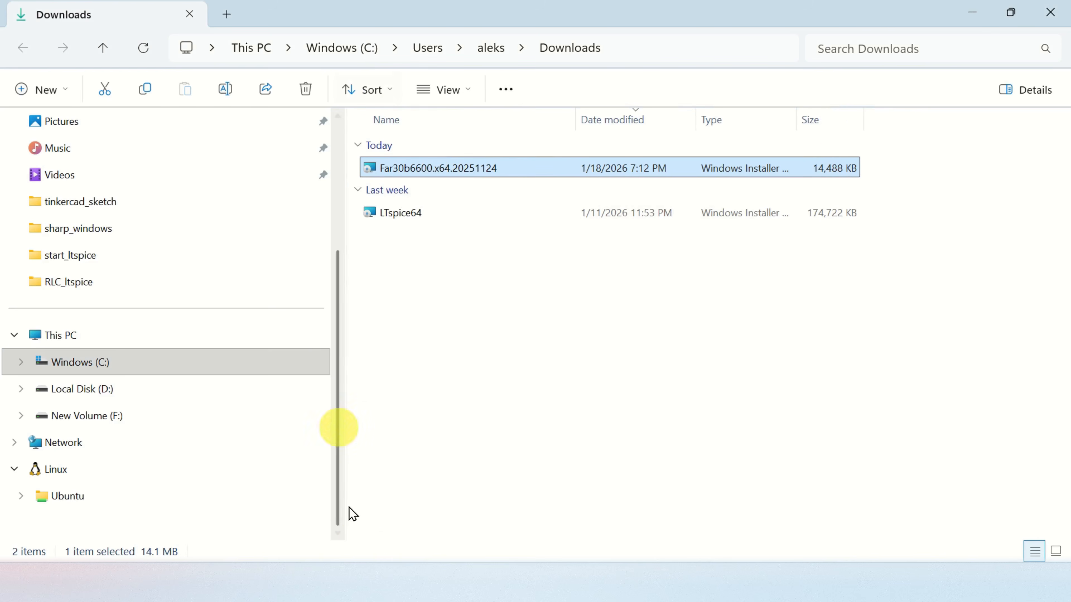
click(399, 565)
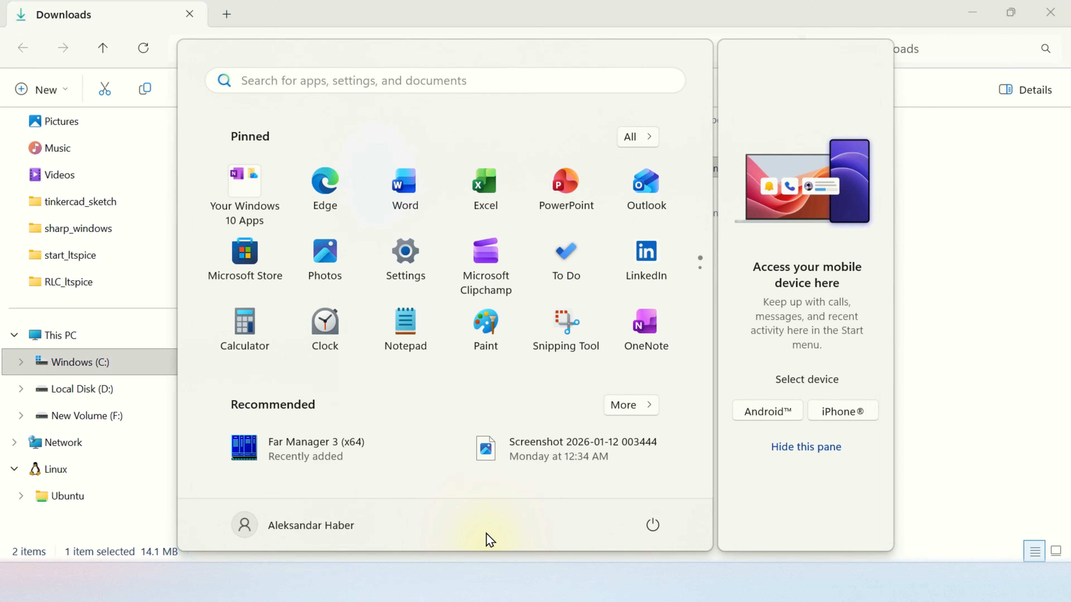
text(far)
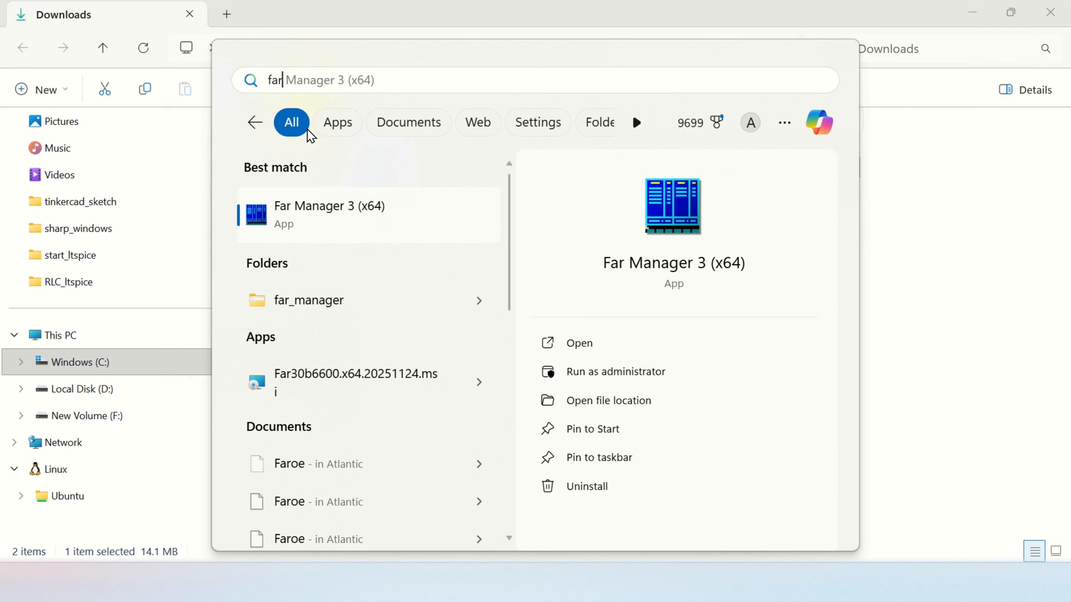
click(328, 220)
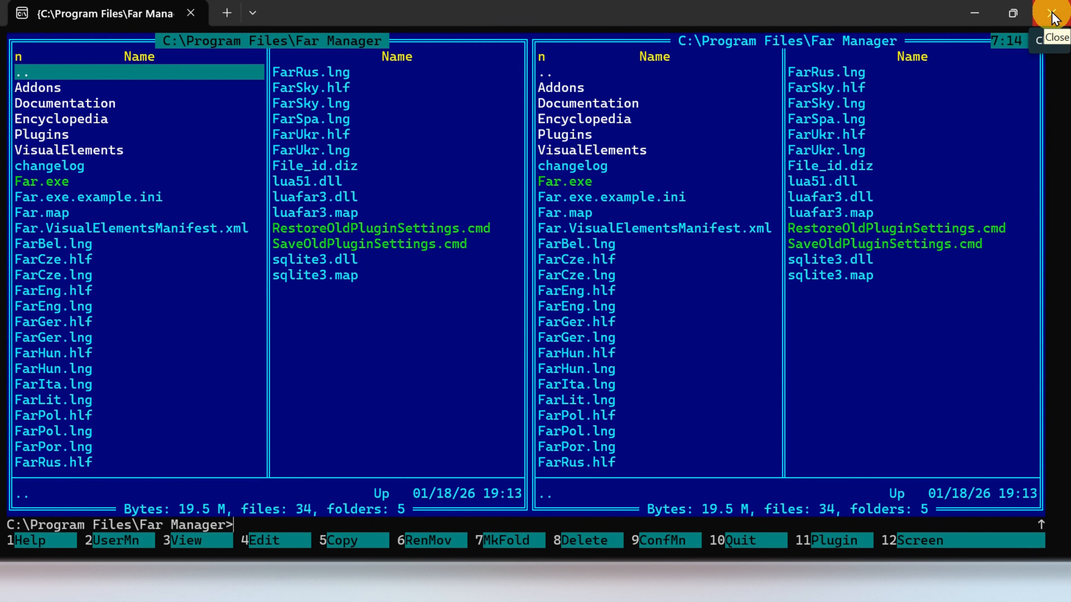
click(1039, 21)
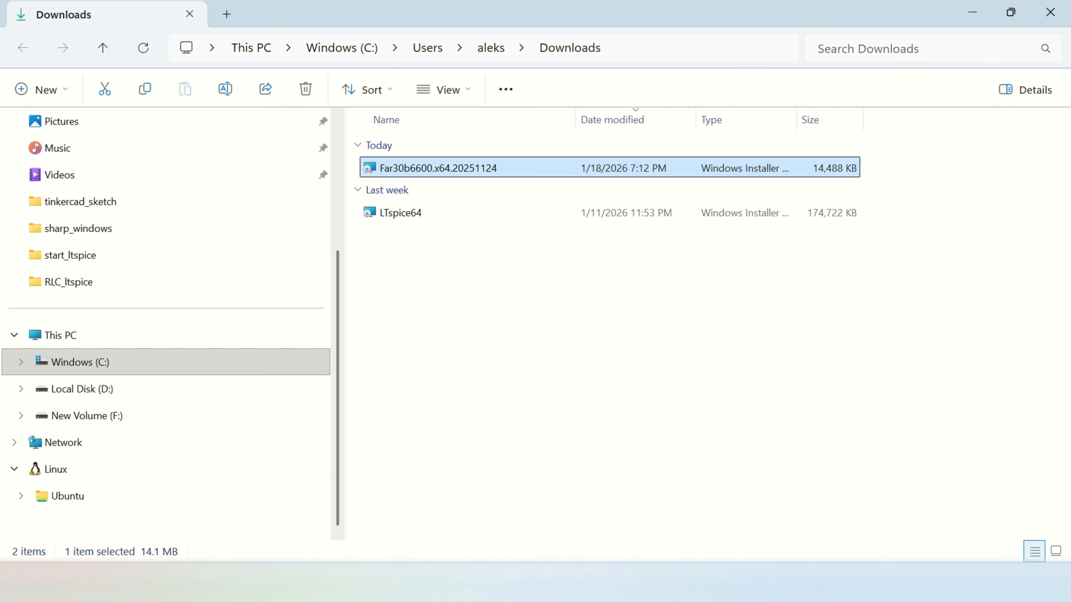
Try to start Far Manager by running far in a Command Prompt, and close the Command Prompt window.
key(super)
text(cmd)
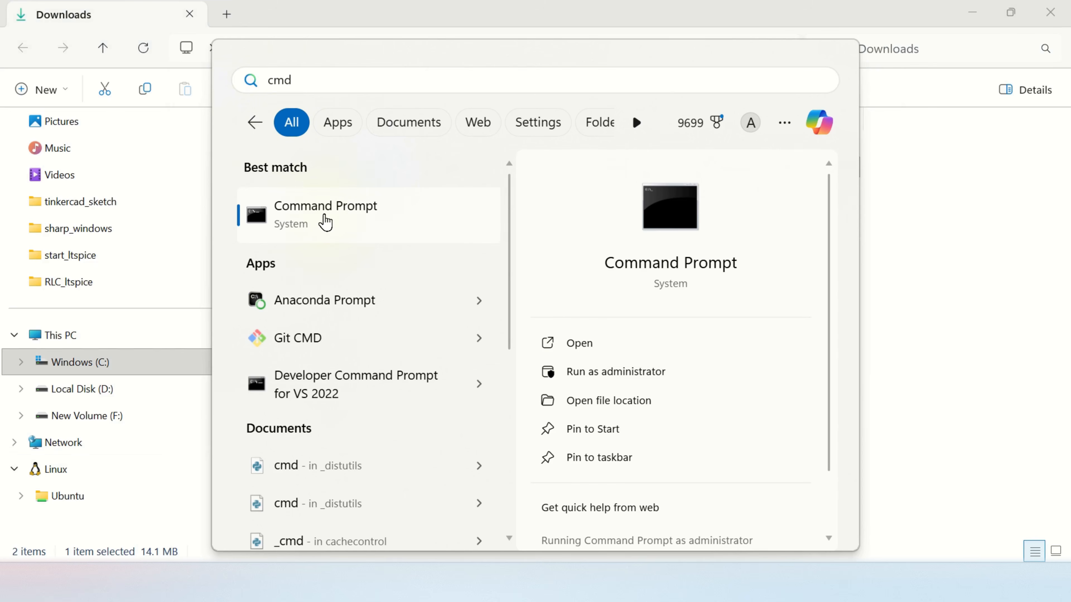
click(326, 217)
click(1022, 129)
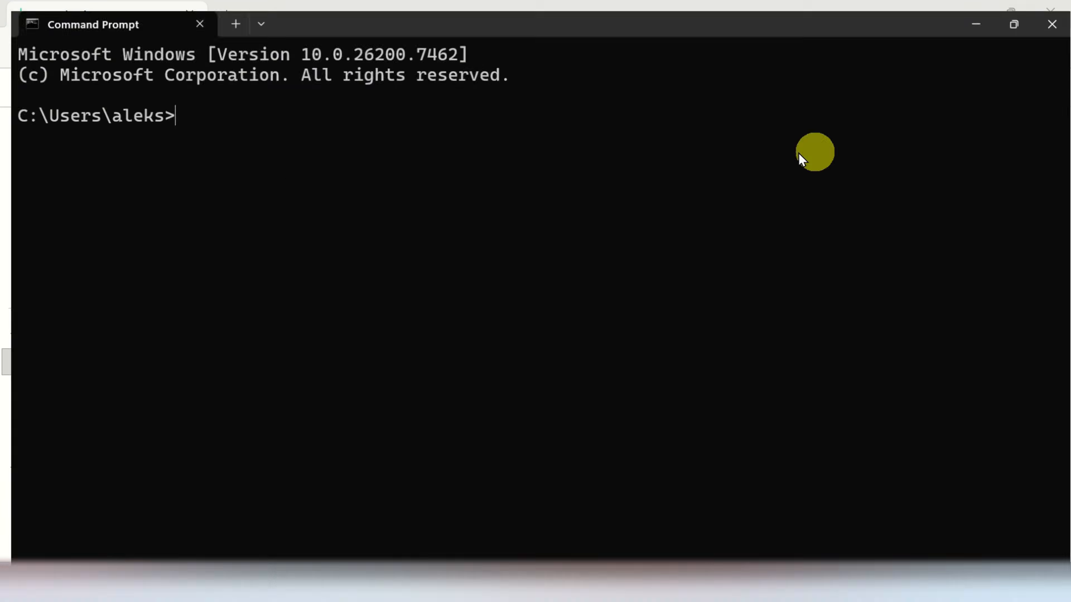
text(far)
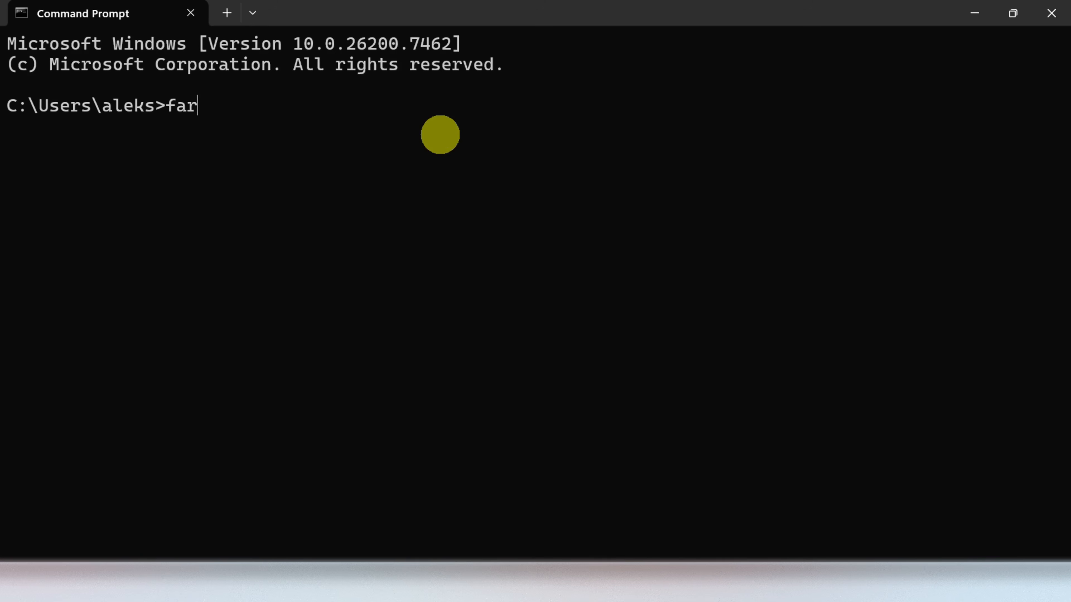
key(Return)
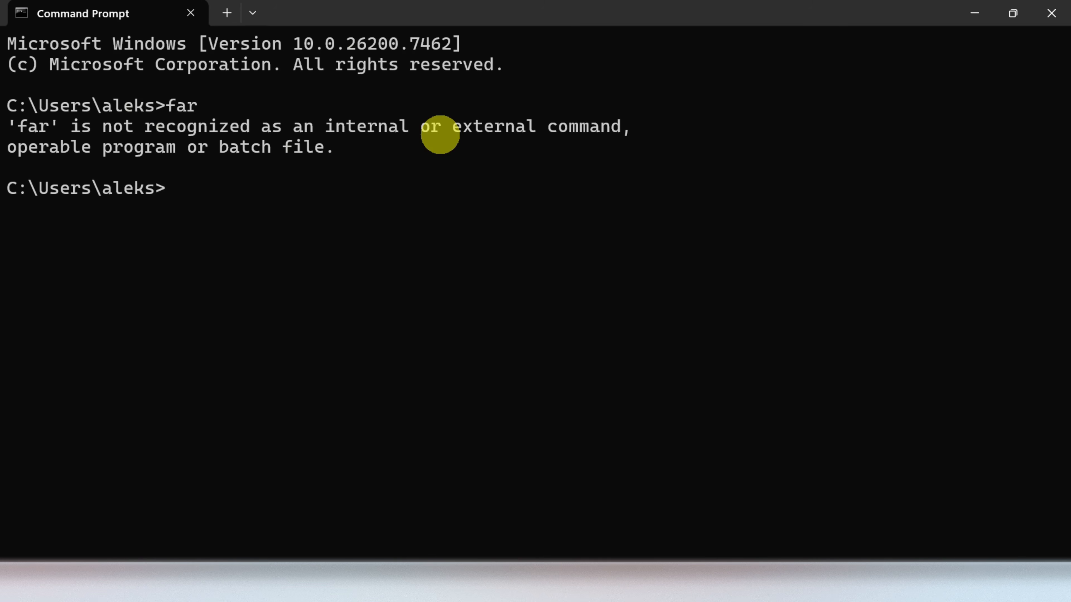
click(1051, 14)
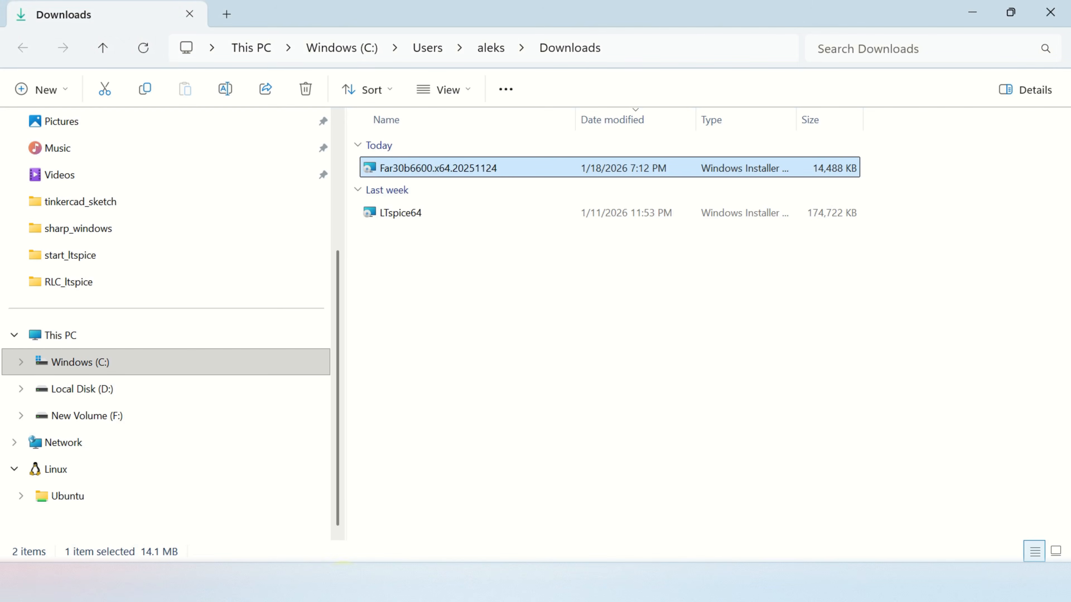
Open the file location of the Far Manager 3 (x64) app and show the properties of its shortcut.
key(super)
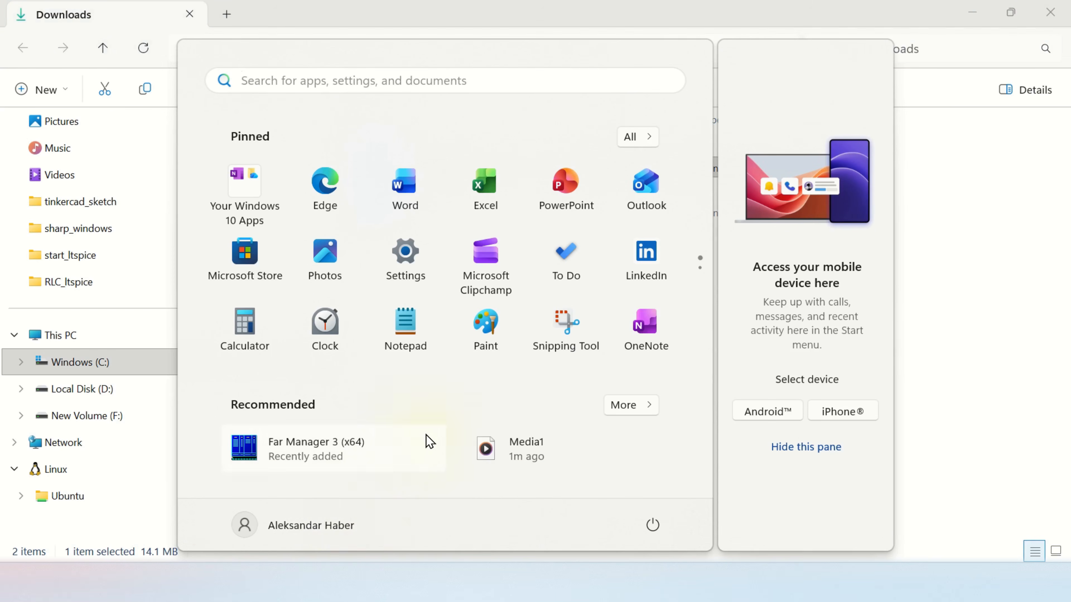
text(far)
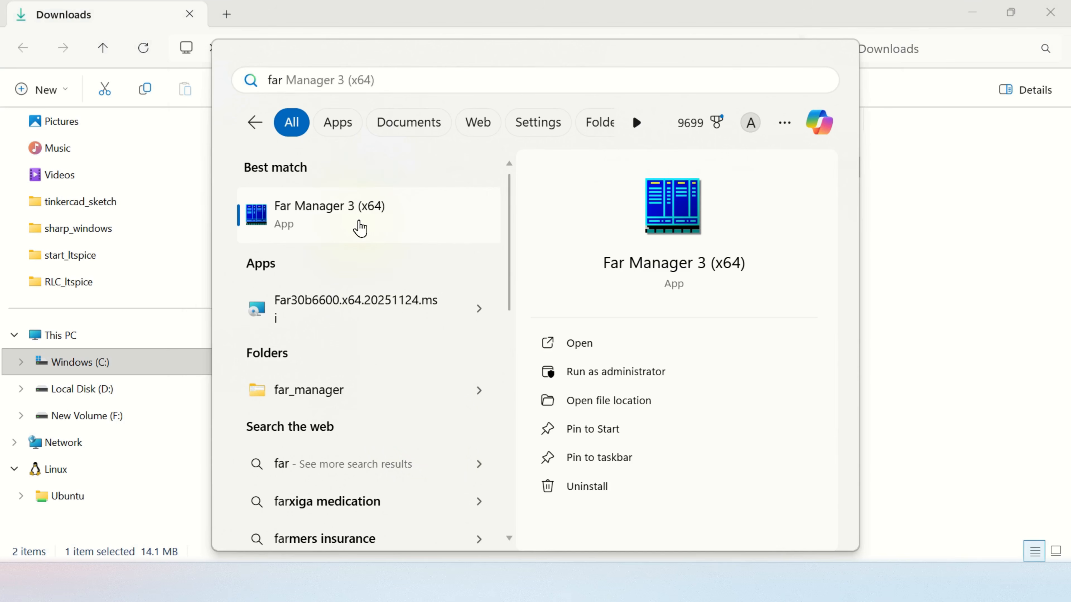
right_click(359, 228)
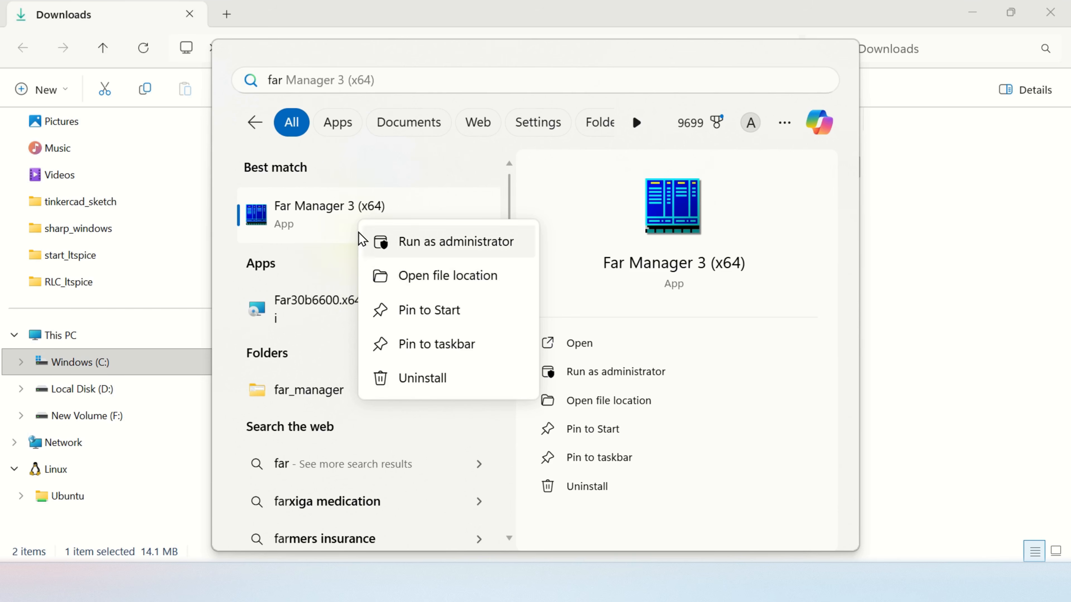
click(431, 277)
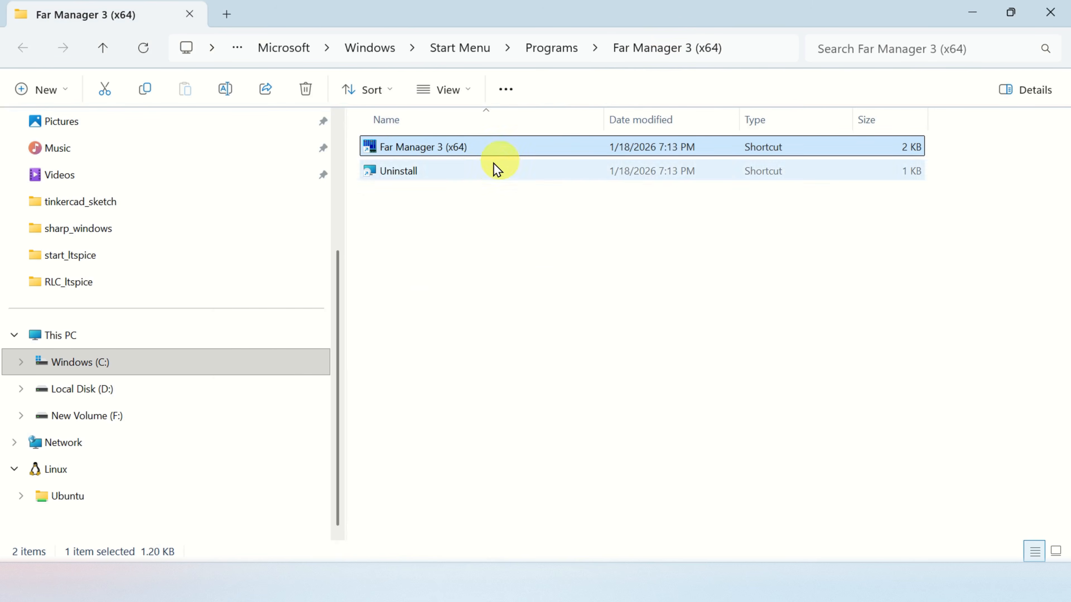
right_click(453, 151)
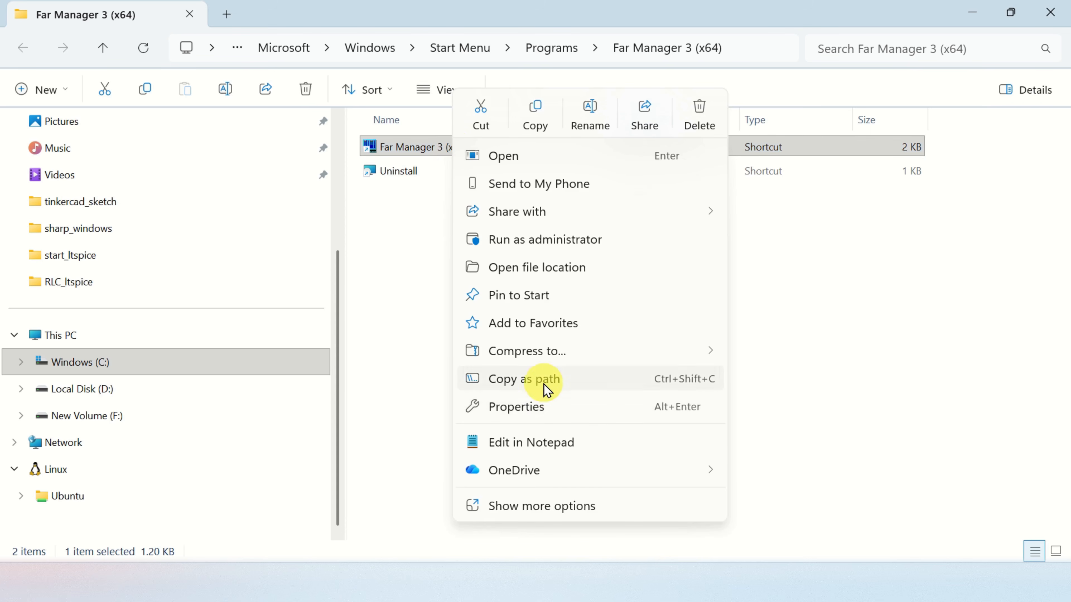
click(546, 407)
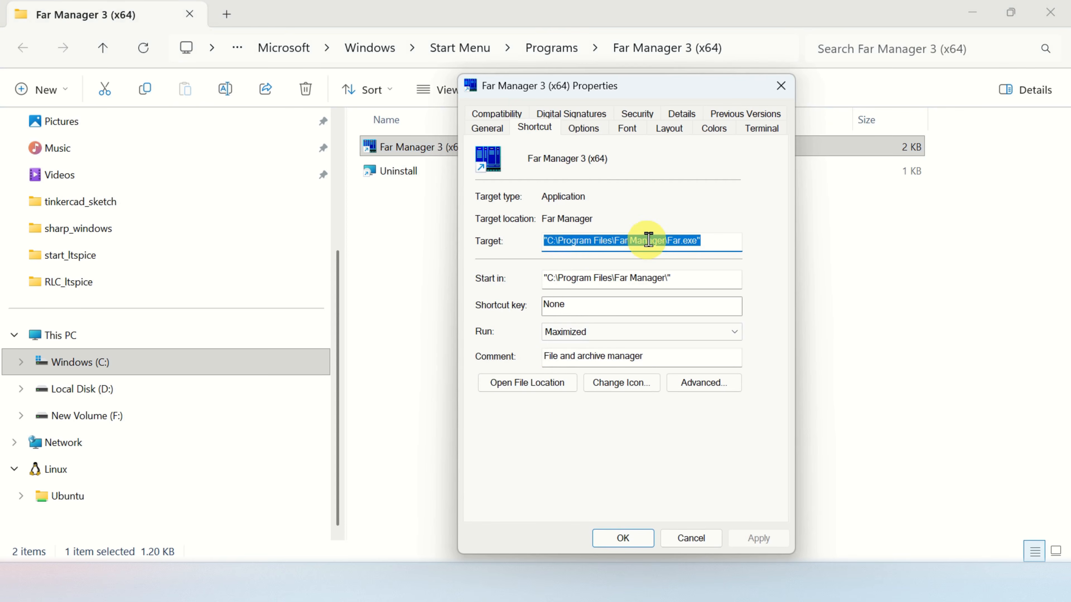
Copy only the folder path C:\Program Files\Far Manager\ from the shortcut's target, without the quotation mark and Far.exe.
click(666, 243)
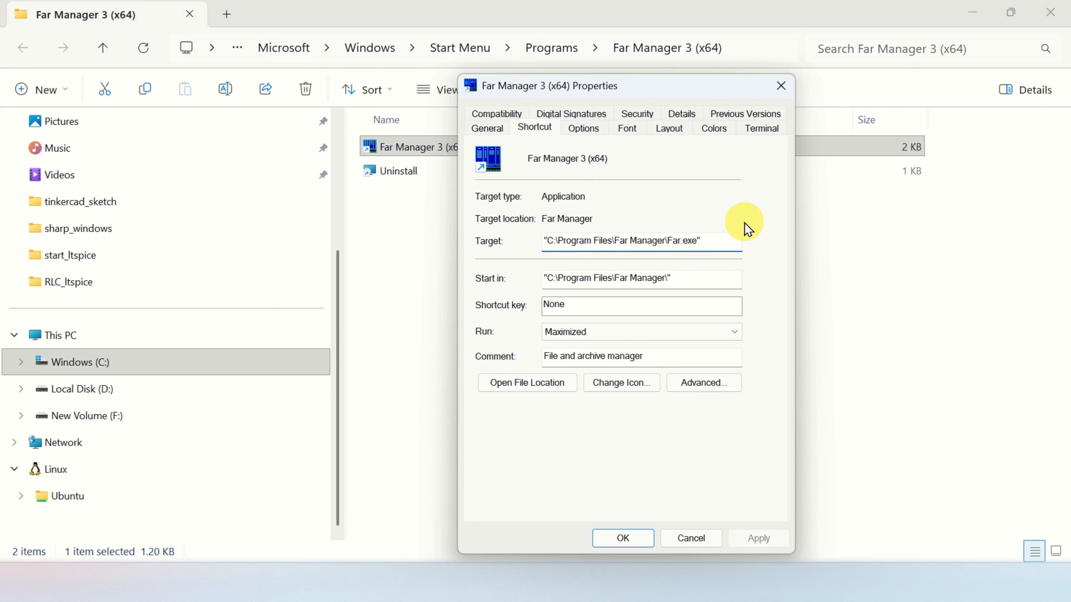
key(Left)
key(shift+Left)
key(shift+Left)
key(shift+Left)
key(shift+Left)
key(shift+Left)
key(shift+Left)
key(shift+Left)
key(shift+Left)
key(shift+Left)
key(shift+Left)
key(shift+Left)
key(shift+Left)
key(shift+Left)
key(shift+Left)
key(shift+Left)
key(shift+Left)
key(shift+Left)
key(shift+Left)
key(shift+Left)
key(shift+Left)
key(shift+Left)
key(shift+Left)
key(shift+Left)
key(shift+Left)
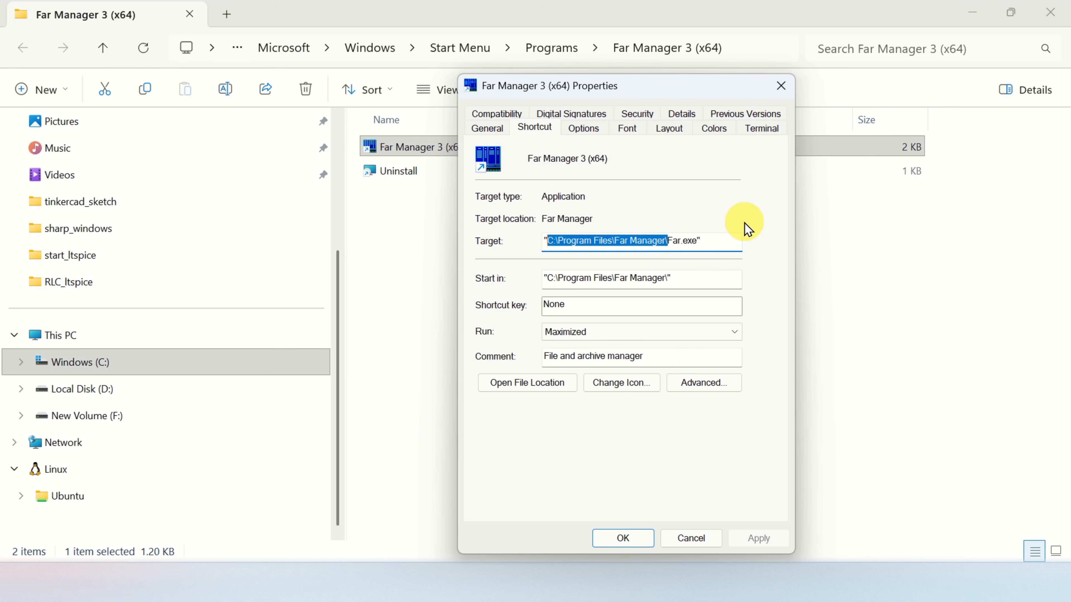
right_click(633, 240)
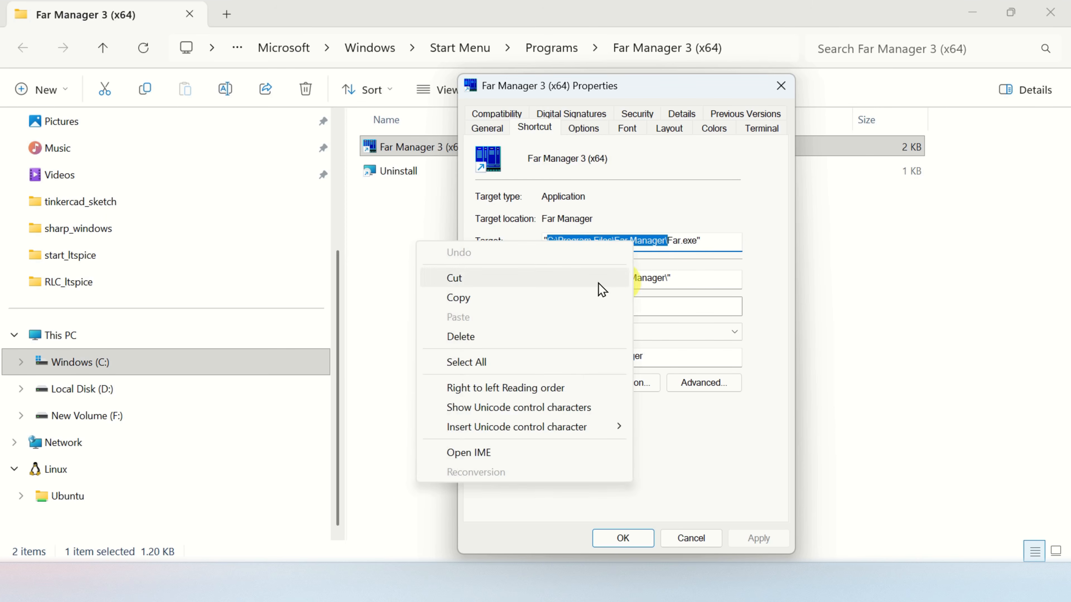
click(520, 297)
Search Windows for "edit env" and open the environment variables editor for the current account.
key(super)
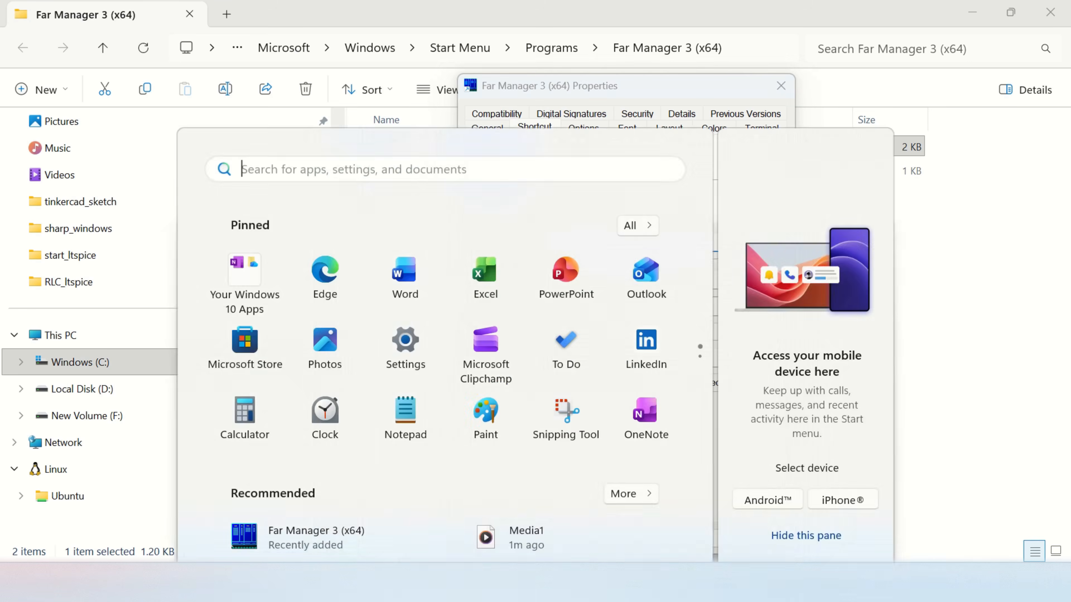
text(edit)
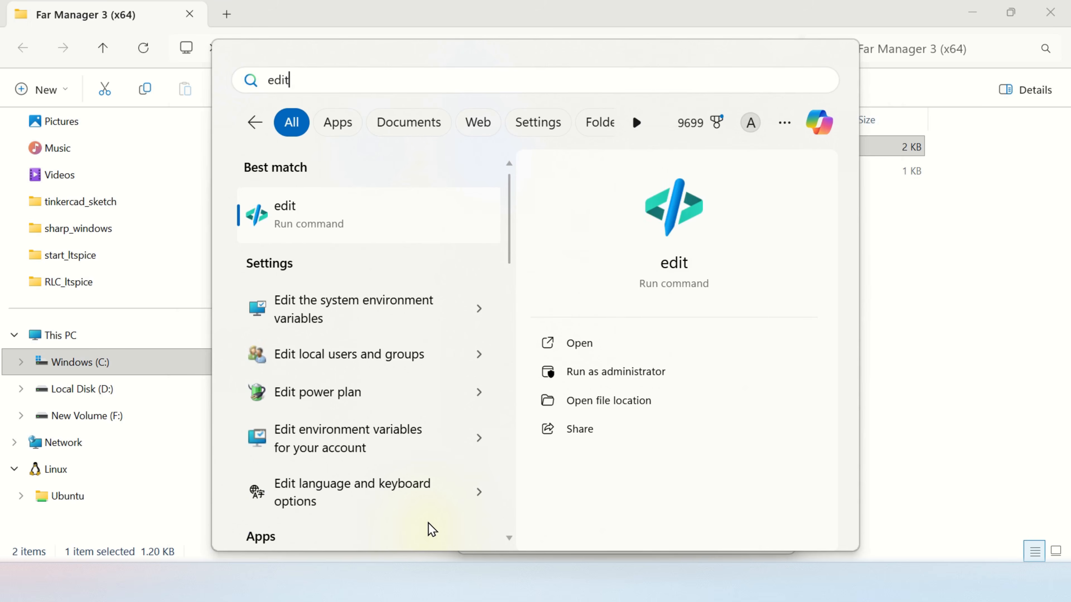
text( env)
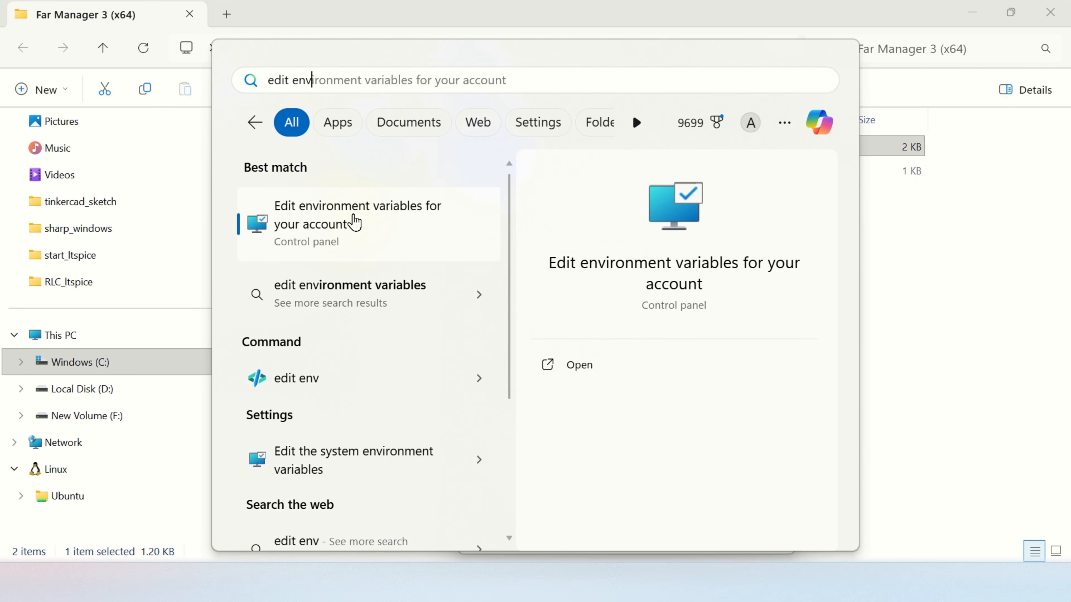
click(362, 224)
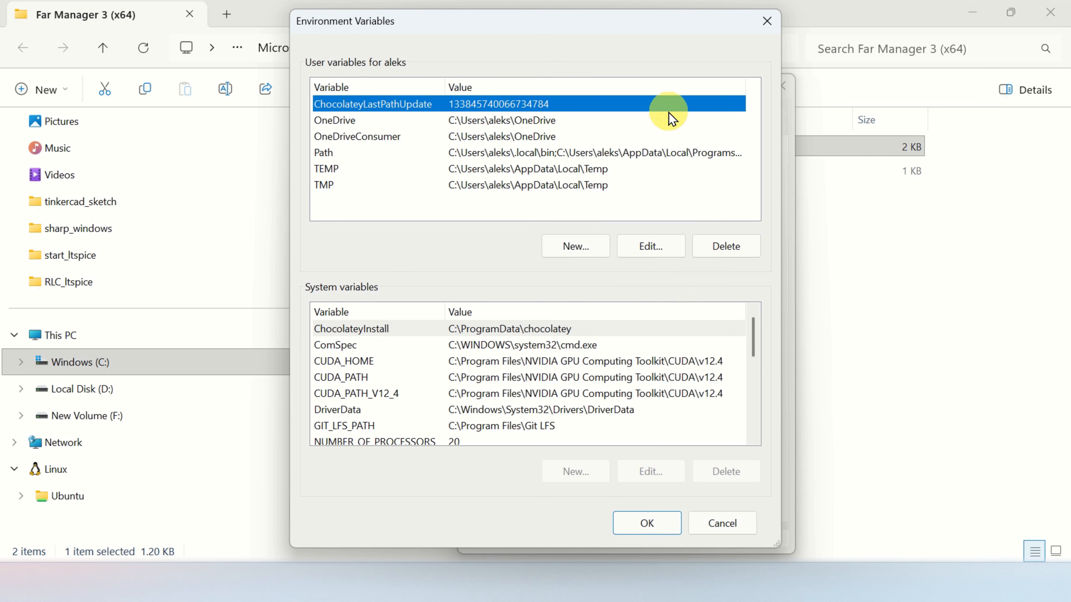
Add C:\Program Files\Far Manager\ as a new entry in the user Path variable, save it, and close the shortcut properties.
double_click(402, 152)
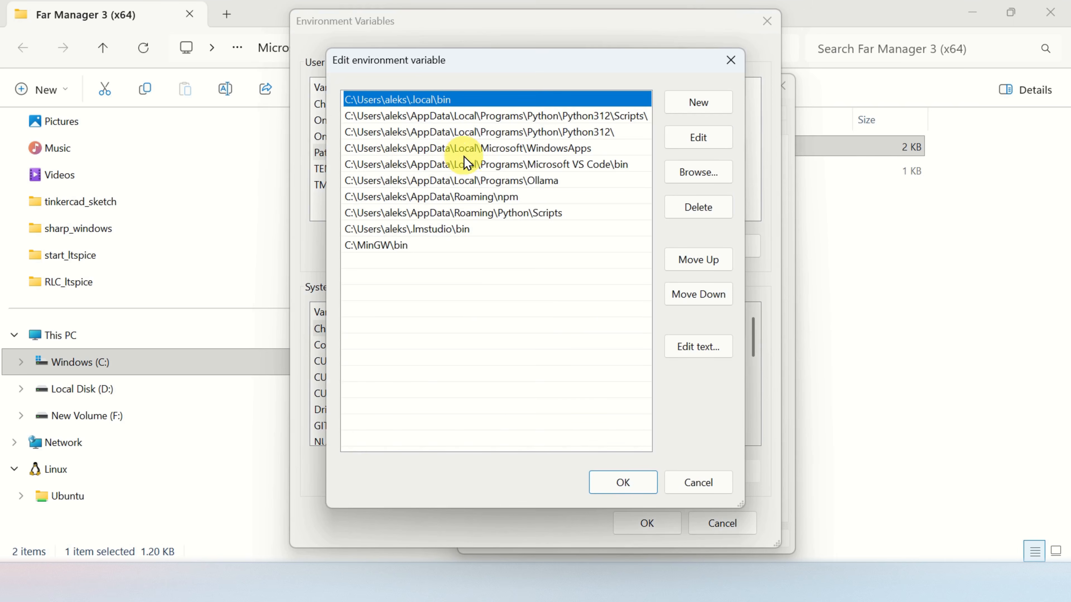
double_click(476, 268)
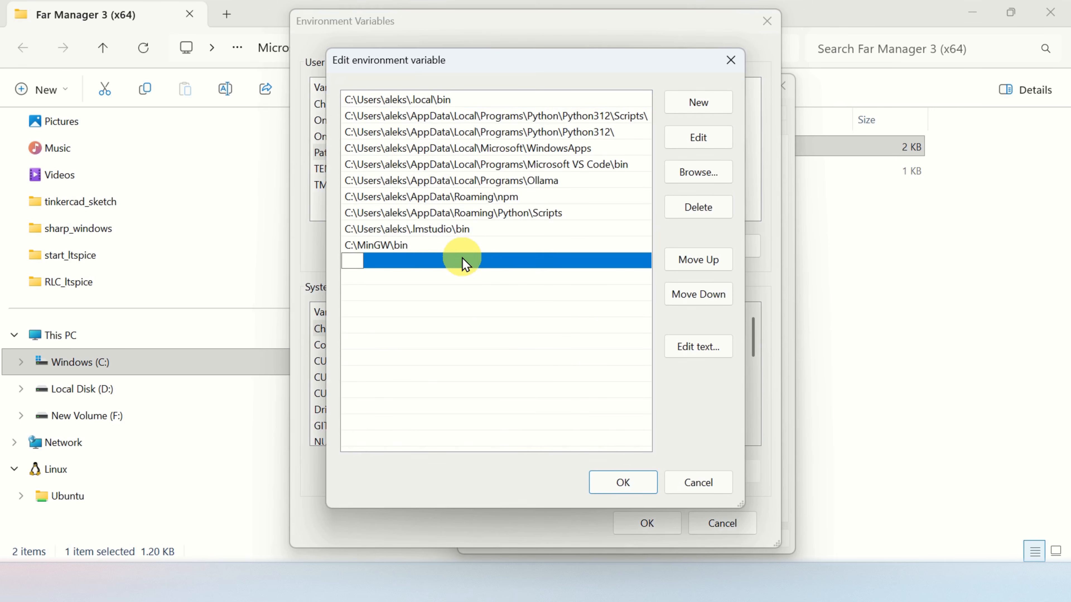
key(ctrl+v)
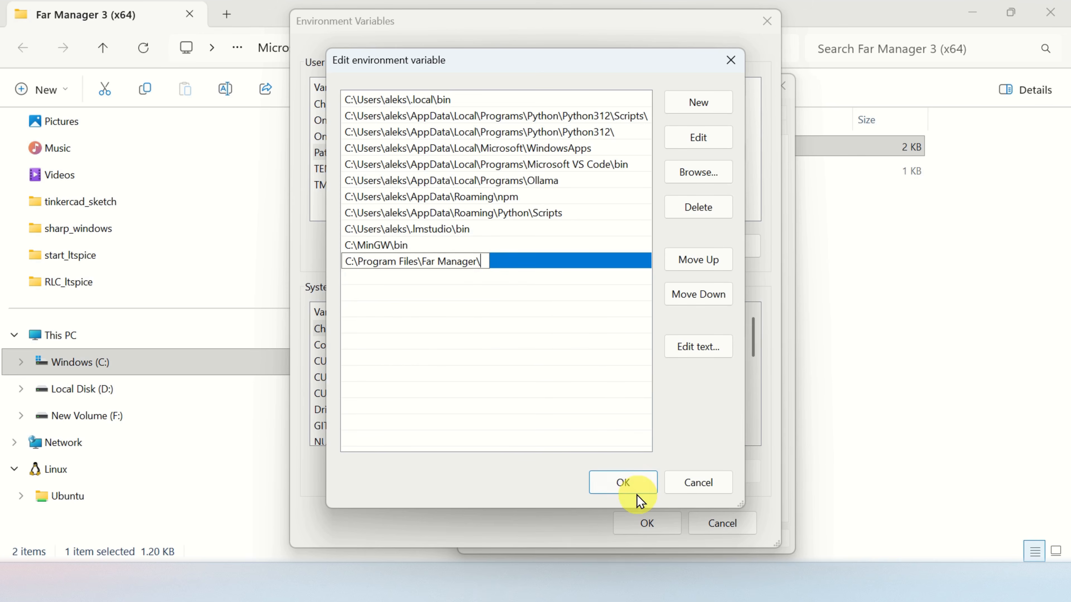
click(619, 485)
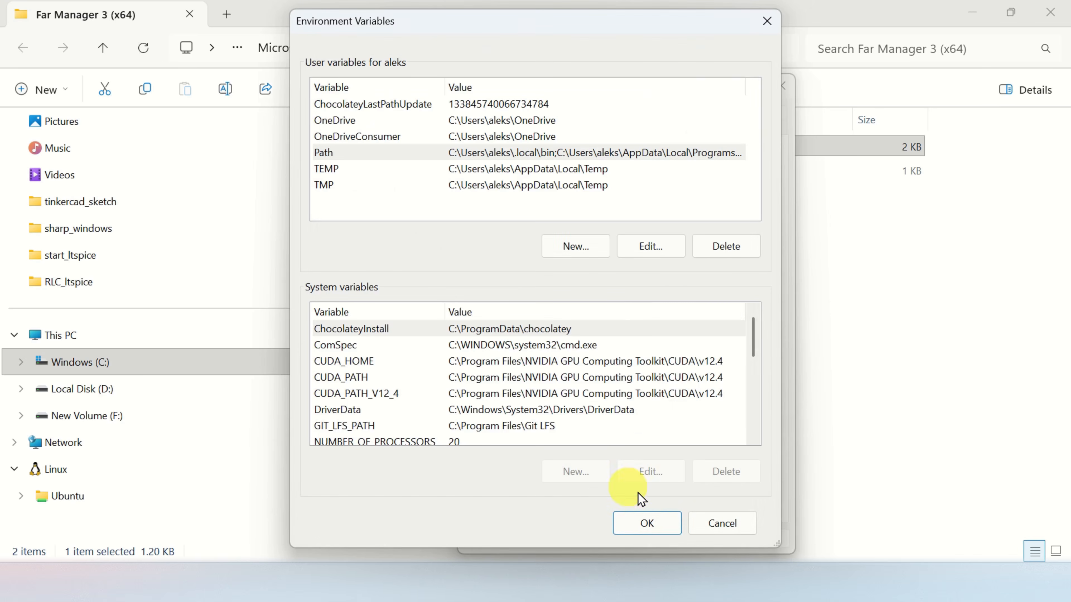
click(646, 525)
click(634, 542)
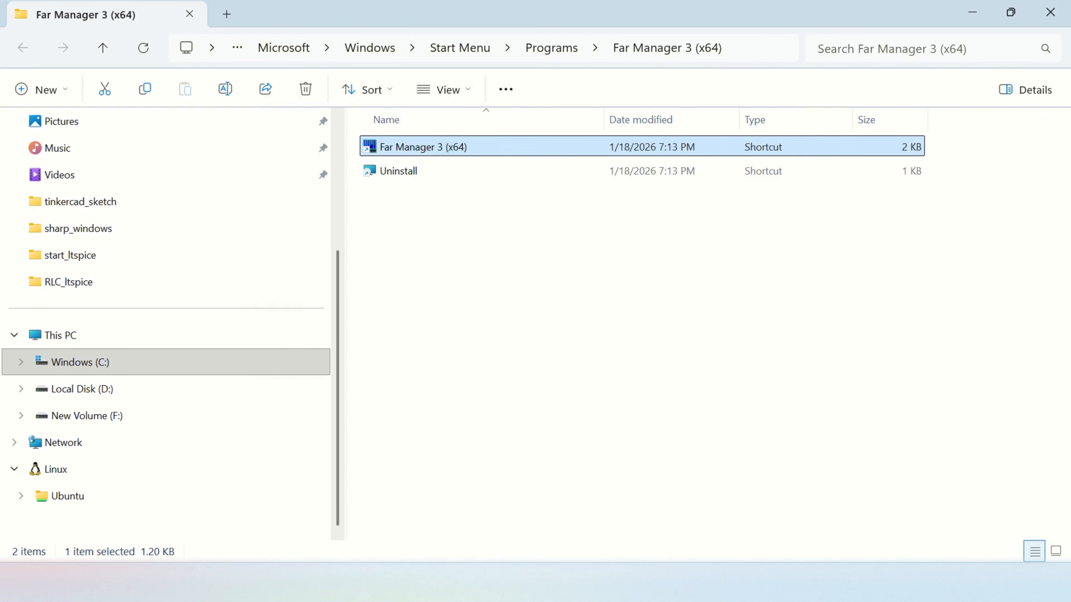
Start Far Manager by running far in a new Command Prompt, and maximize the window.
key(super)
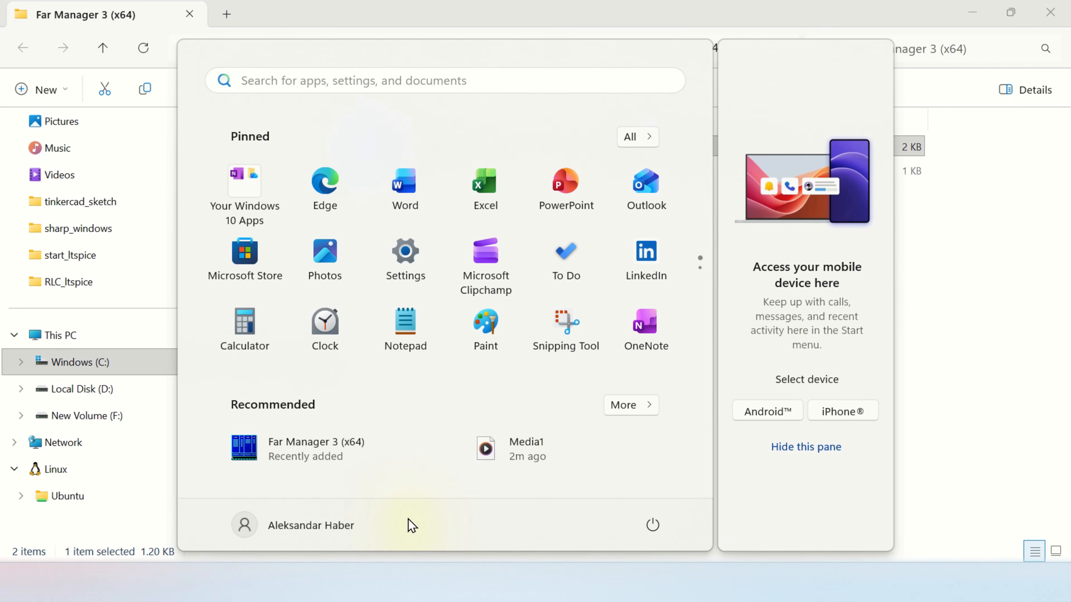
text(cd)
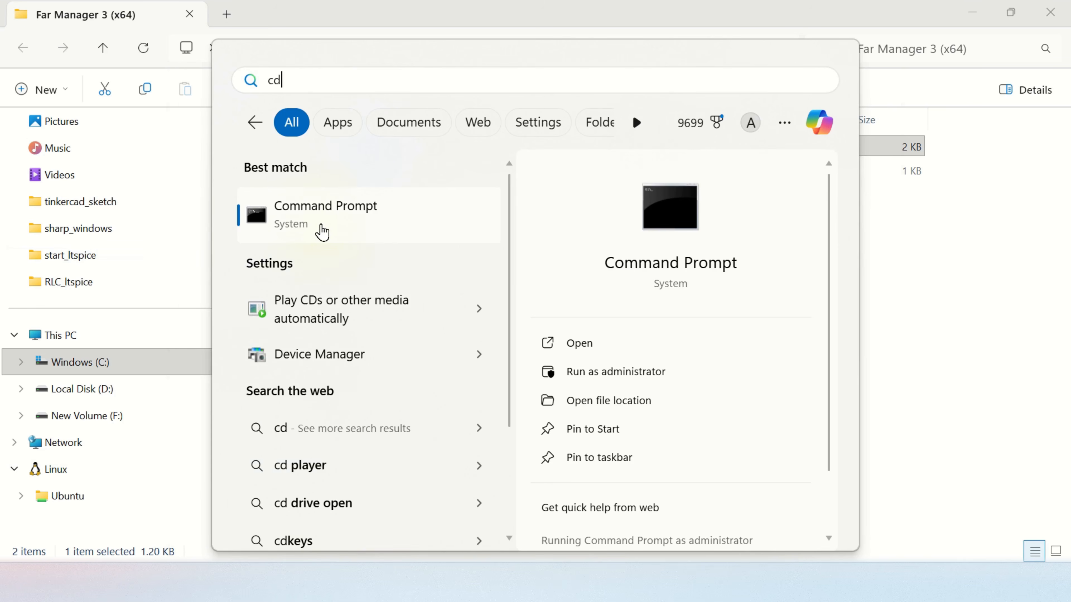
click(323, 232)
text(far)
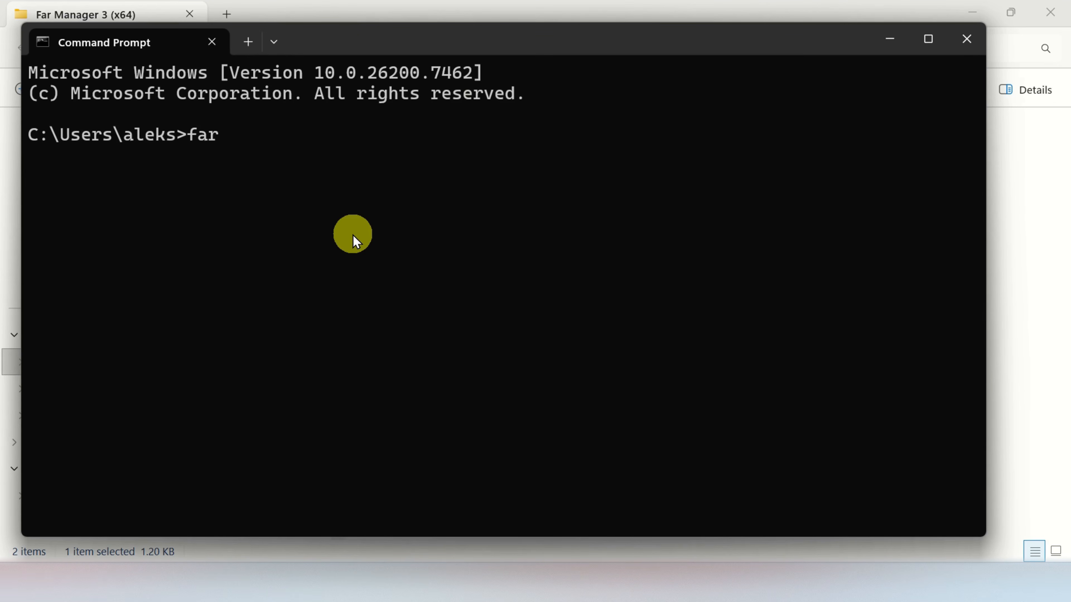
key(Return)
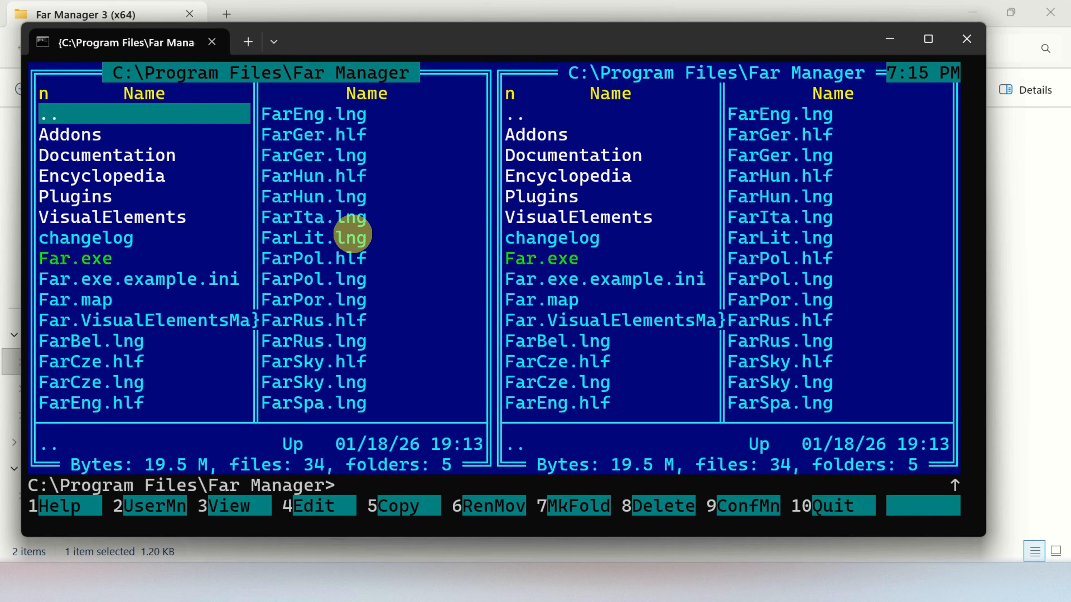
click(929, 38)
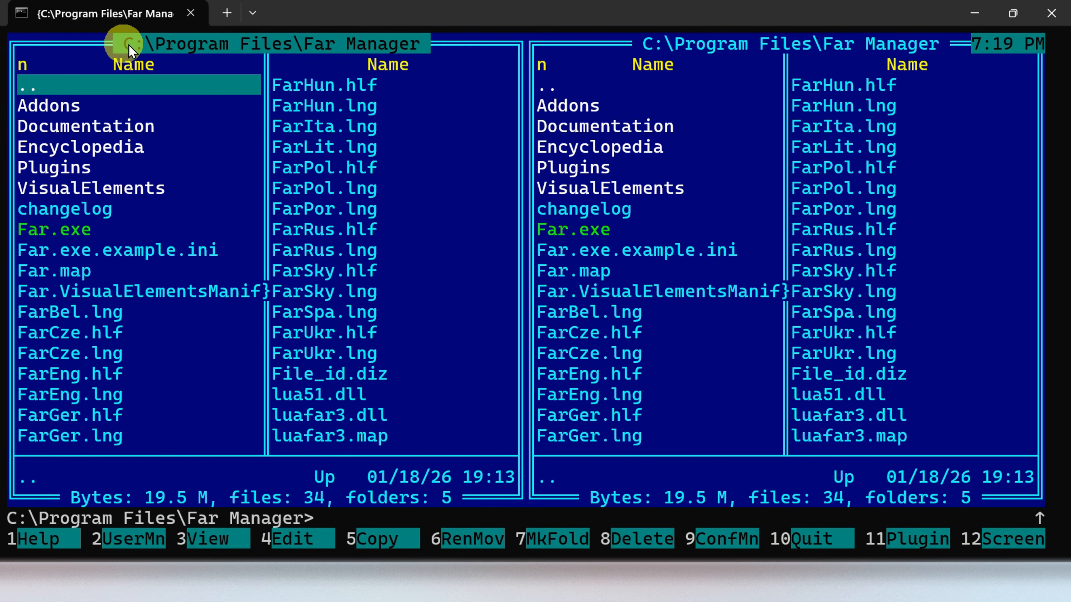
Switch the active file panel back and forth several times, ending on the right panel.
key(Tab)
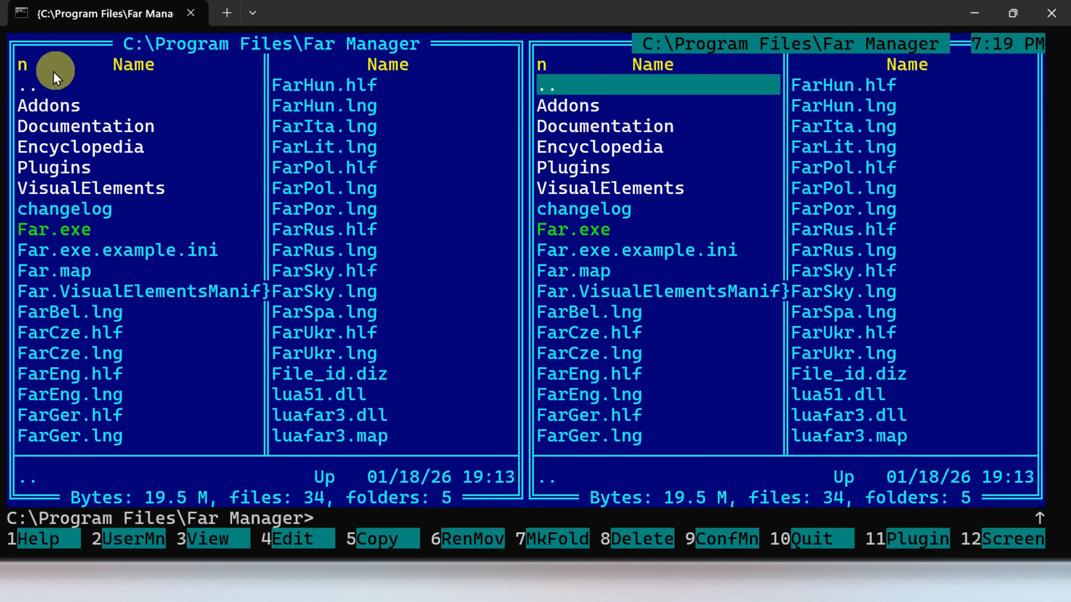
key(Tab)
key(Tab)
key(Tab)
key(Tab)
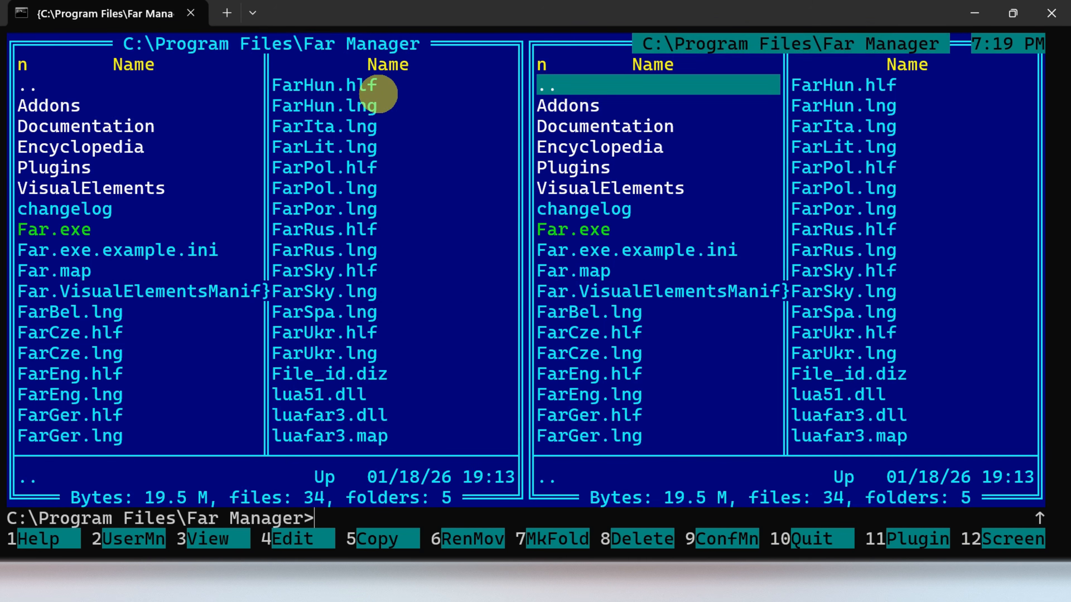
Activate the left panel and move the highlight down and up through the files in the Far Manager folder.
key(Tab)
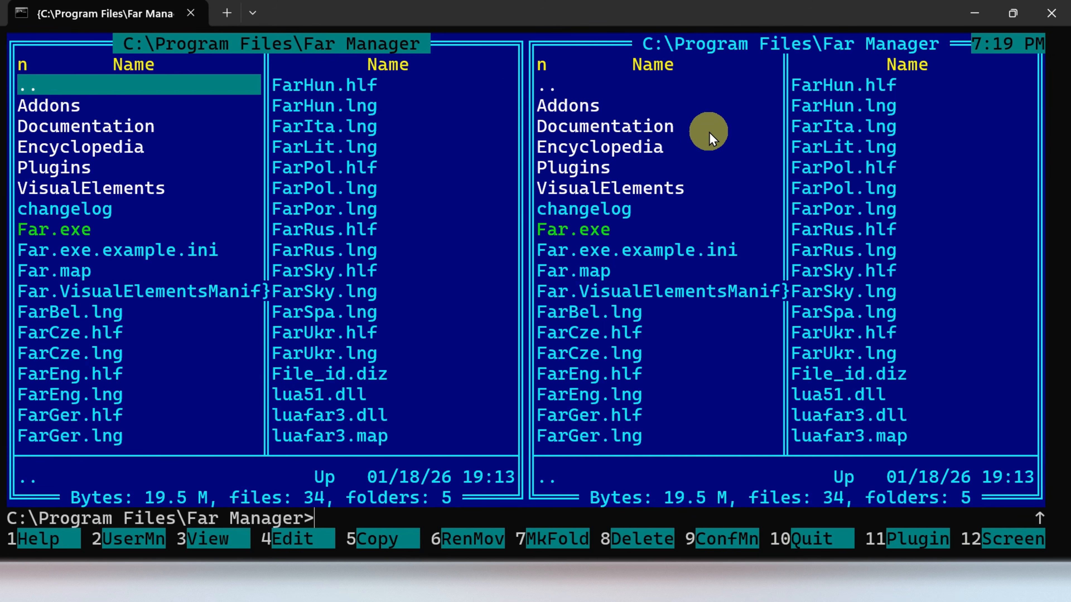
key(Down)
key(Down)
key(Down)
key(Down)
key(Down)
key(Down)
key(Down)
key(Down)
key(Down)
key(Down)
key(Down)
key(Down)
key(Down)
key(Down)
key(Down)
key(Down)
key(Up)
key(Up)
key(Up)
key(Up)
key(Up)
key(Up)
key(Up)
key(Up)
key(Up)
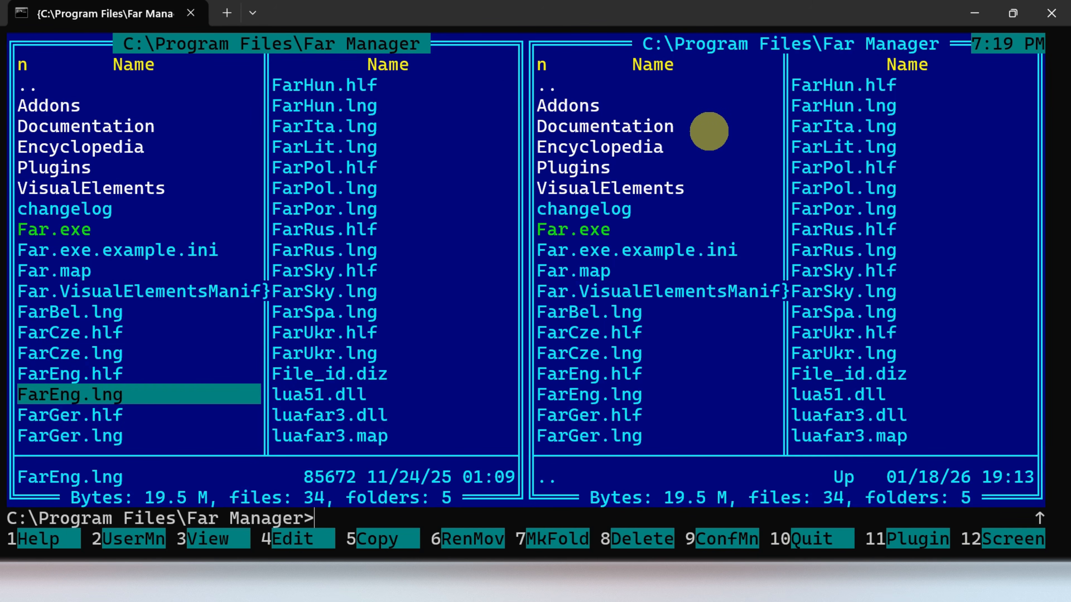
key(Up)
key(Up)
key(Up)
key(Up)
key(Up)
key(Up)
key(Down)
key(Down)
key(Down)
key(Down)
key(Down)
key(Down)
key(Down)
key(Down)
key(Down)
key(Down)
key(Down)
key(Down)
key(Down)
key(Down)
key(Down)
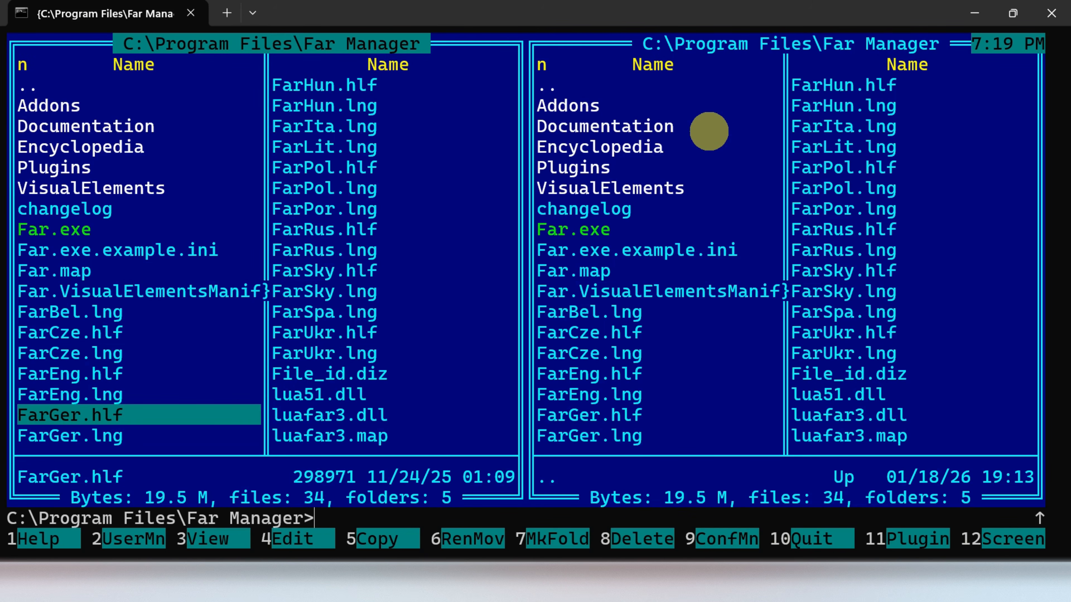
Return to the parent entry at the start of the left panel's list and go up to C:\Program Files.
key(Up)
key(Up)
key(Up)
key(Up)
key(Up)
key(Up)
key(Up)
key(Up)
key(Up)
key(Up)
key(Up)
key(Up)
key(Up)
key(Up)
key(Up)
key(Up)
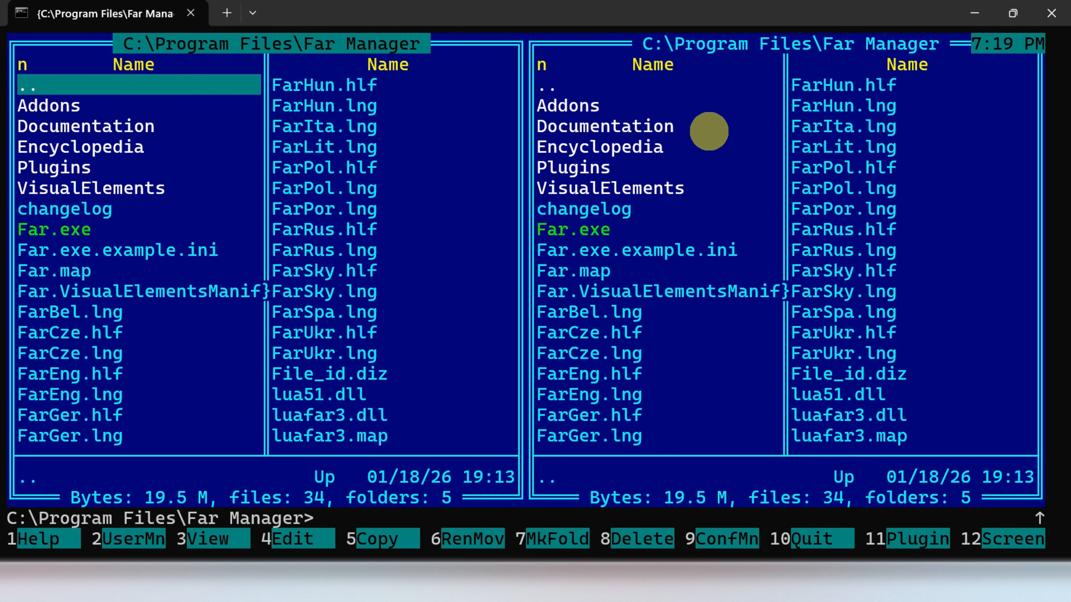
key(Return)
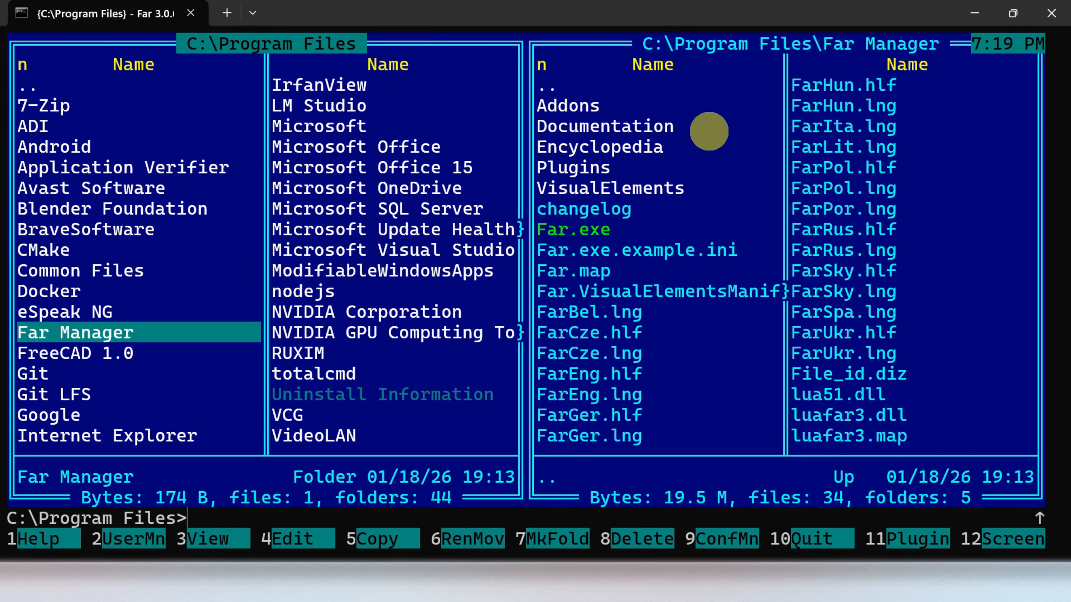
Browse the folders listed in C:\Program Files in the left panel, starting from the parent entry.
key(Up)
key(Up)
key(Up)
key(Up)
key(Up)
key(Up)
key(Up)
key(Up)
key(Up)
key(Up)
key(Up)
key(Up)
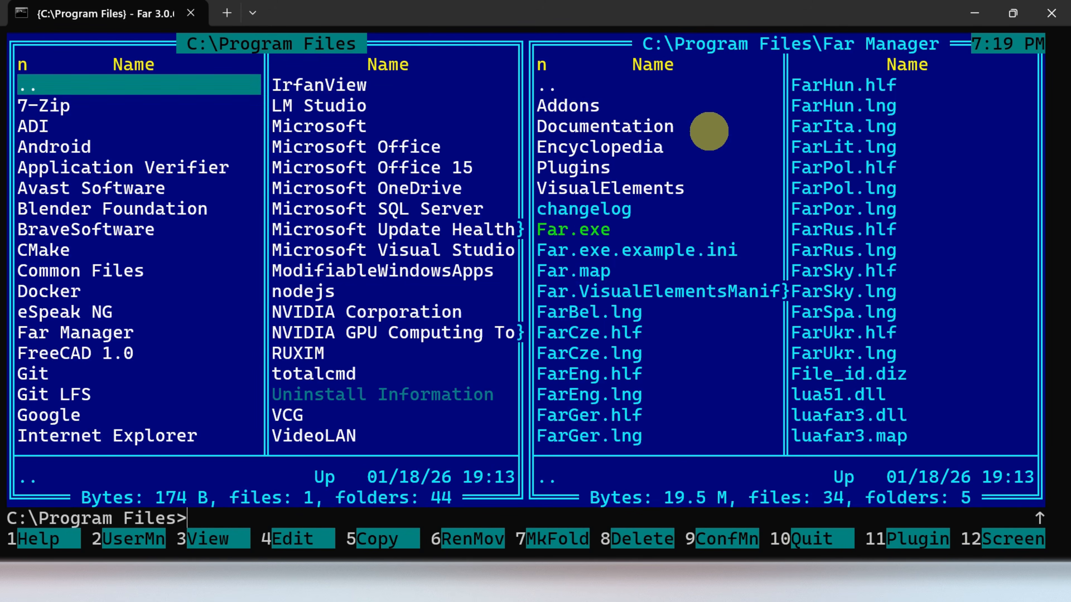
key(Down)
key(Down)
key(Down)
key(Down)
key(Down)
key(Down)
key(Down)
key(Down)
key(Down)
key(Down)
key(Down)
key(Down)
key(Down)
key(Down)
key(Down)
Go up from C:\Program Files to the root of drive C: using the left panel's parent entry.
key(Up)
key(Up)
key(Up)
key(Up)
key(Up)
key(Up)
key(Up)
key(Up)
key(Up)
key(Up)
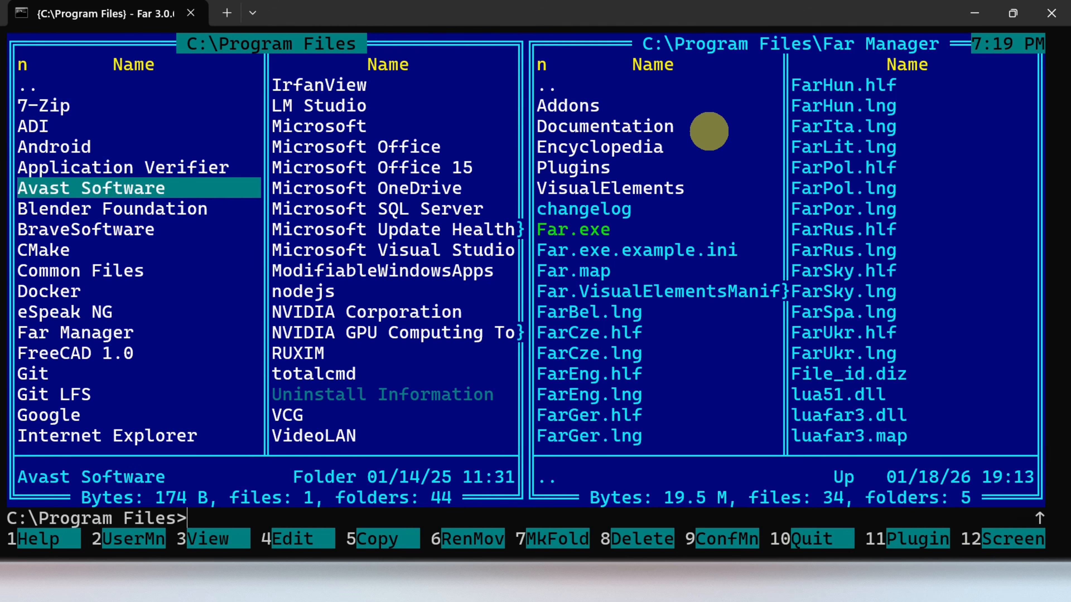
key(Up)
key(Up)
key(Up)
key(Up)
key(Up)
key(Return)
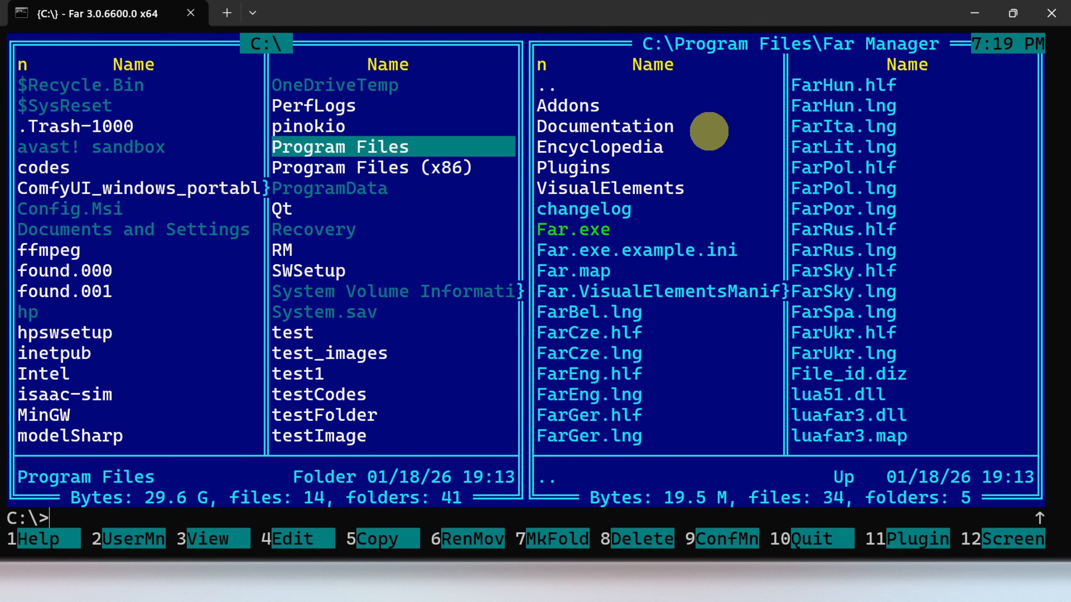
Browse the C:\ root listing in the left panel from $Recycle.Bin past testFolder, and return to the first entry.
key(Left)
key(Up)
key(Up)
key(Up)
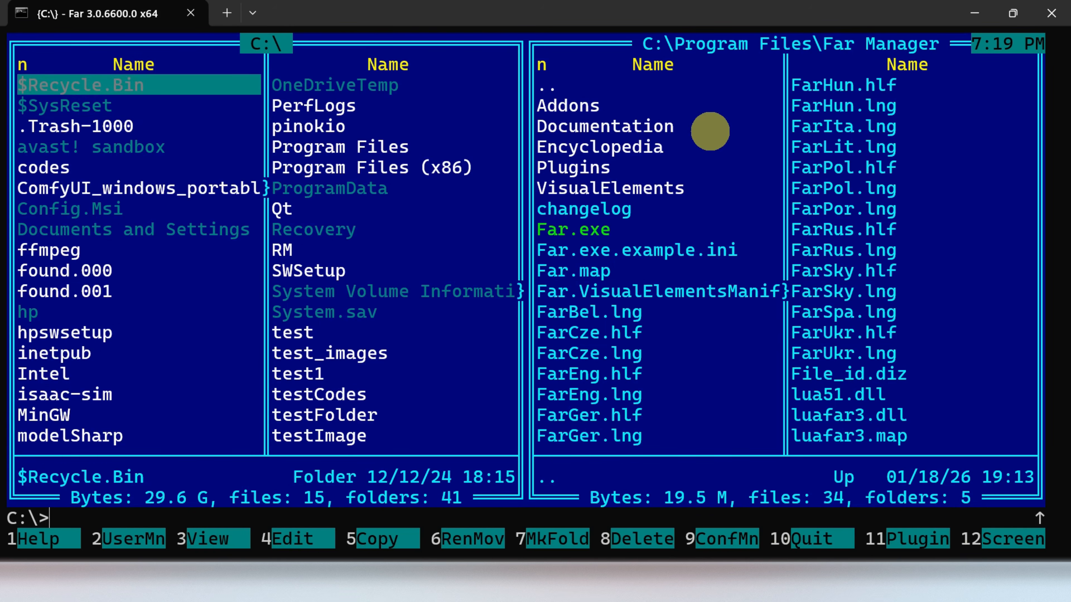
key(Down)
key(Down)
key(Down)
key(Down)
key(Down)
key(Down)
key(Down)
key(Down)
key(Down)
key(Down)
key(Down)
key(Down)
key(Down)
key(Down)
key(Down)
key(Down)
key(Down)
key(Down)
key(Down)
key(Down)
key(Down)
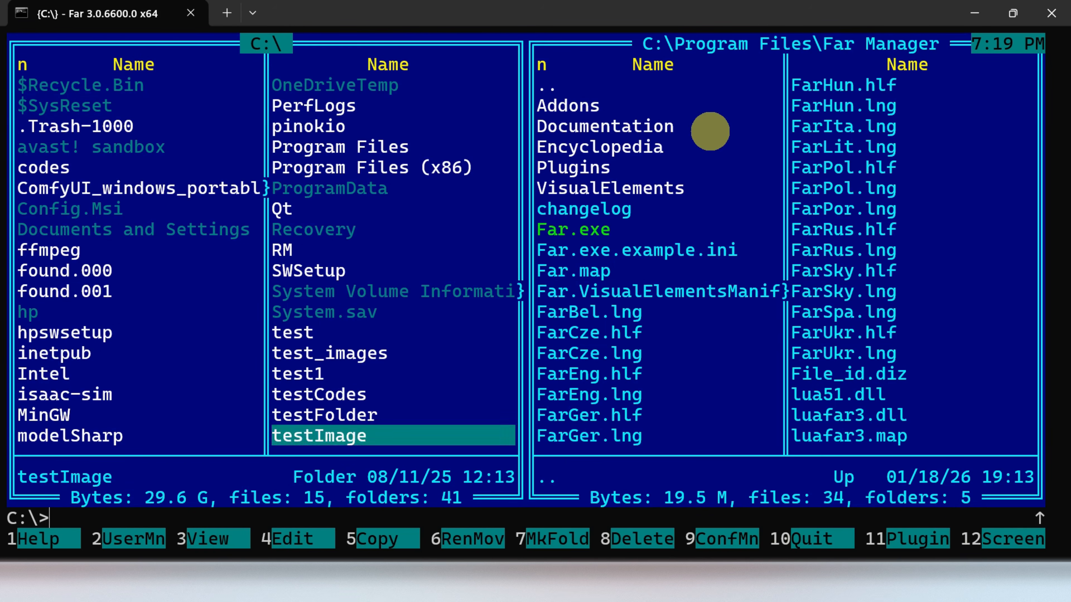
key(Down)
key(Down)
key(Down)
key(Down)
key(Up)
key(Left)
key(Up)
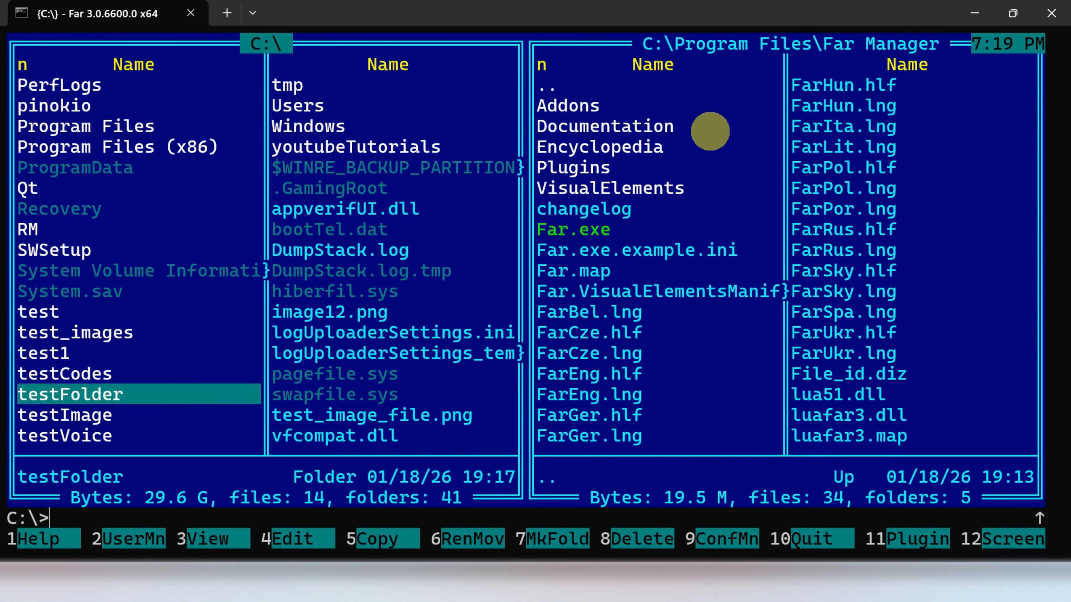
key(Up)
key(Up)
key(Up)
key(Up)
key(Up)
key(Up)
key(Up)
key(Up)
key(Up)
key(Up)
key(Up)
key(Up)
key(Up)
key(Up)
key(Up)
key(Up)
key(Up)
key(Up)
key(Up)
key(Up)
key(Up)
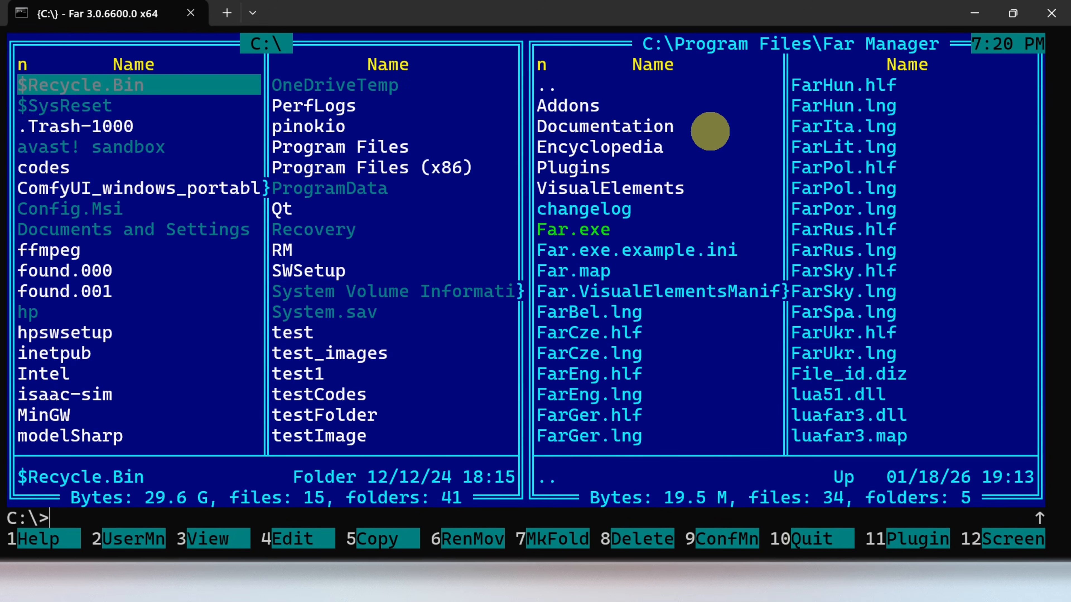
Browse the C:\ root listing in the left panel down to the hp folder and back up to $Recycle.Bin.
key(Down)
key(Down)
key(Up)
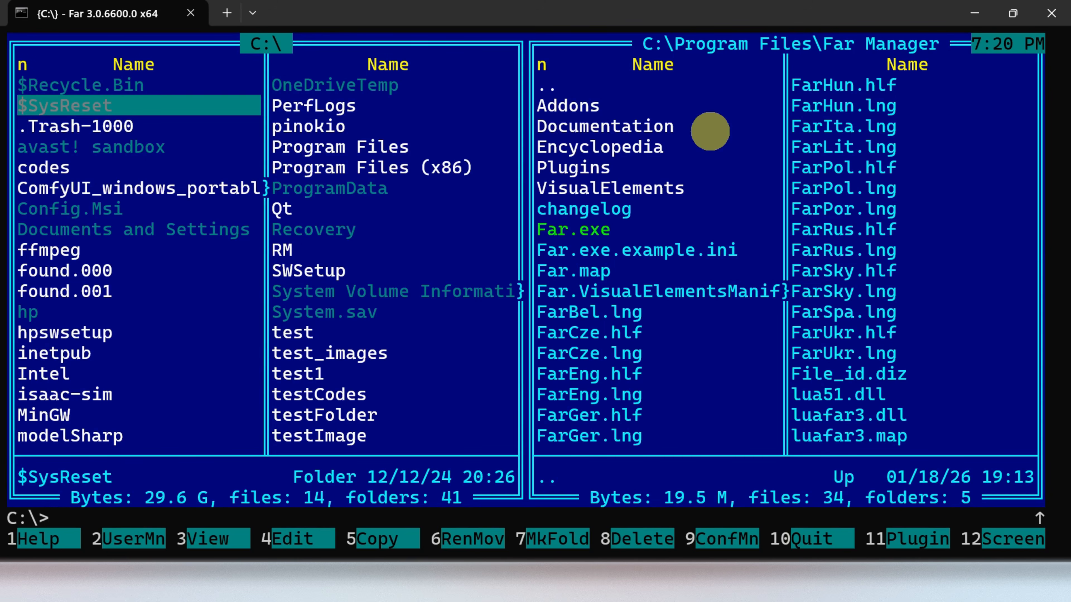
key(Down)
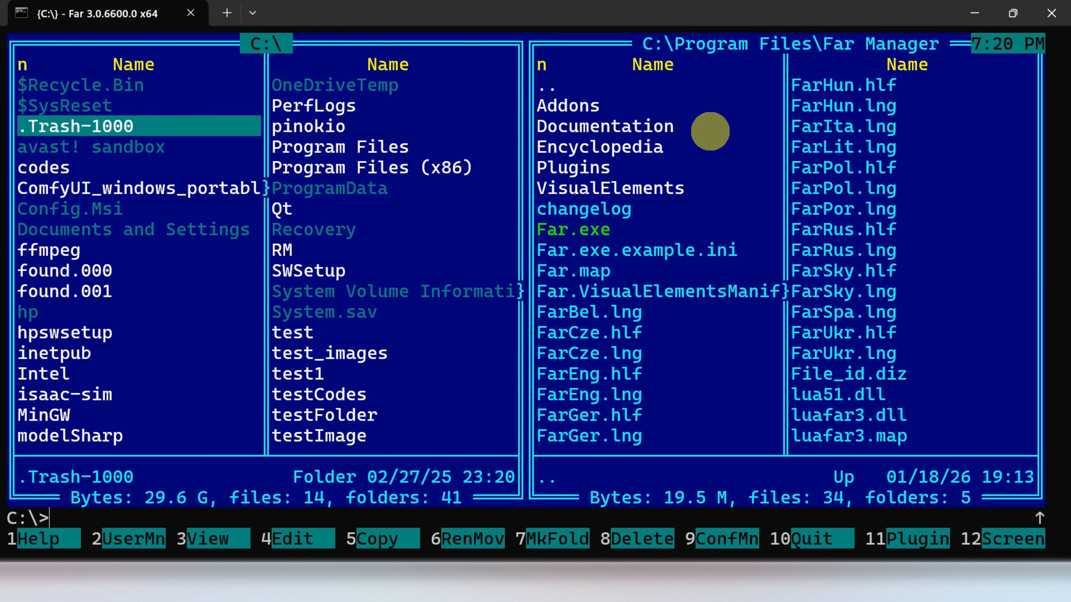
key(Down)
key(Down)
key(Down)
key(Down)
key(Down)
key(Down)
key(Down)
key(Down)
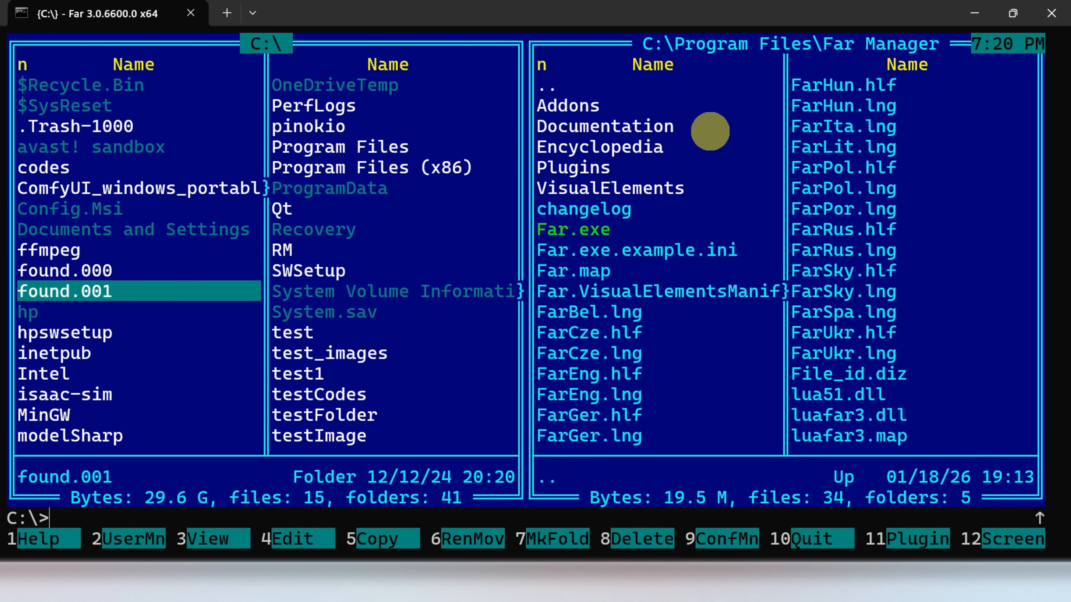
key(Down)
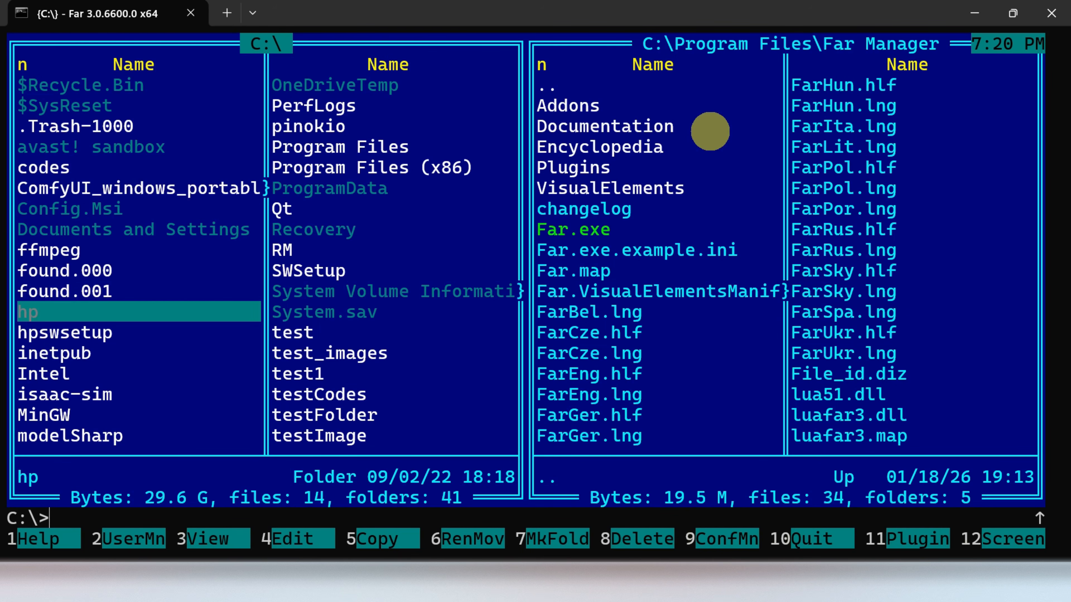
key(Up)
key(Up)
key(Up)
key(Up)
key(Up)
key(Up)
key(Up)
key(Up)
key(Up)
key(Up)
key(Up)
key(Up)
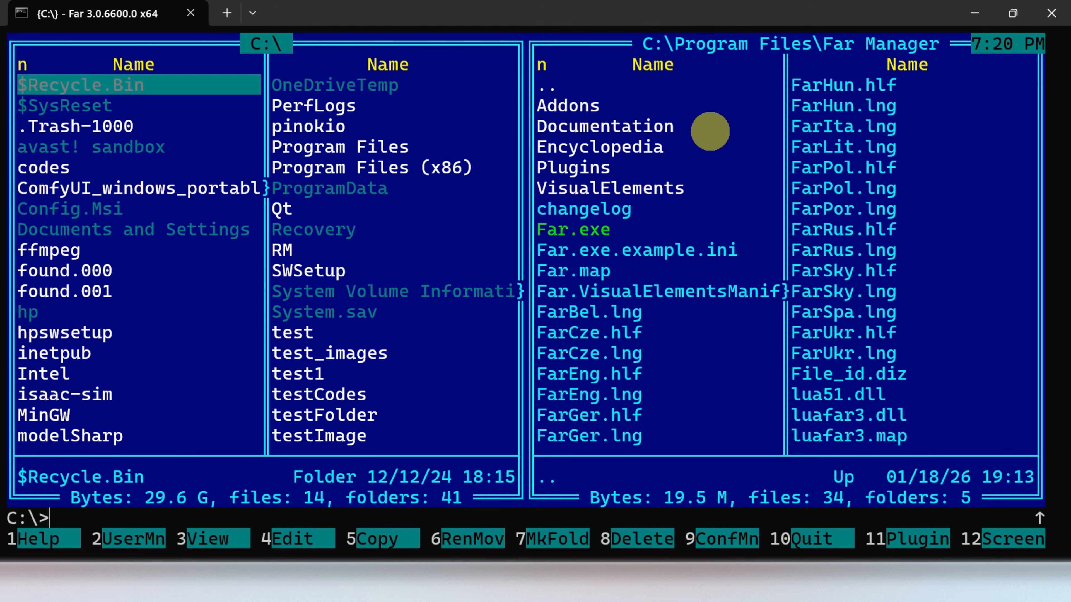
Move to the .Trash-1000 folder in the left panel, then view the program's help contents and close them.
key(Down)
key(Down)
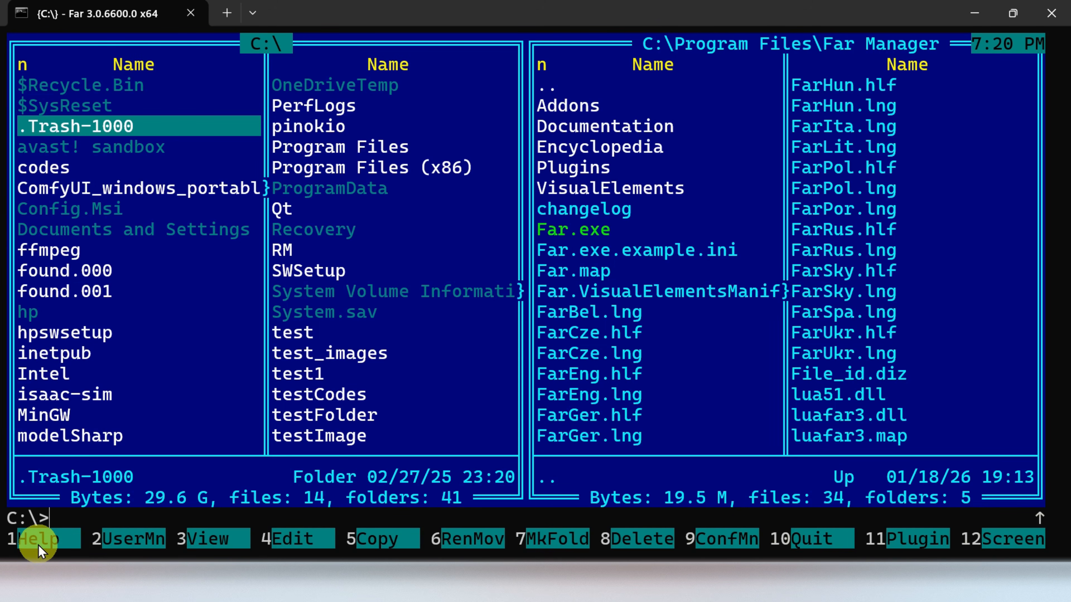
click(34, 540)
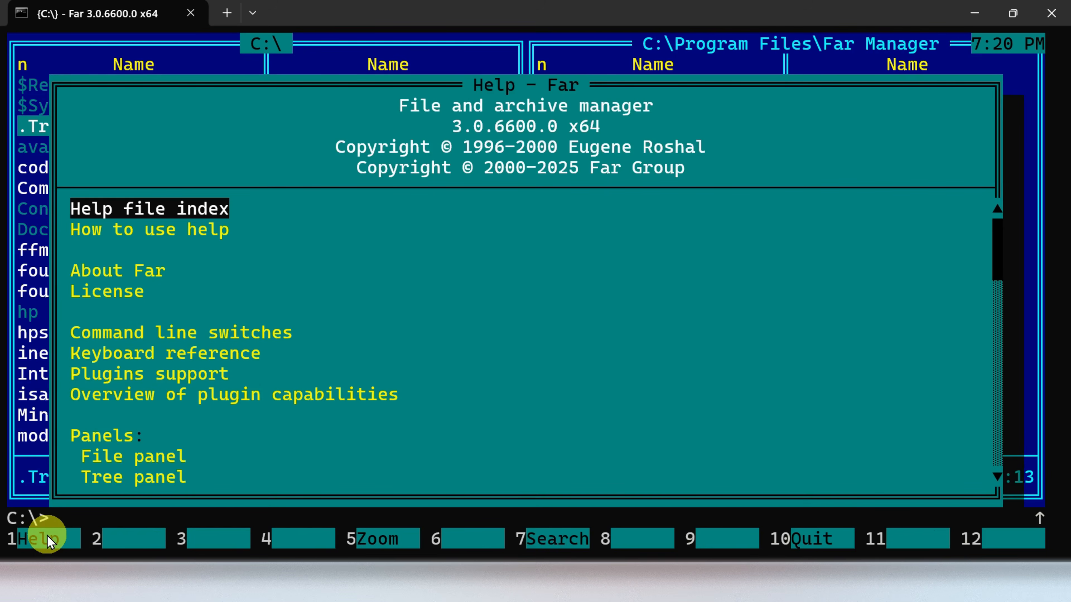
key(Escape)
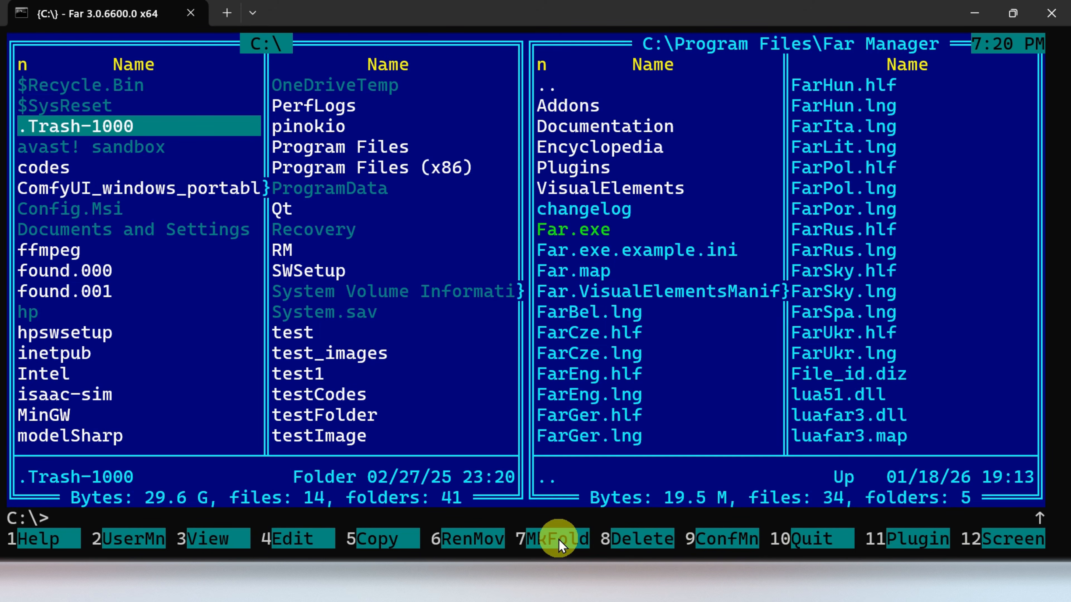
Create a folder named newFolder in the root of drive C:, replacing the suggested name testFolder.
click(578, 548)
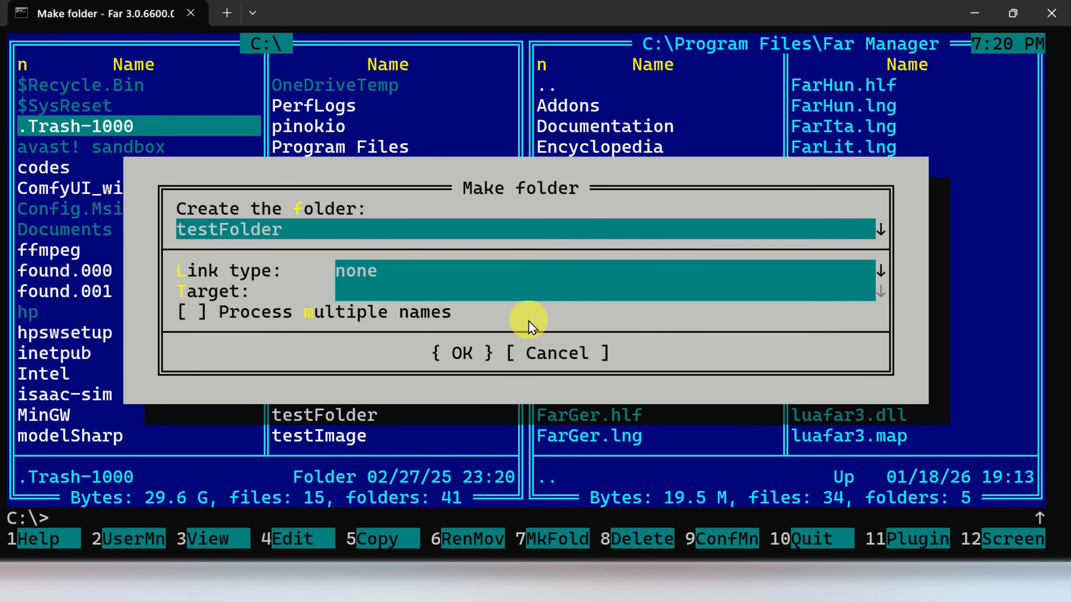
key(BackSpace)
key(BackSpace)
key(BackSpace)
key(BackSpace)
key(BackSpace)
key(BackSpace)
key(BackSpace)
key(BackSpace)
key(BackSpace)
key(BackSpace)
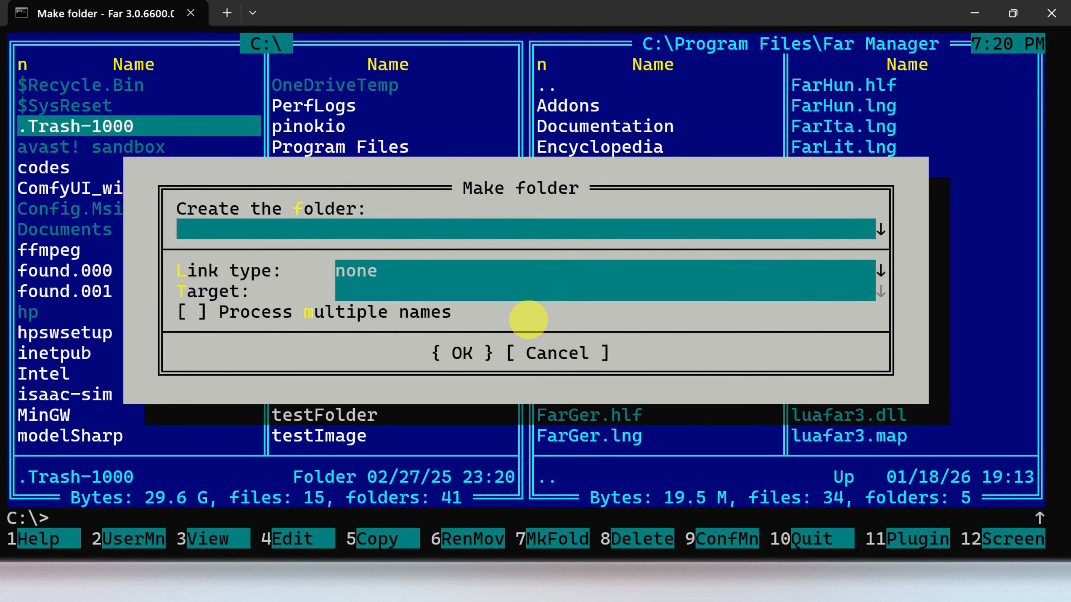
text(new)
key(BackSpace)
key(BackSpace)
text(Folder)
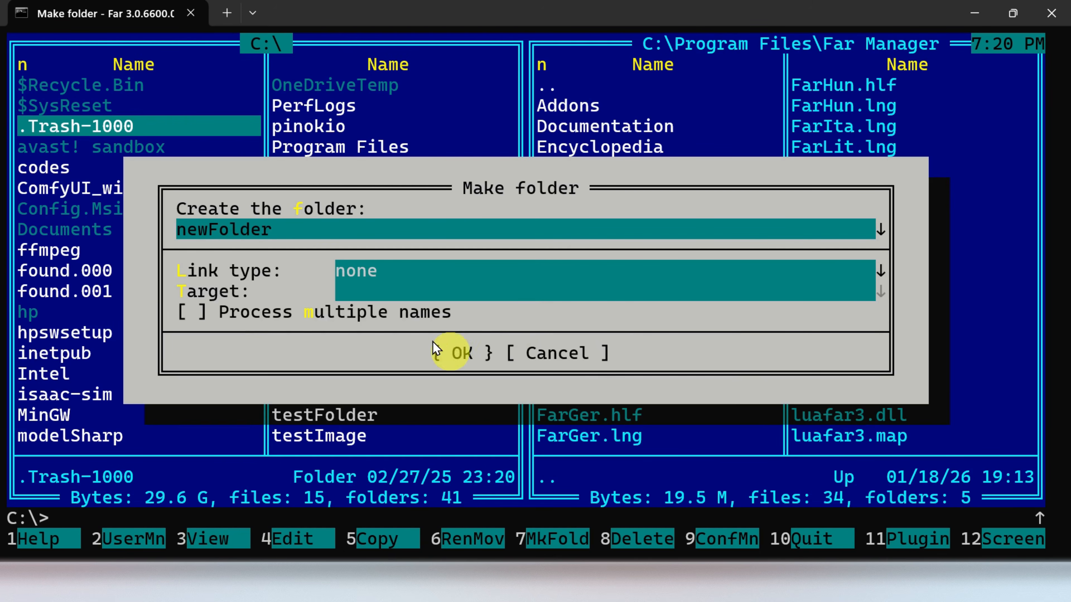
click(461, 353)
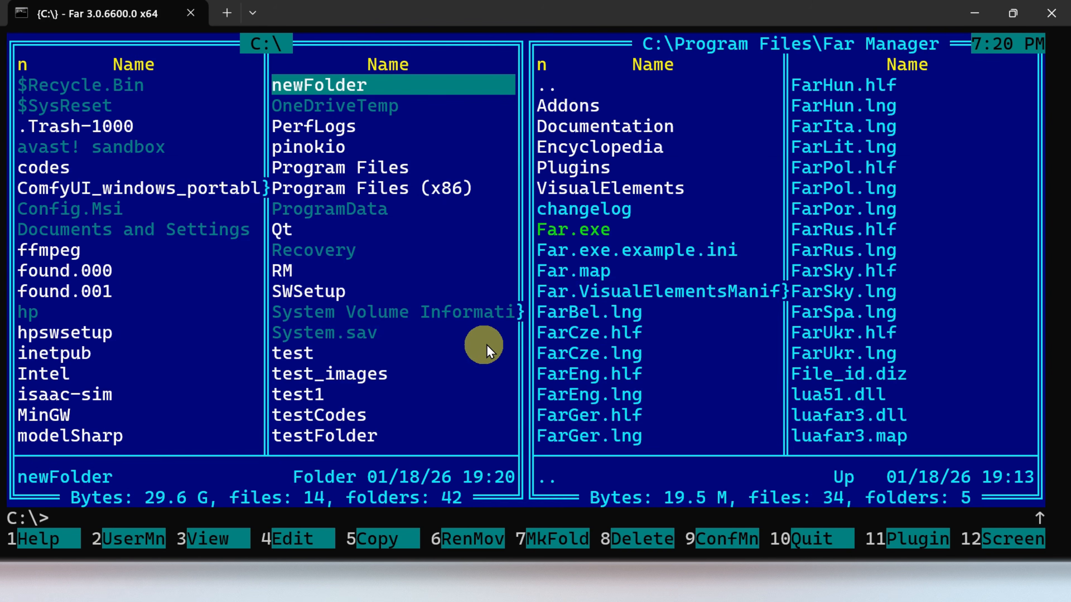
Open newFolder in the left panel and briefly show the alternate set of function commands.
key(Return)
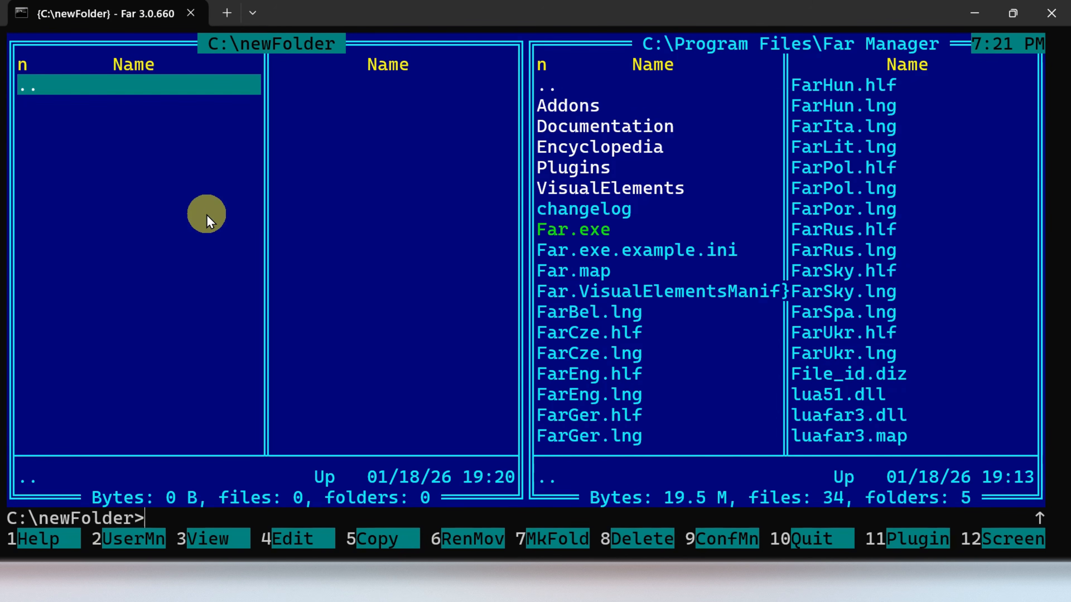
key(shift)
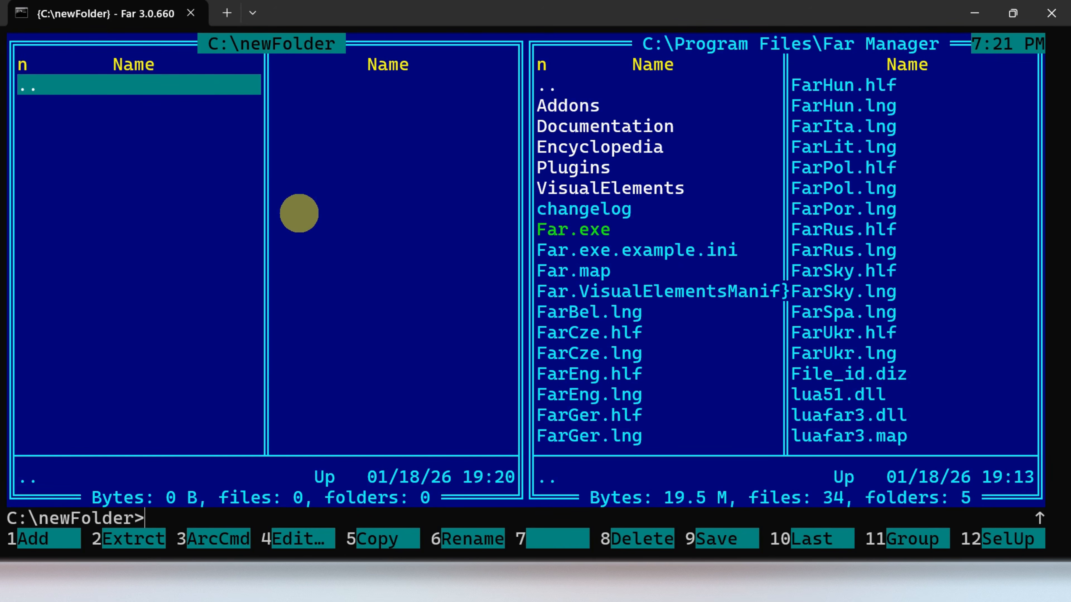
key(shift)
key(shift)
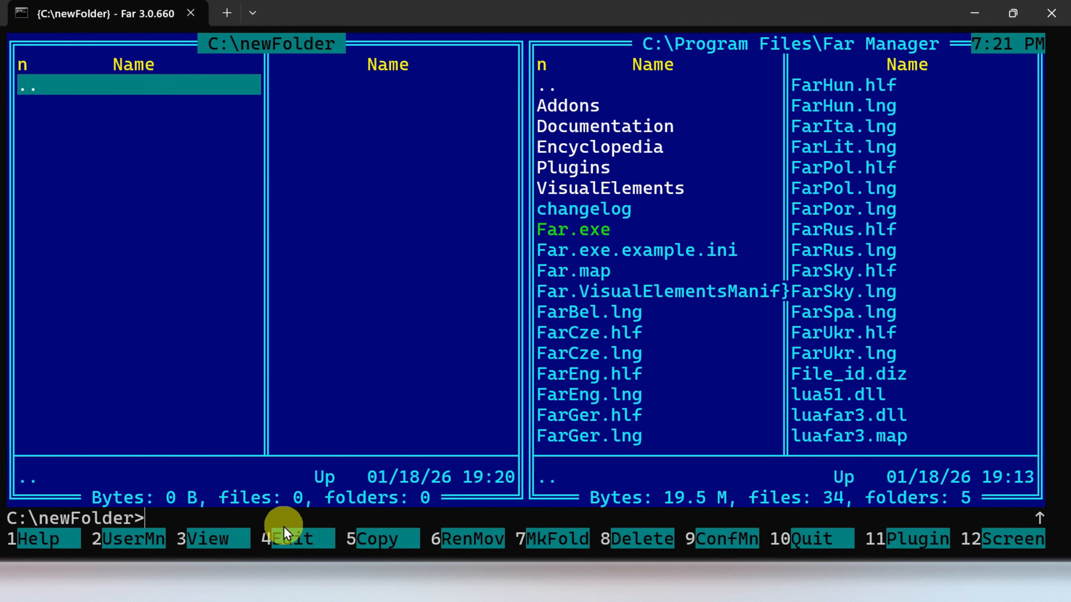
Open the editor on a new file named testFile1.txt in C:\newFolder, keeping the default code page.
key(shift)
key(shift)
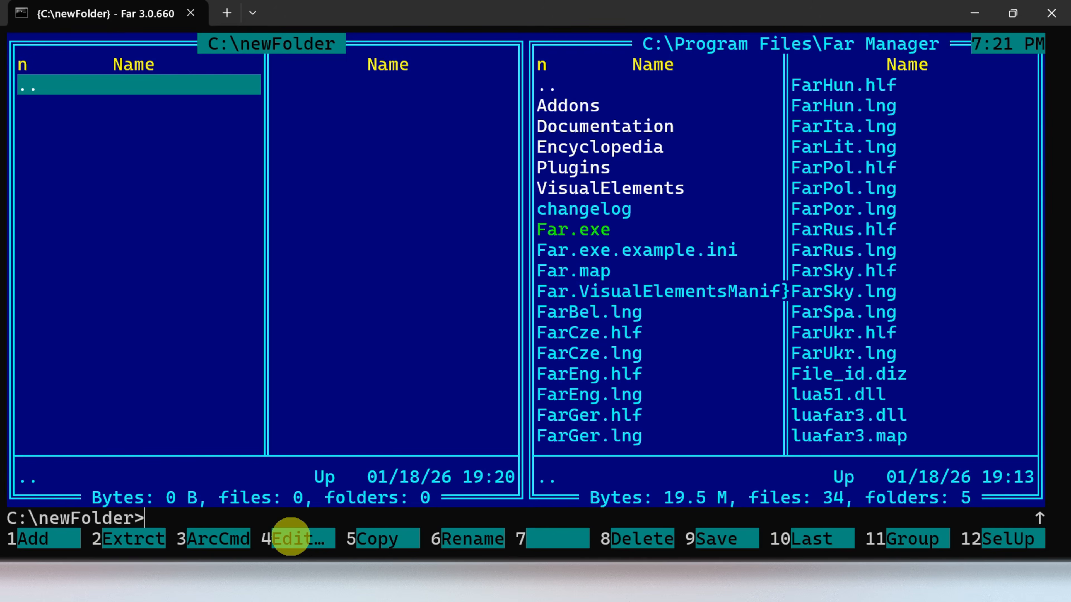
shift+click(291, 537)
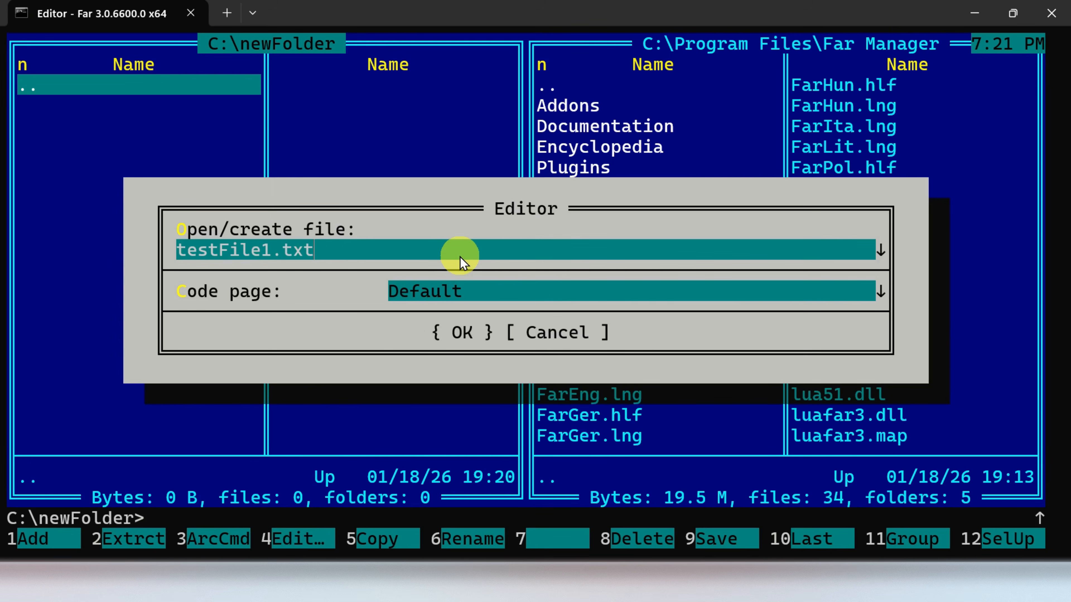
key(Left)
key(Left)
key(Left)
key(Left)
key(Left)
key(Left)
key(Left)
key(Left)
key(Right)
key(Right)
key(Right)
key(Right)
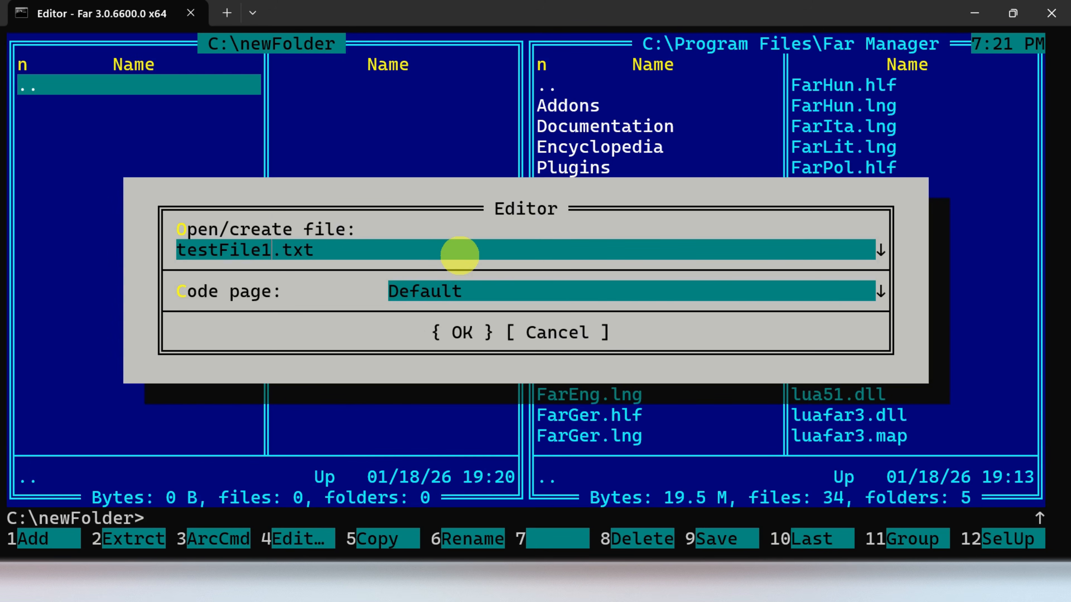
key(Return)
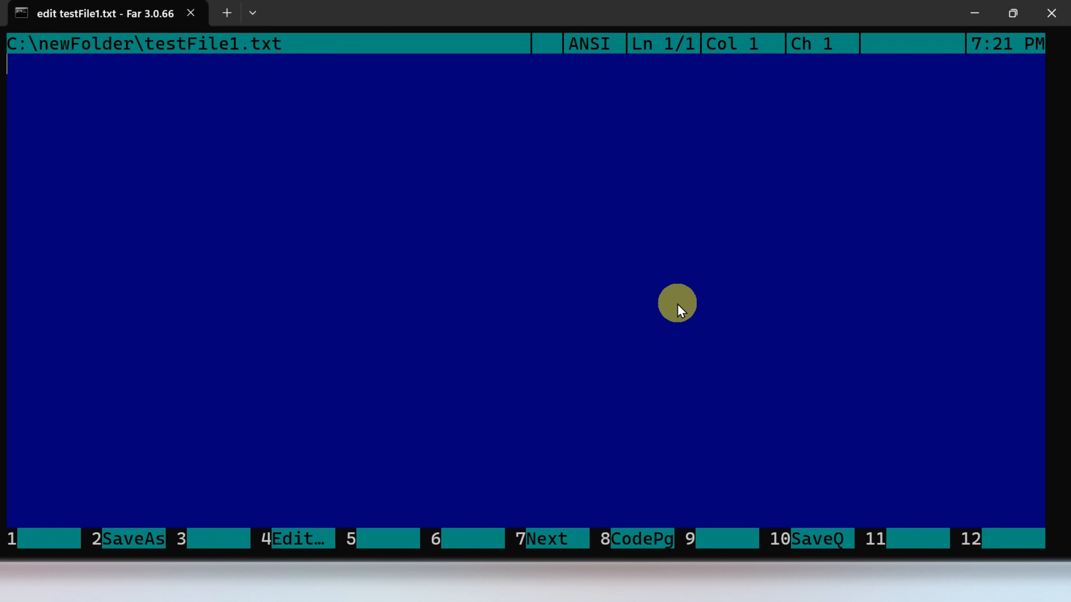
Write "Here is my new file!" in testFile1.txt, save it and close the editor.
text(Here is)
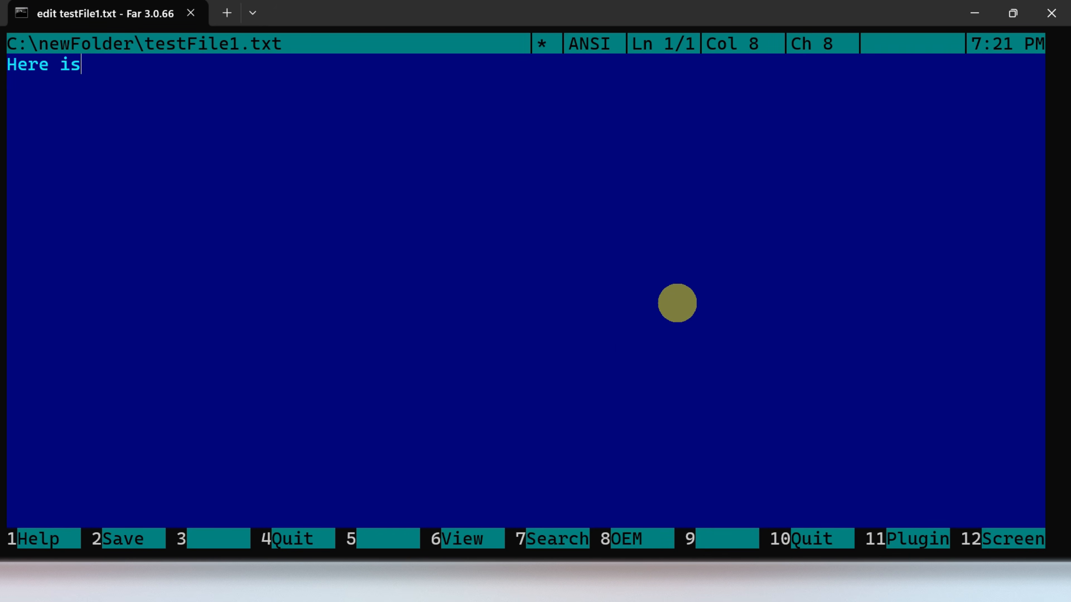
text( my new file!)
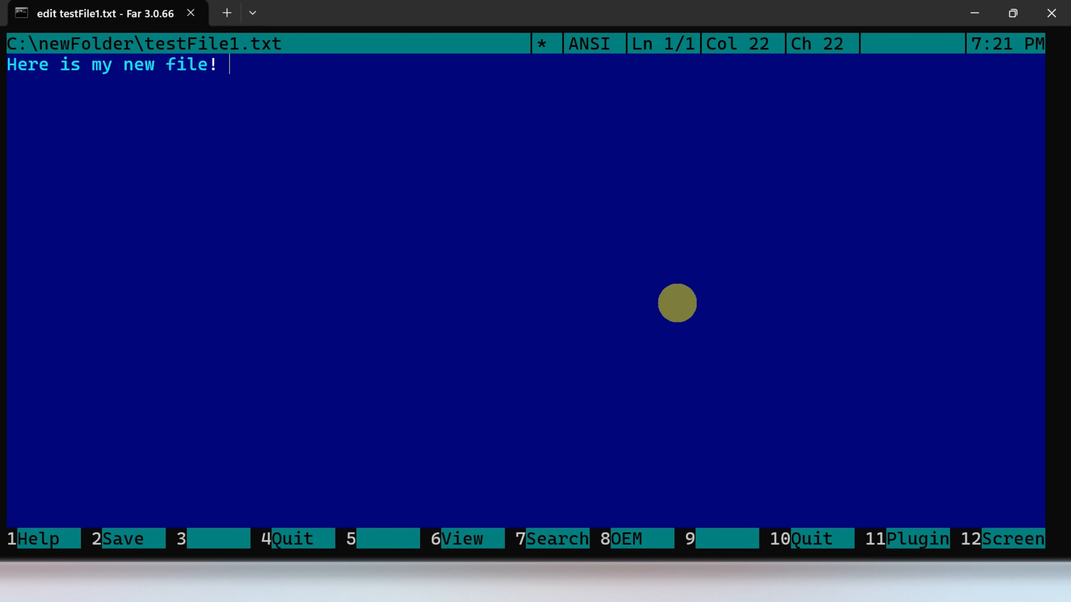
key(F2)
key(Escape)
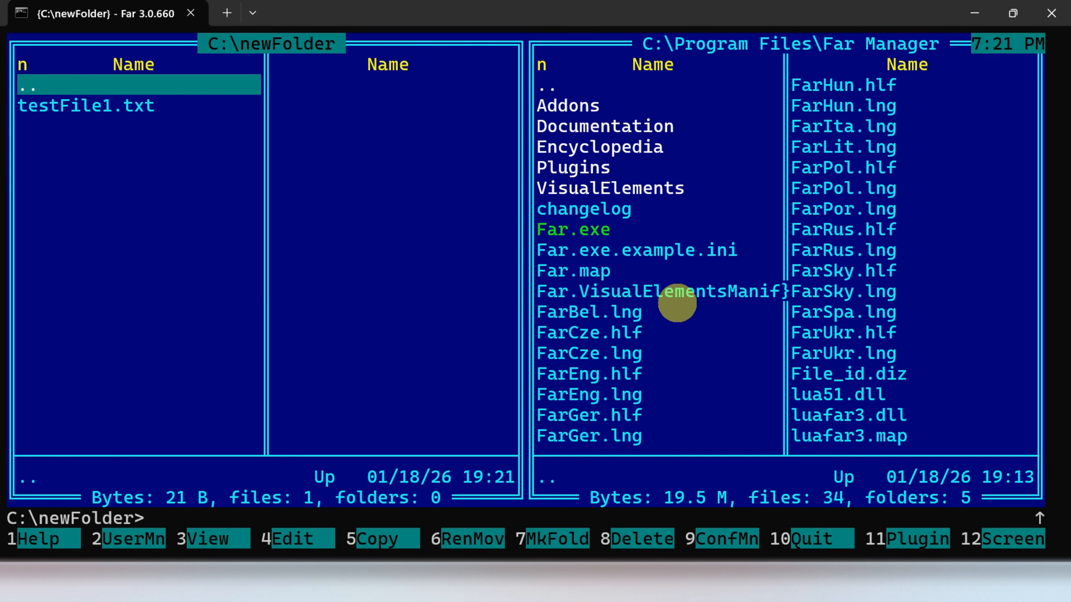
Open the editor on another new file in C:\newFolder, named testFile2.txt.
key(Down)
key(Up)
key(shift)
key(shift+F4)
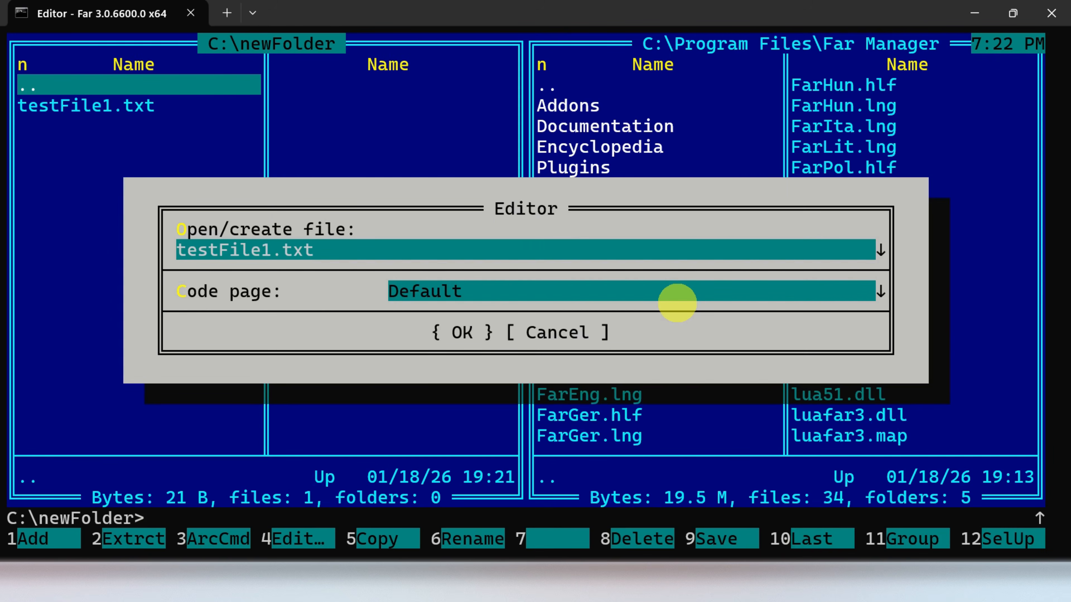
key(Left)
key(Left)
key(Left)
key(Left)
key(BackSpace)
text(2)
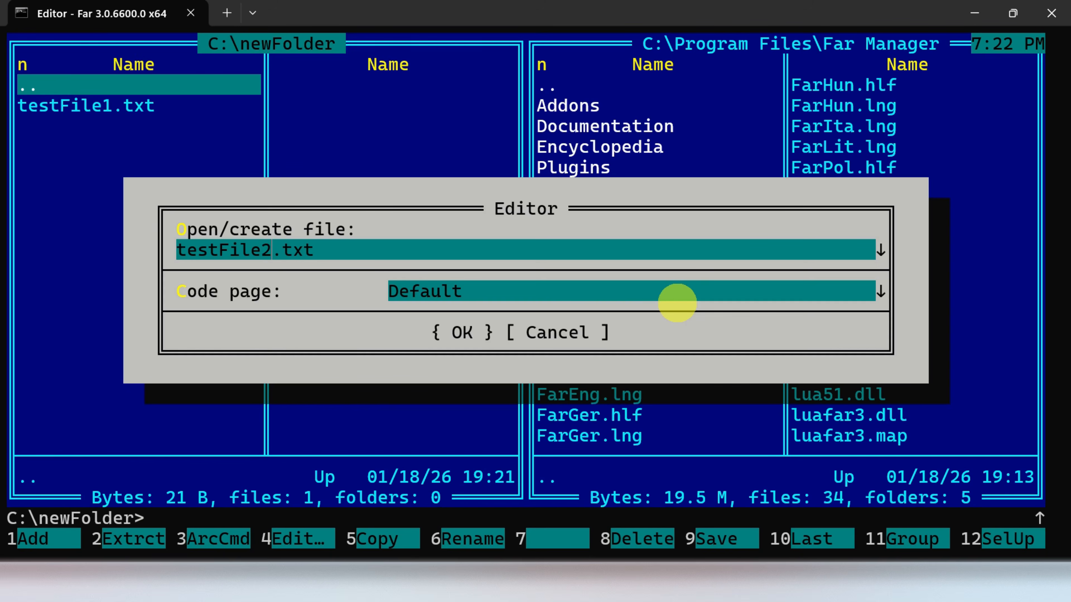
key(Return)
Enter the text "dascasascasassas" in testFile2.txt, quit with saving, and move to that file in the left panel.
text(dascasascasassas)
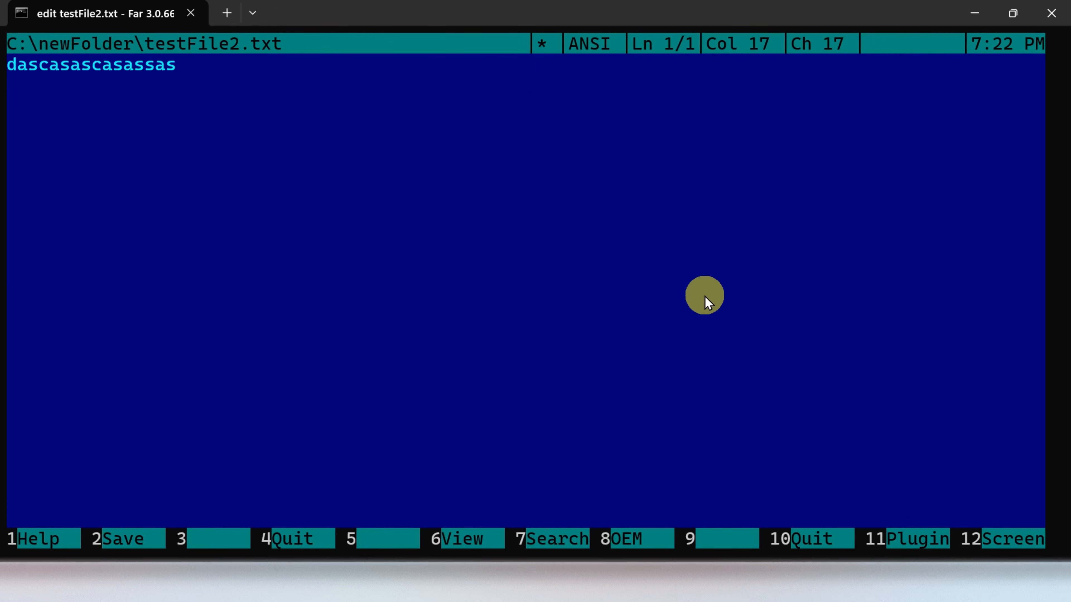
key(F10)
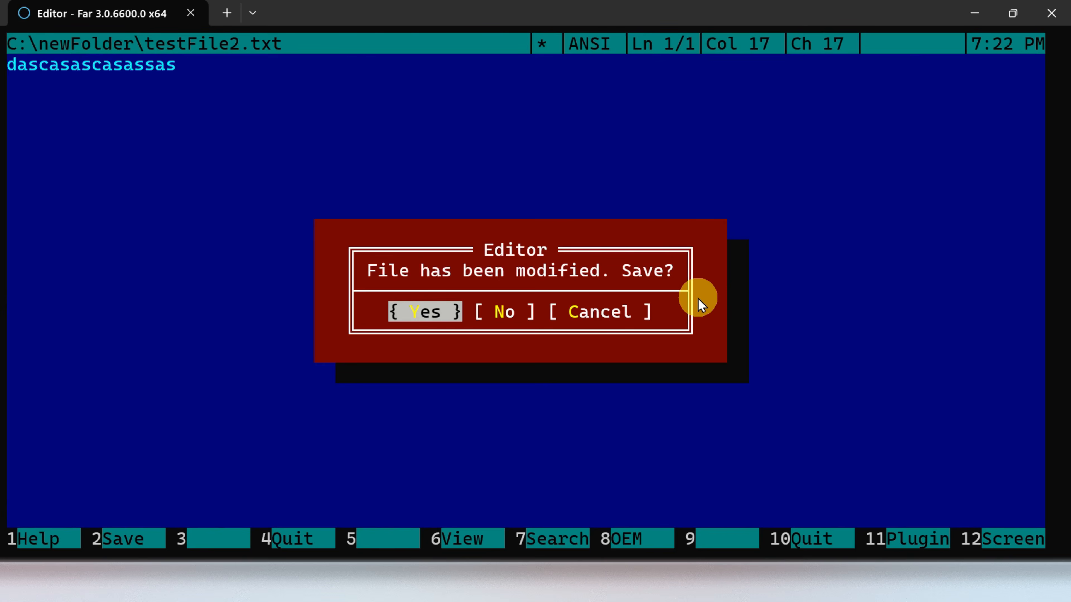
key(Return)
key(Down)
key(Down)
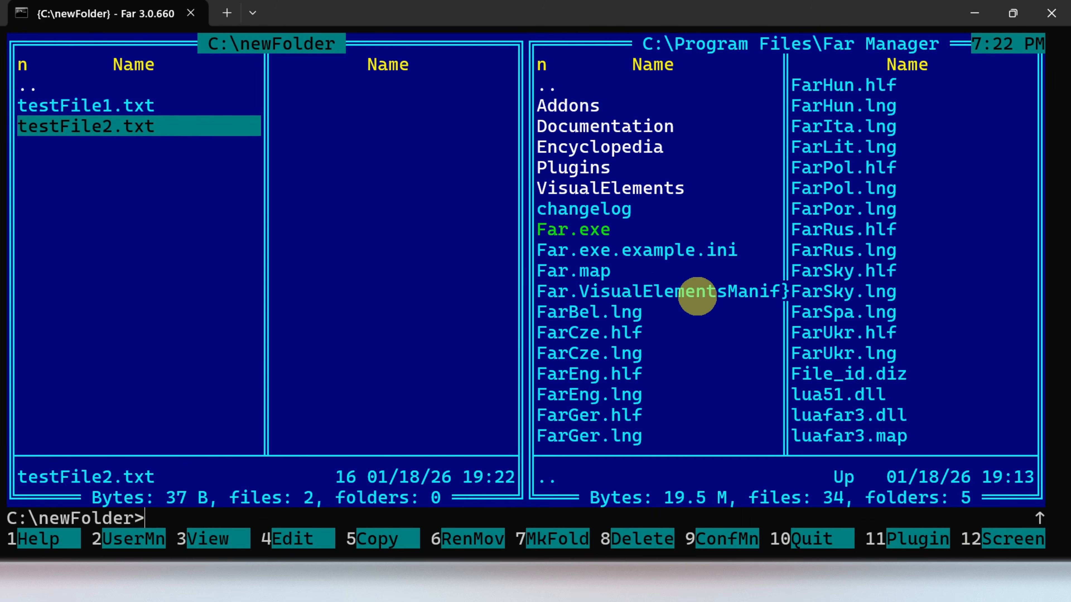
Open the editor on a third new file in C:\newFolder, named testFile4.txt.
key(shift)
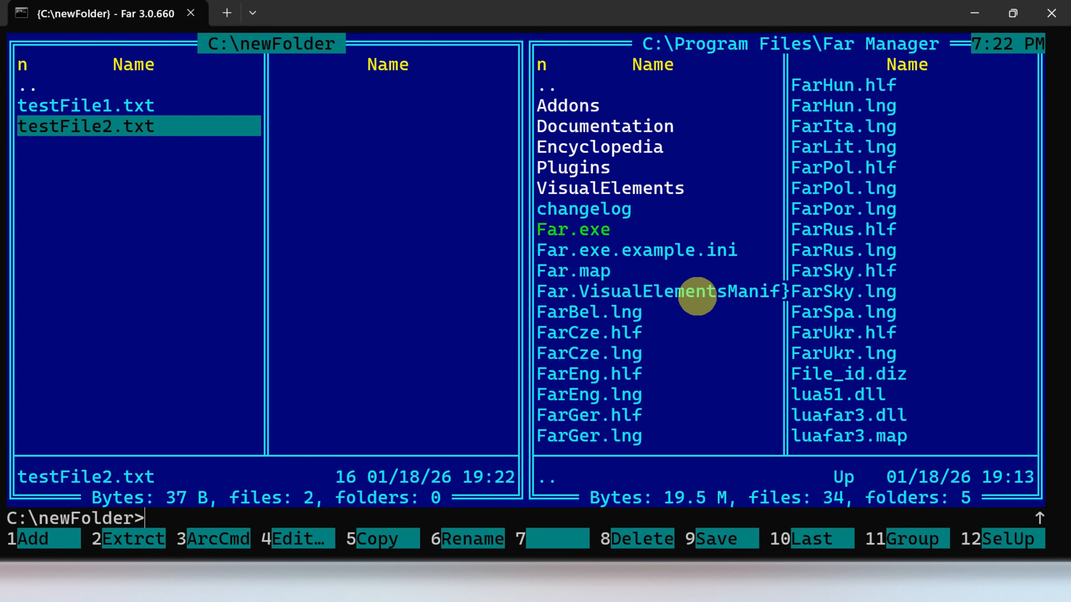
key(shift+F4)
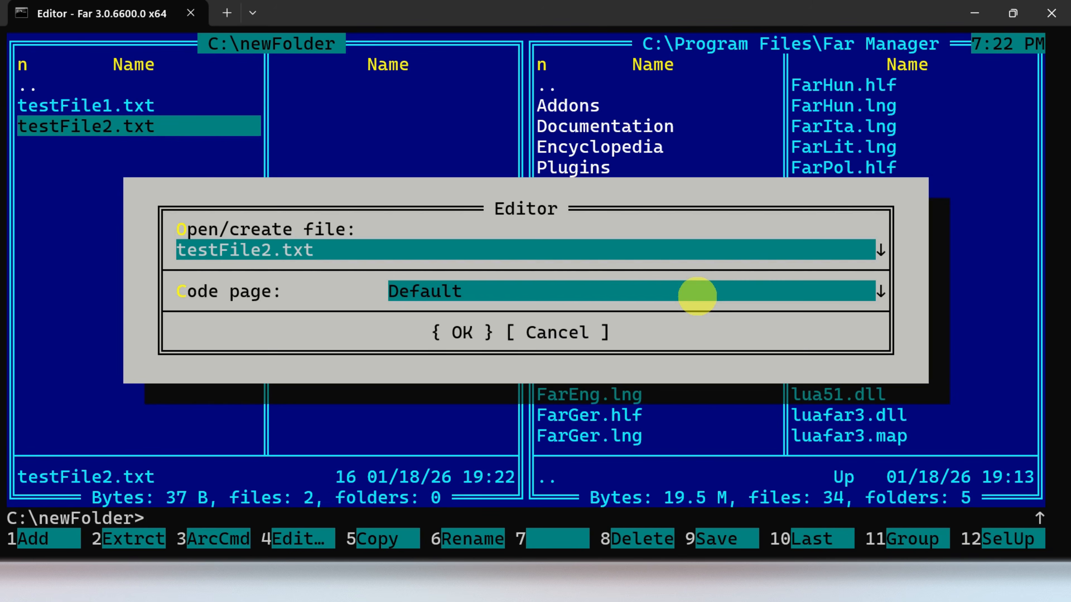
key(Left)
key(Left)
key(Left)
key(Left)
key(Left)
key(Delete)
text(4)
key(Return)
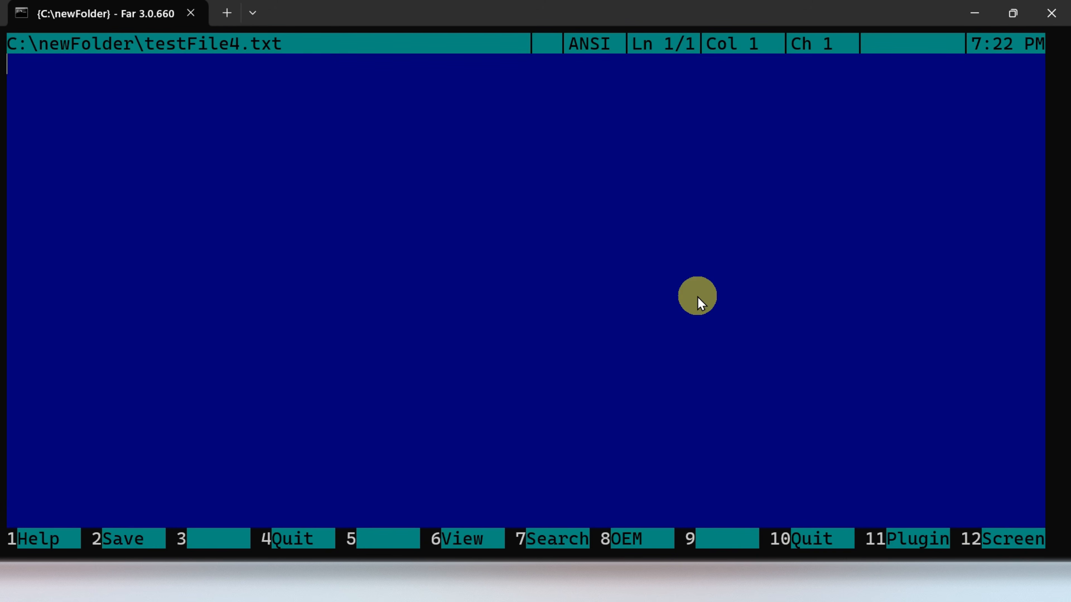
Enter the line "daasafs" followed by a line break in testFile4.txt and quit the editor, saving the changes.
text(daasafs)
key(Return)
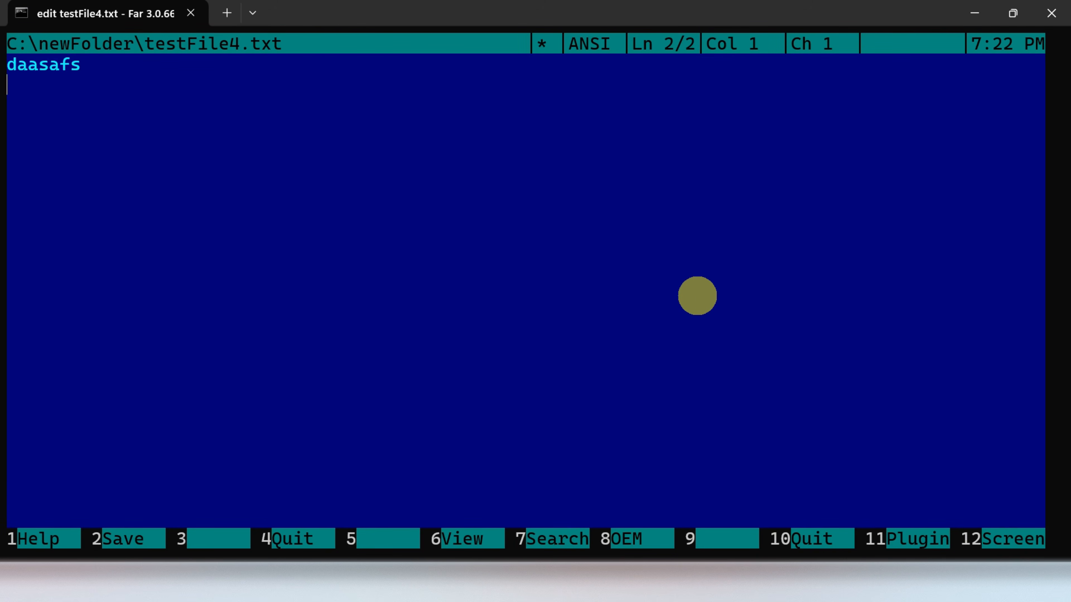
key(F10)
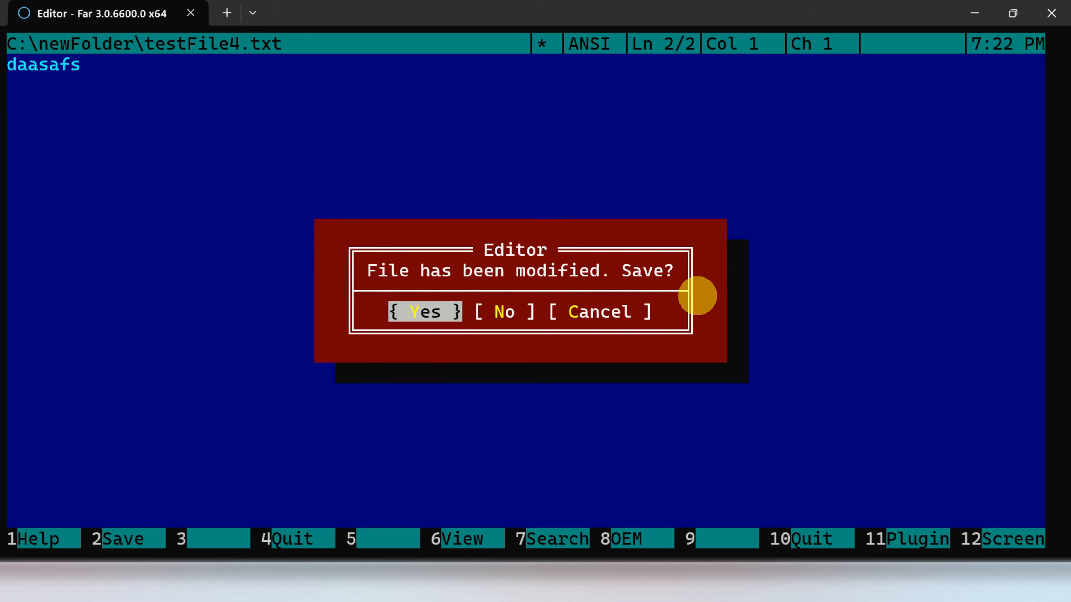
key(Return)
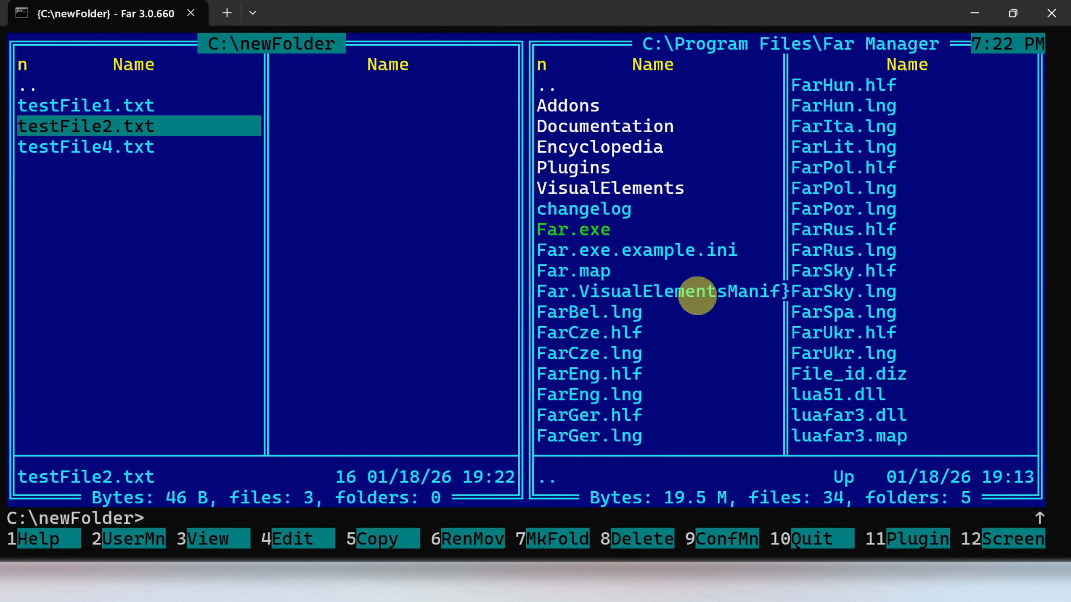
Go up from C:\Program Files\Far Manager to the root of drive C: in the other panel.
key(Tab)
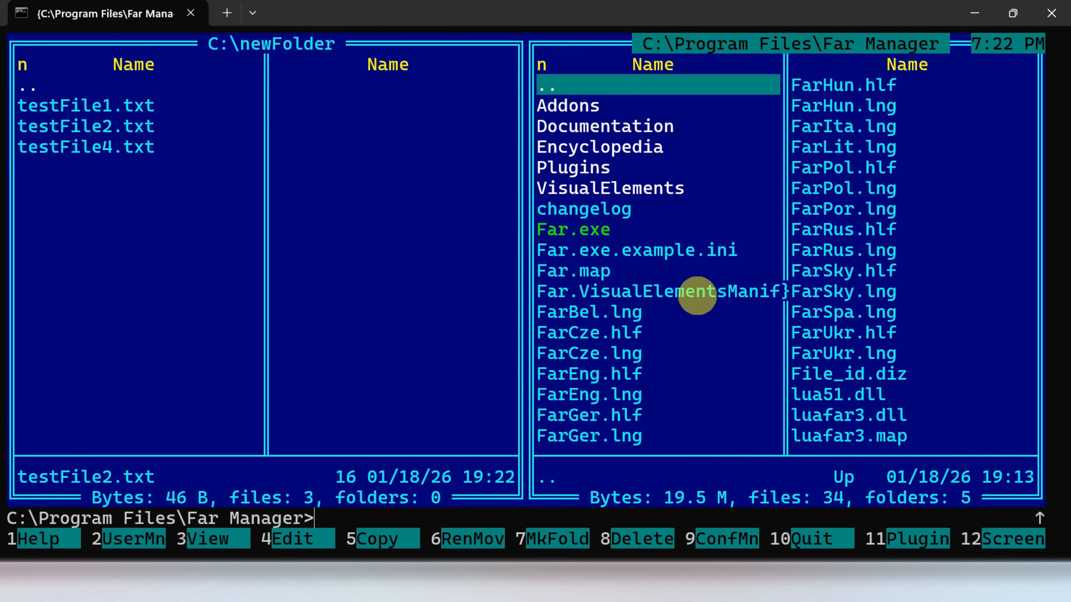
key(Return)
key(Up)
key(Up)
key(Up)
key(Up)
key(Up)
key(Up)
key(Up)
key(Up)
key(Up)
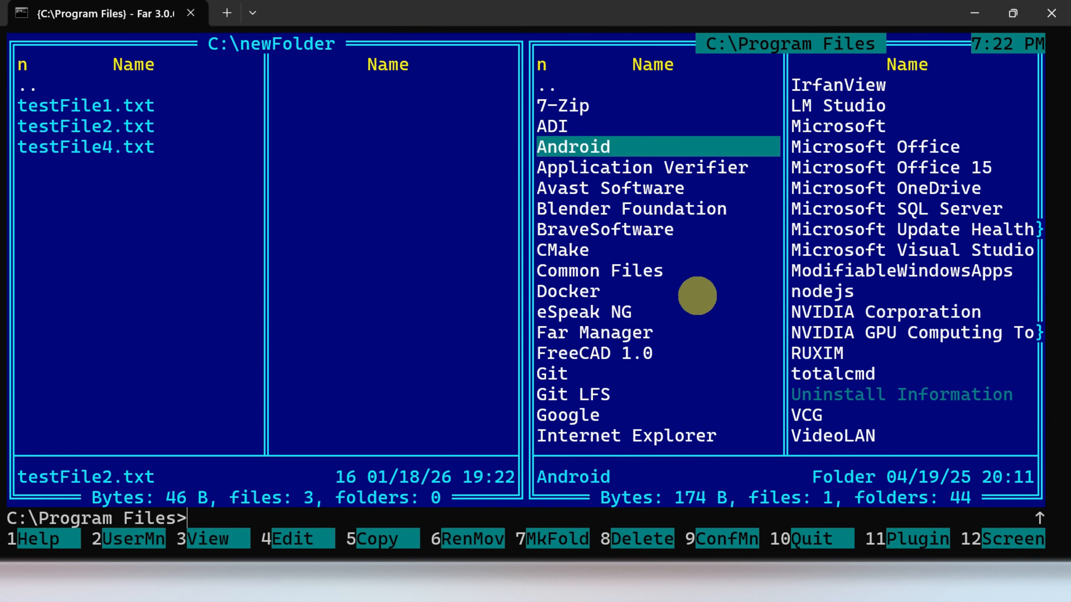
key(Up)
key(Up)
key(Up)
key(Return)
key(Left)
key(Right)
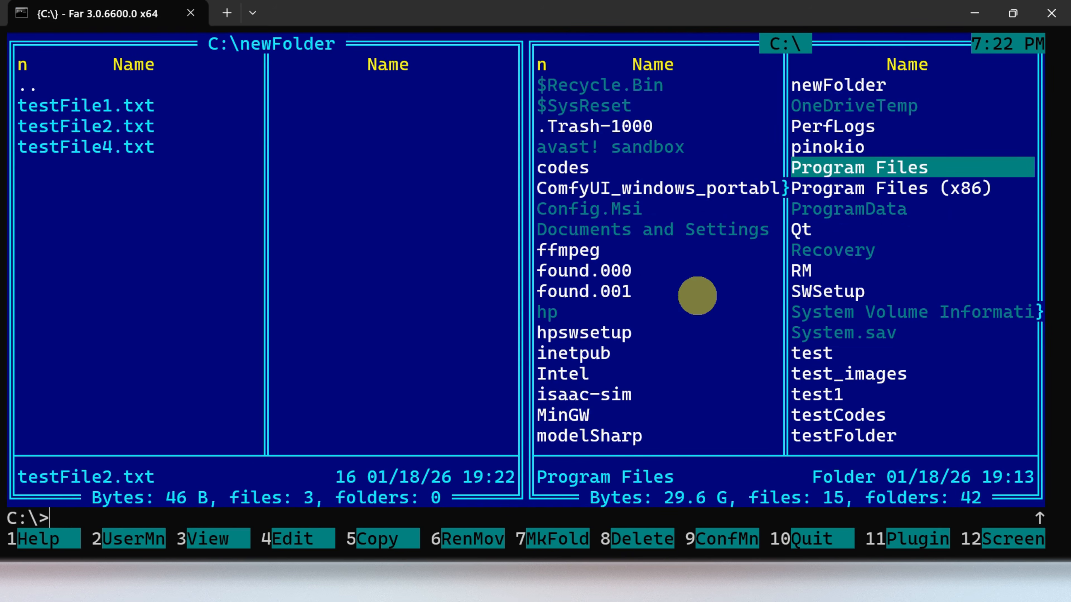
Create a folder named newFolder2 in the root of drive C: and open it.
key(F7)
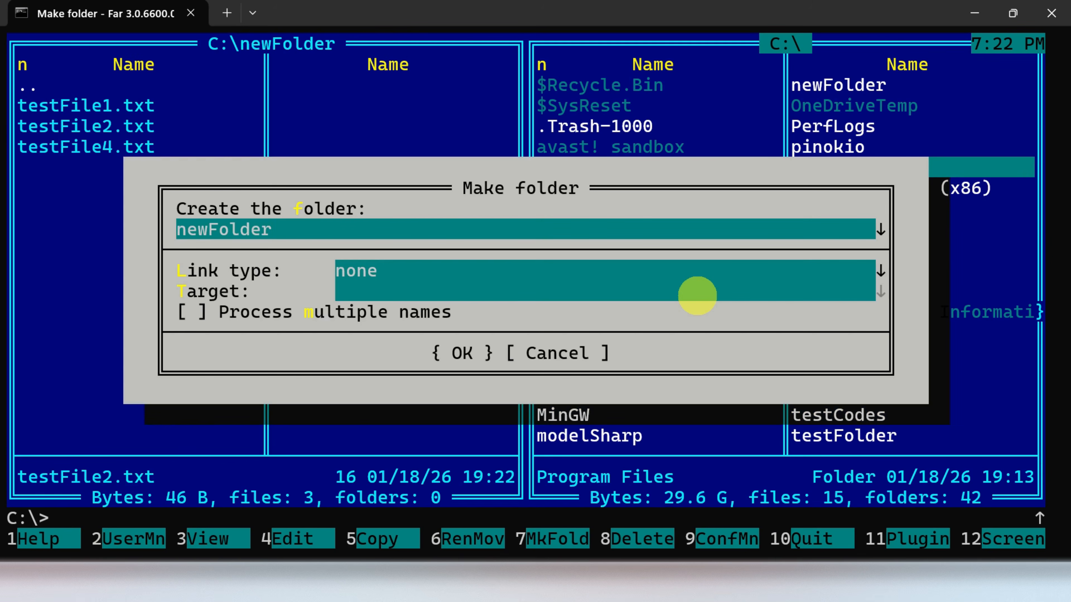
key(End)
text(2)
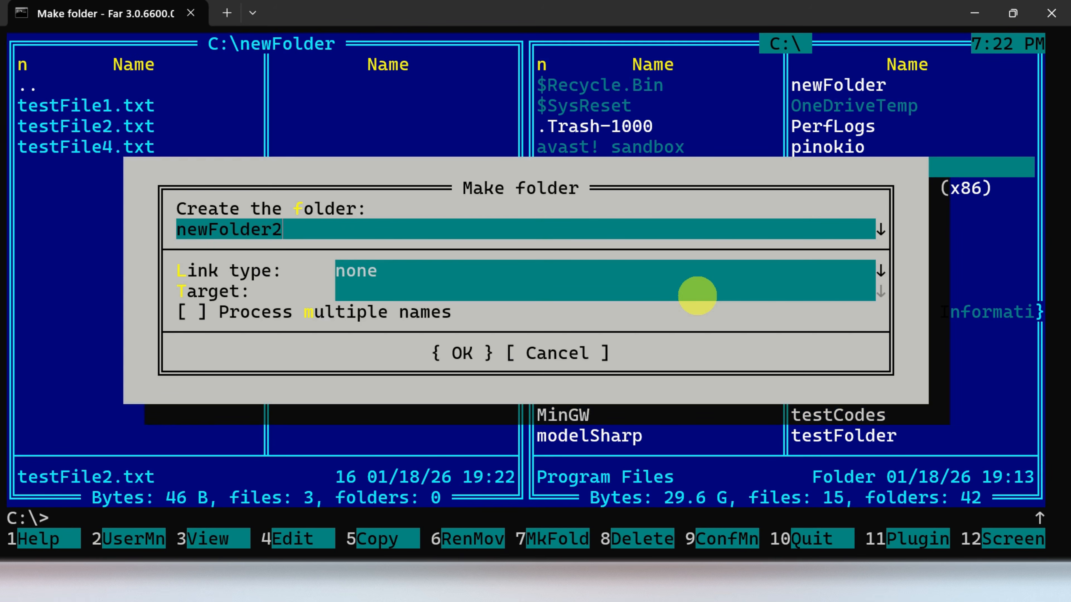
key(Return)
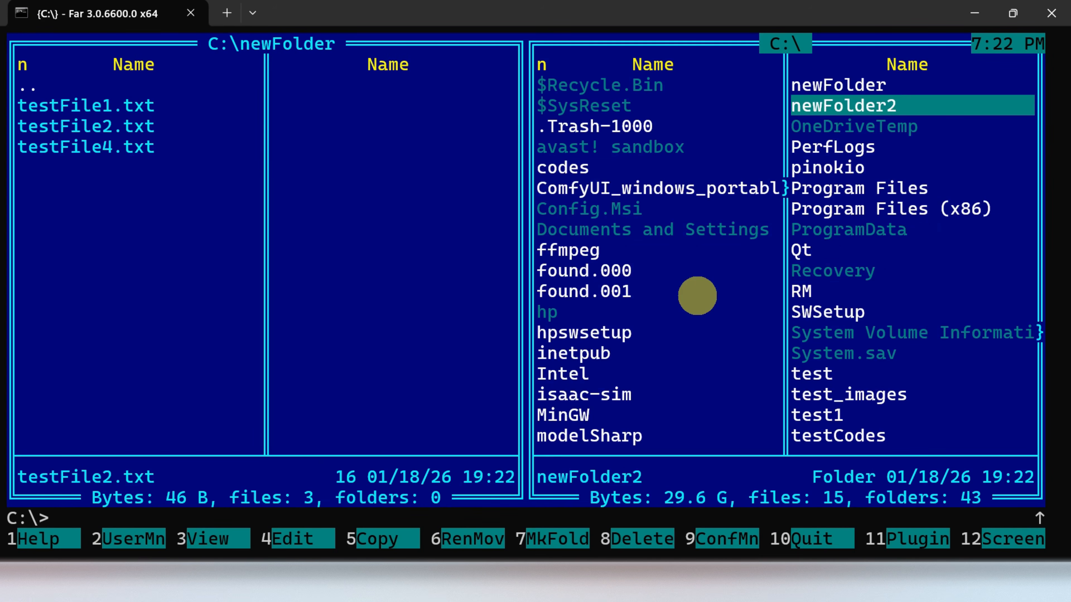
key(Up)
key(Down)
key(Down)
key(Up)
key(Return)
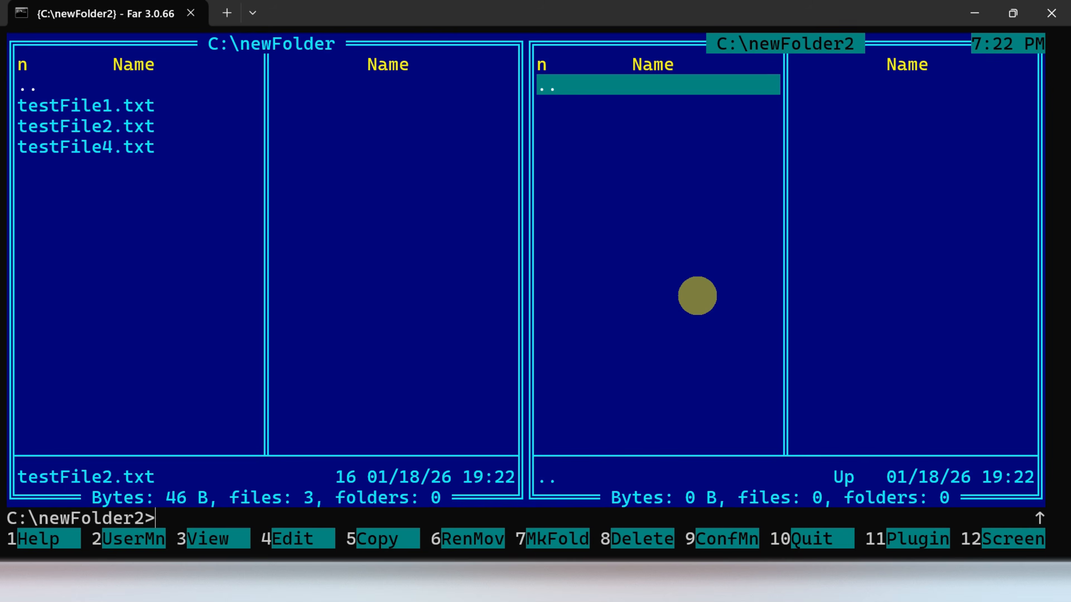
key(Tab)
key(Up)
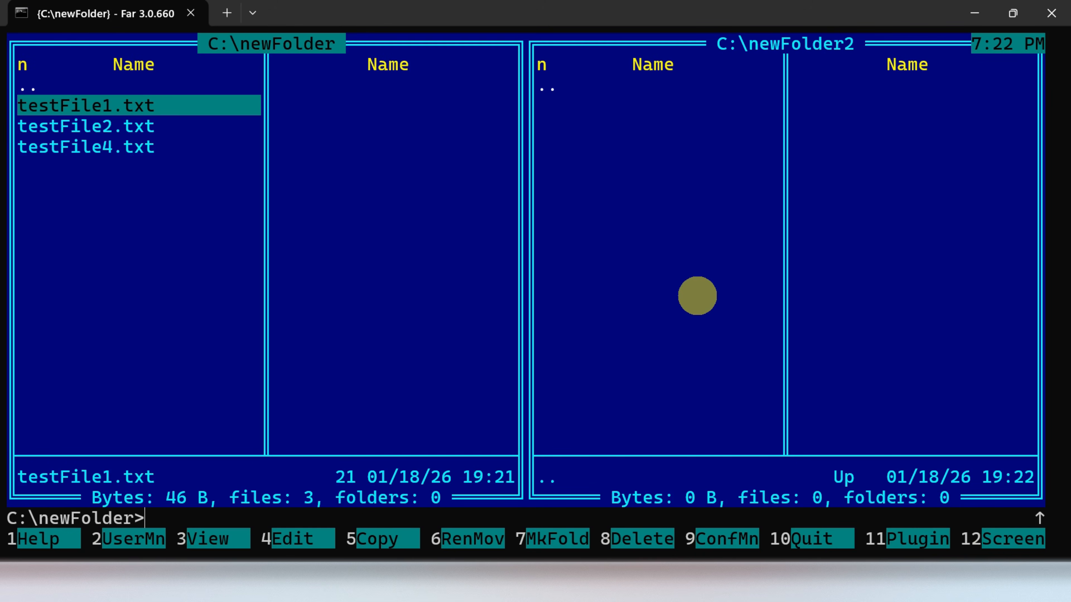
key(F5)
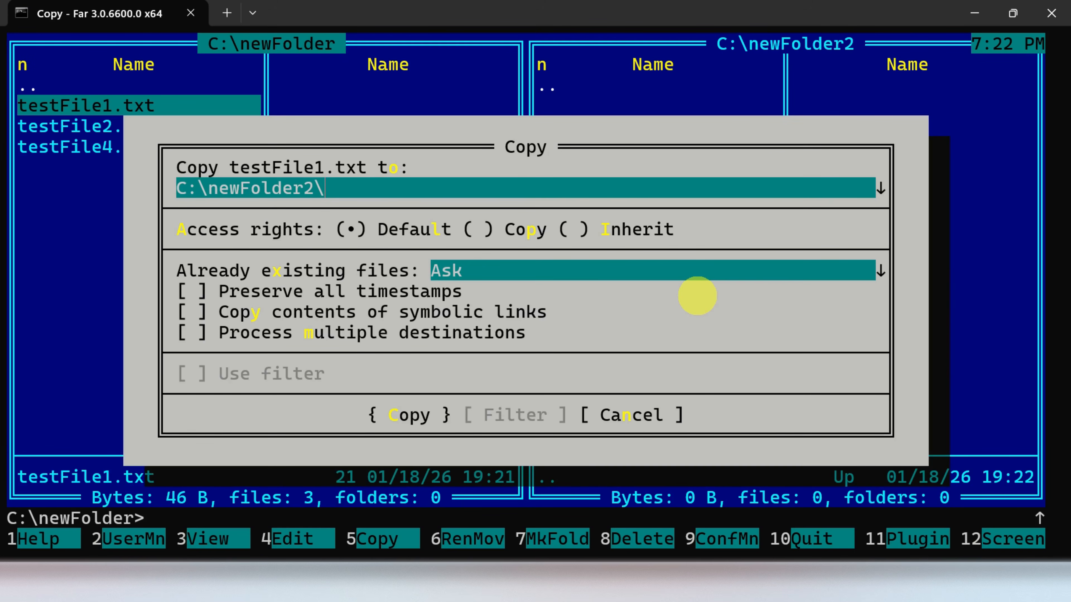
key(Escape)
click(688, 197)
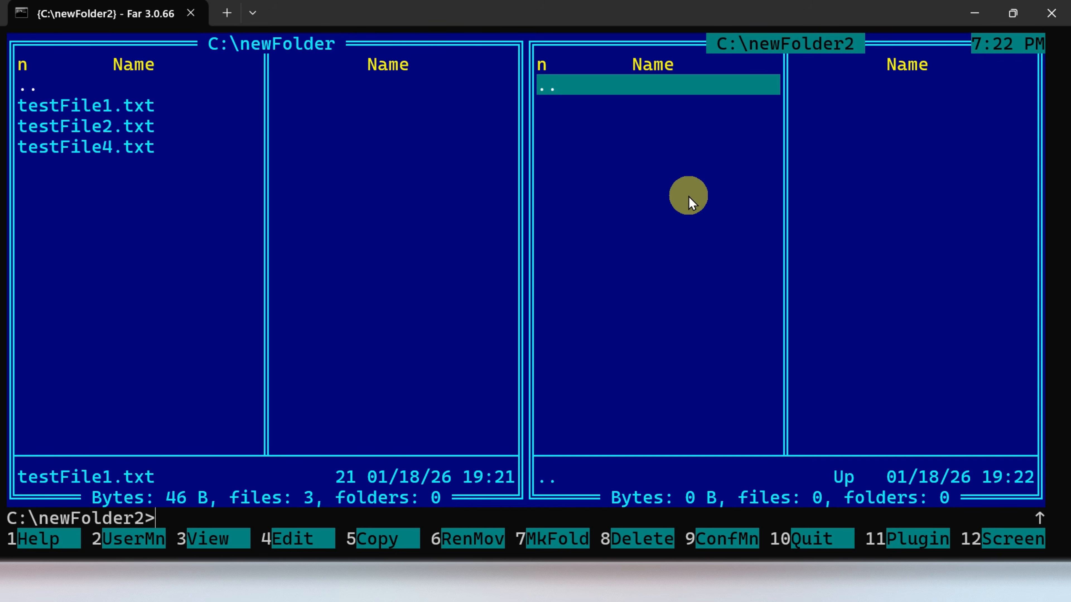
Copy testFile1.txt from C:\newFolder to C:\newFolder2 with the default copy options.
key(Tab)
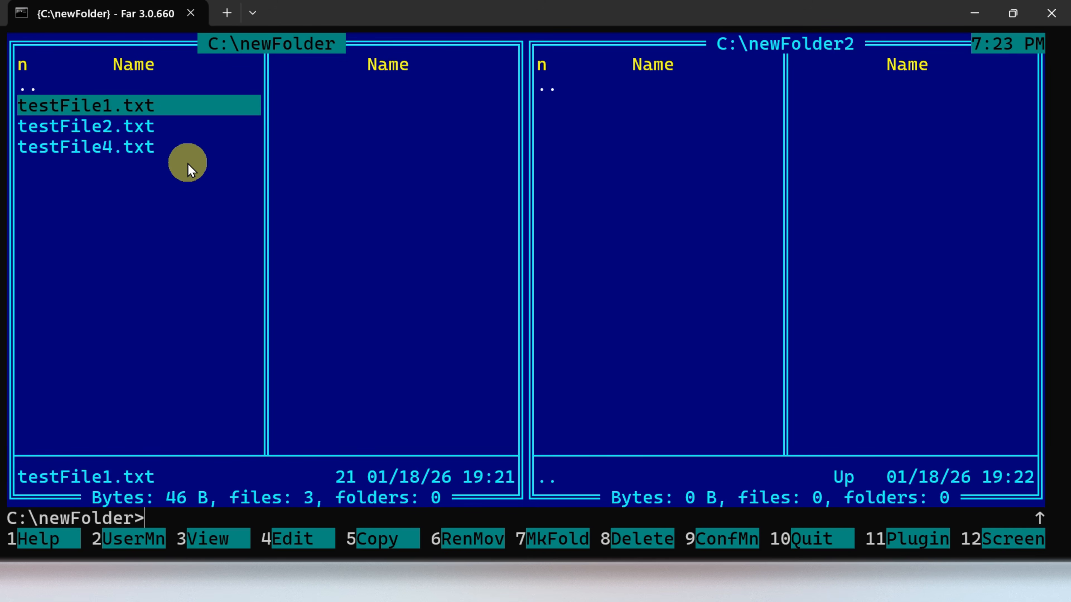
key(Down)
key(Up)
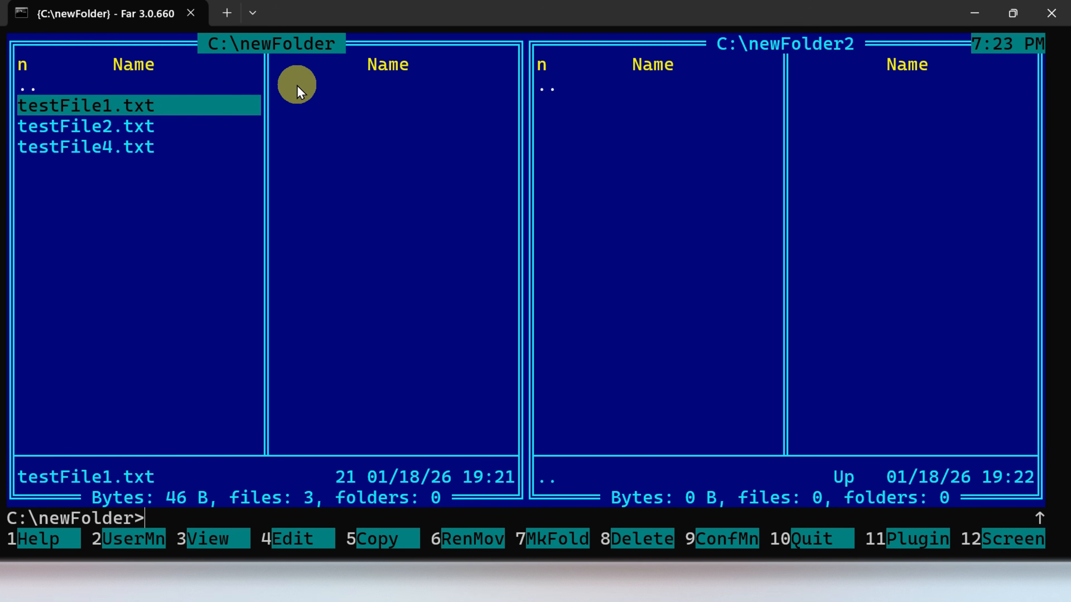
key(F5)
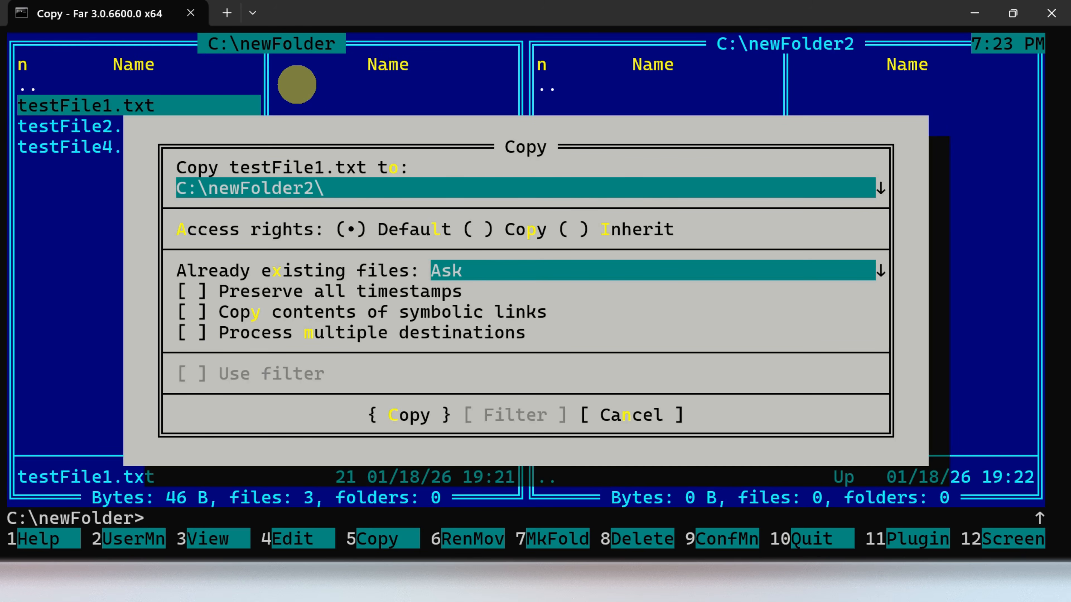
key(Return)
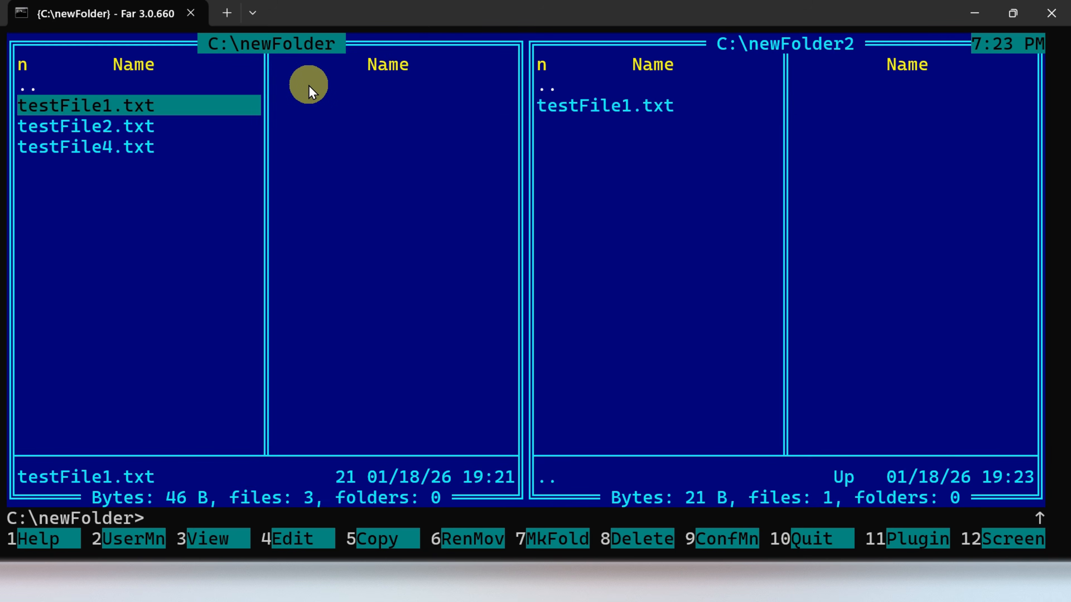
Delete the copy of testFile1.txt in C:\newFolder2 by moving it to the Recycle Bin.
click(626, 106)
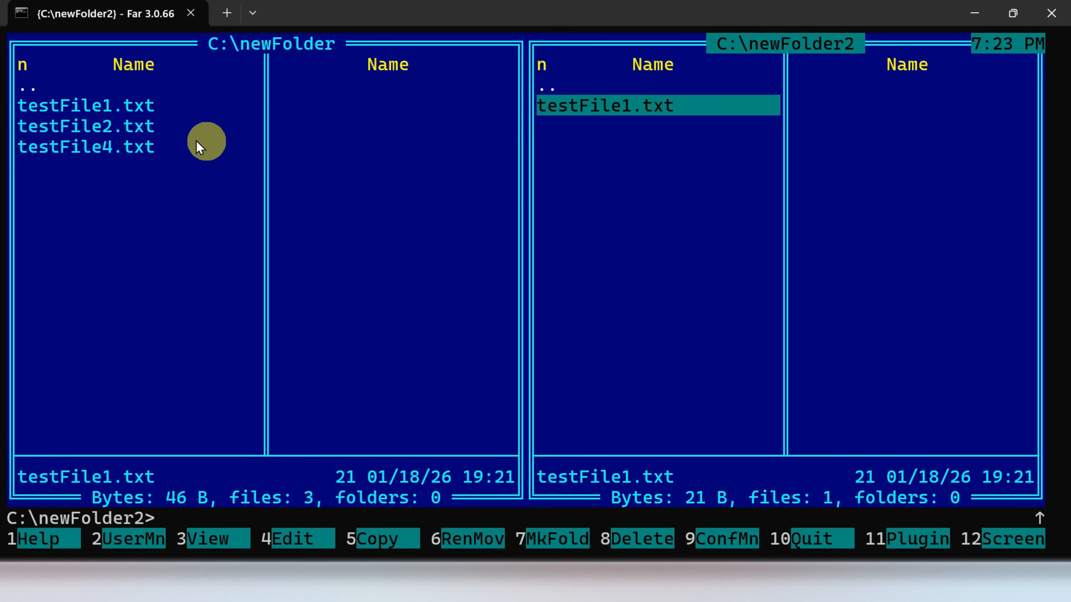
click(154, 111)
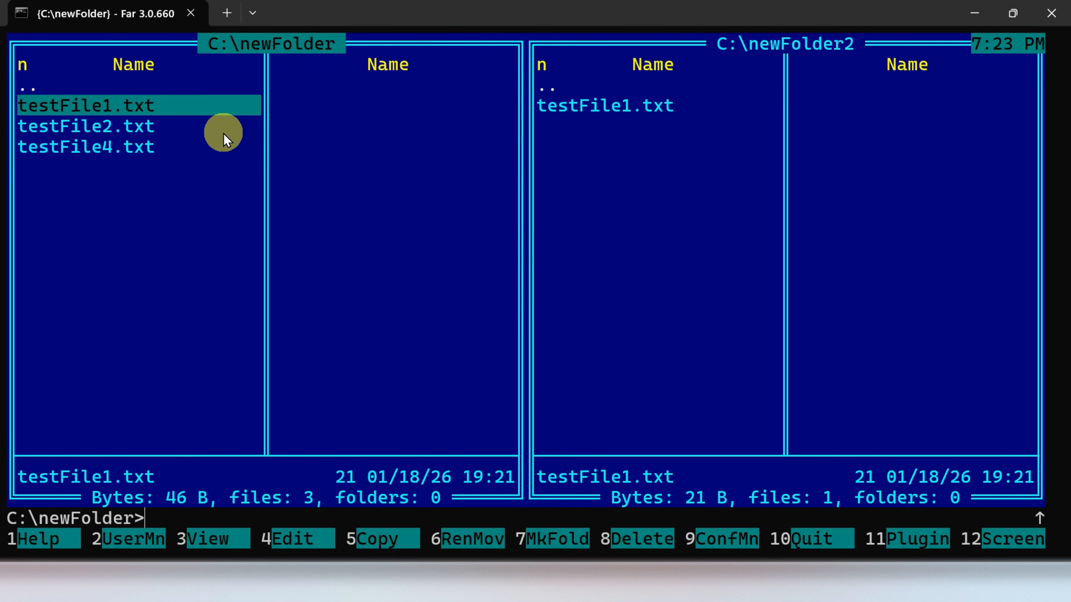
key(Down)
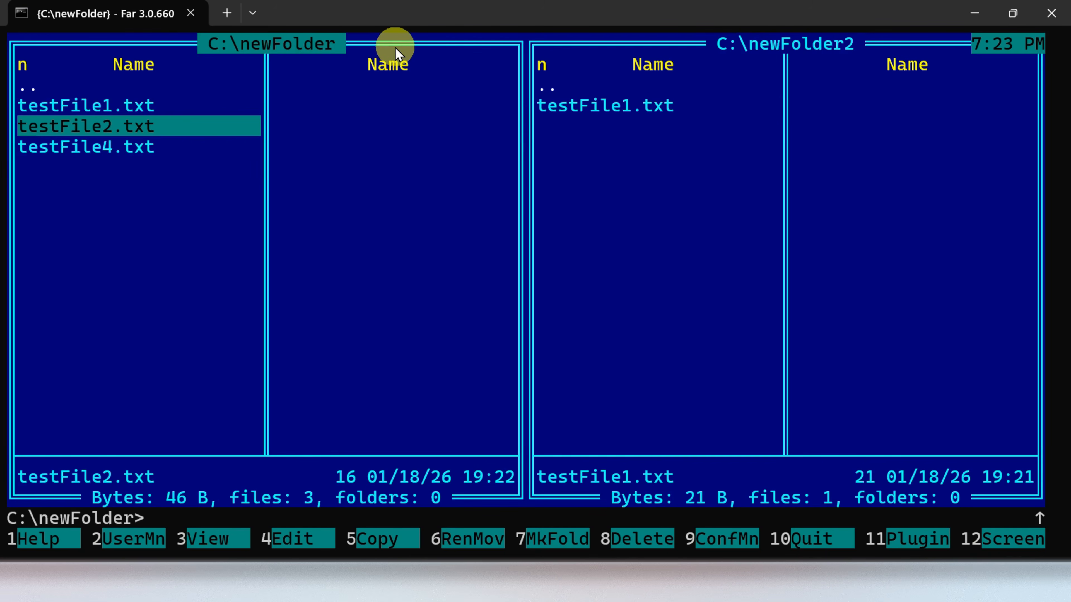
key(Tab)
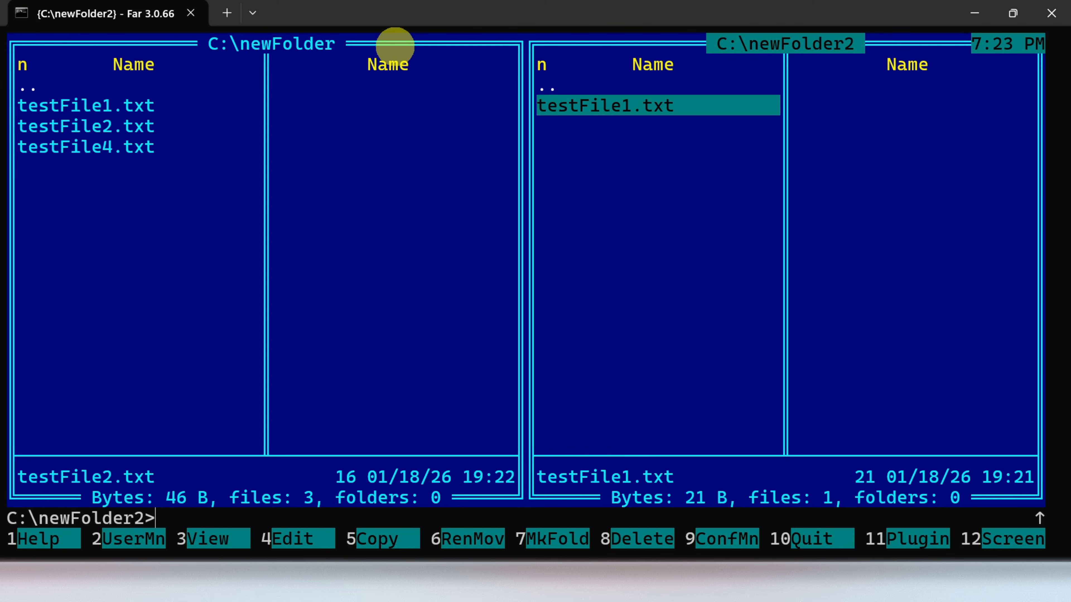
key(F8)
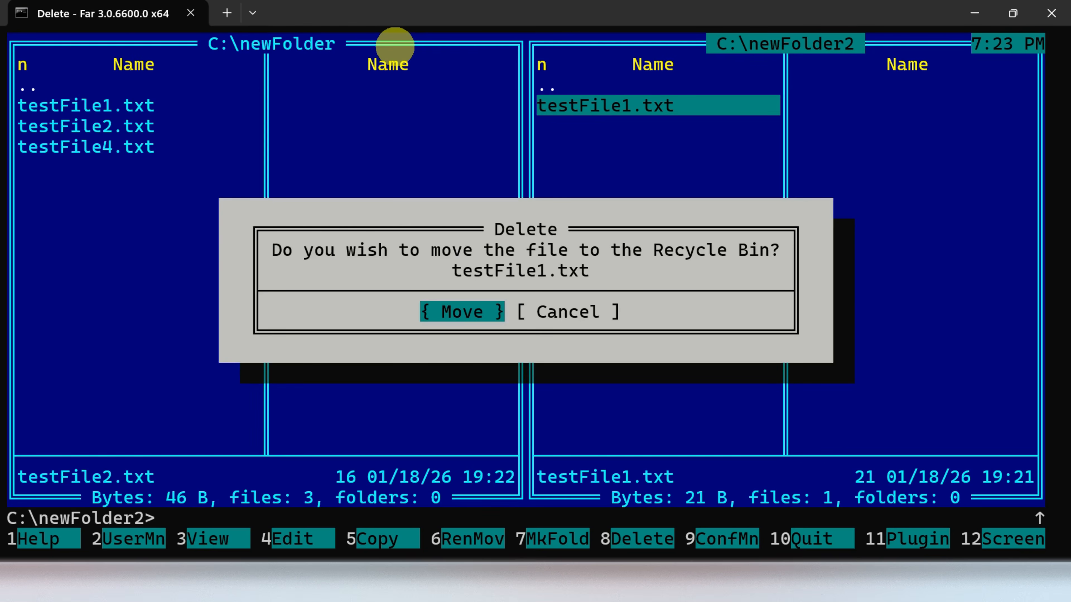
key(Return)
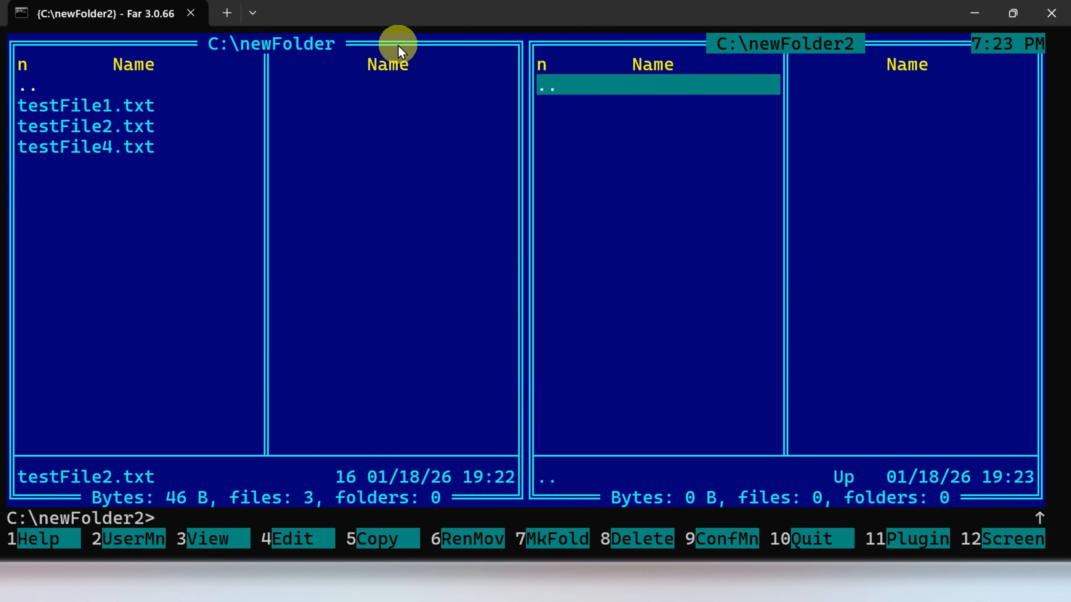
Mark testFile1.txt in C:\newFolder and clear the mark again.
key(Tab)
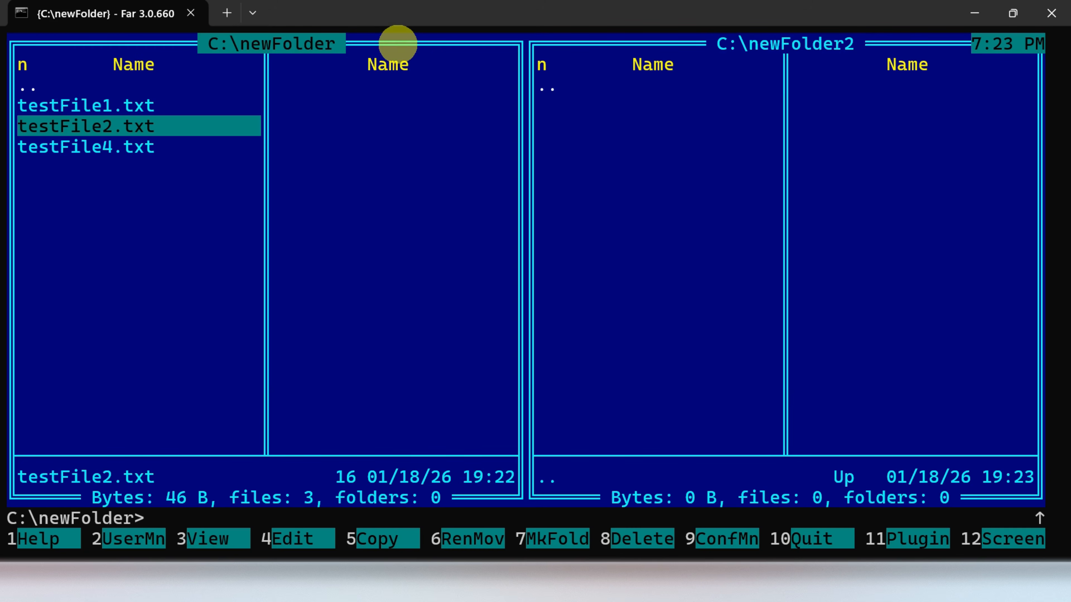
key(Up)
key(Down)
key(Up)
key(shift+Down)
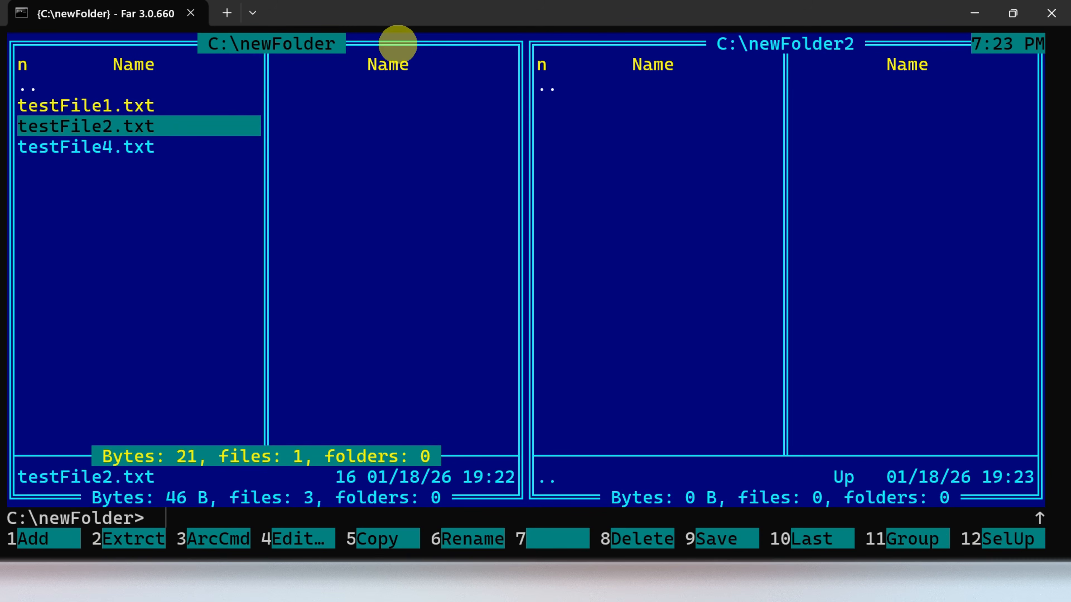
key(Up)
key(Down)
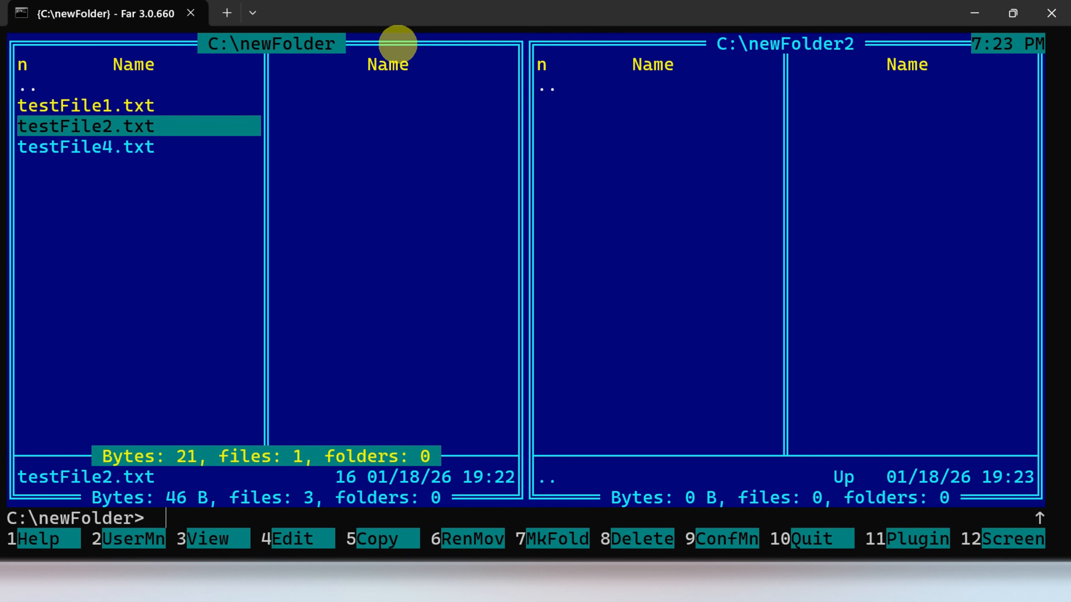
key(Up)
key(Down)
key(Up)
key(shift)
key(shift+Down)
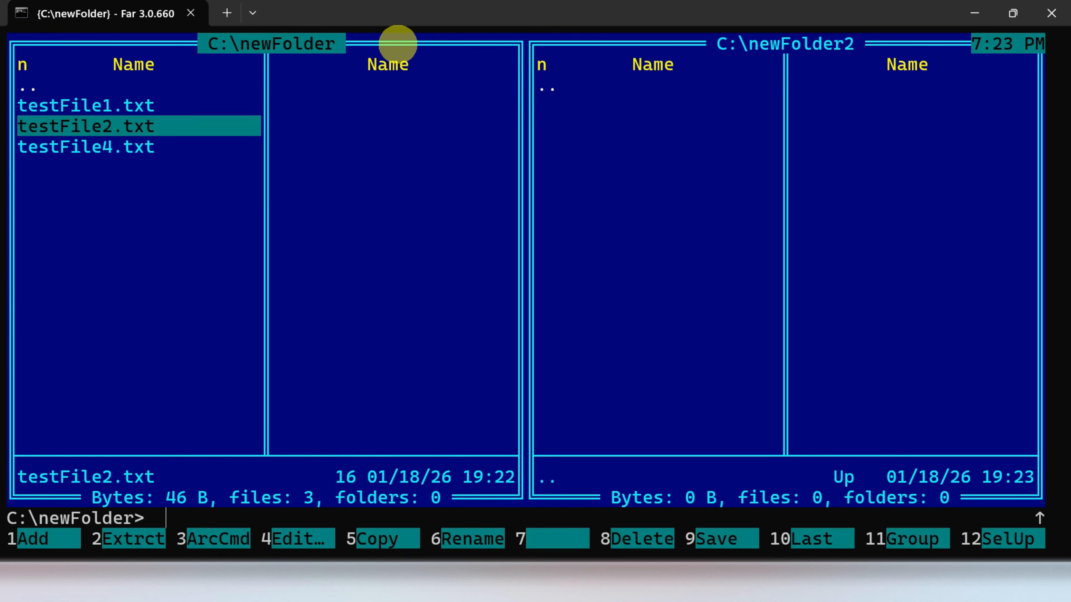
Mark testFile1.txt, testFile2.txt and testFile4.txt in C:\newFolder and copy them to C:\newFolder2.
key(Down)
key(Up)
key(Up)
key(shift)
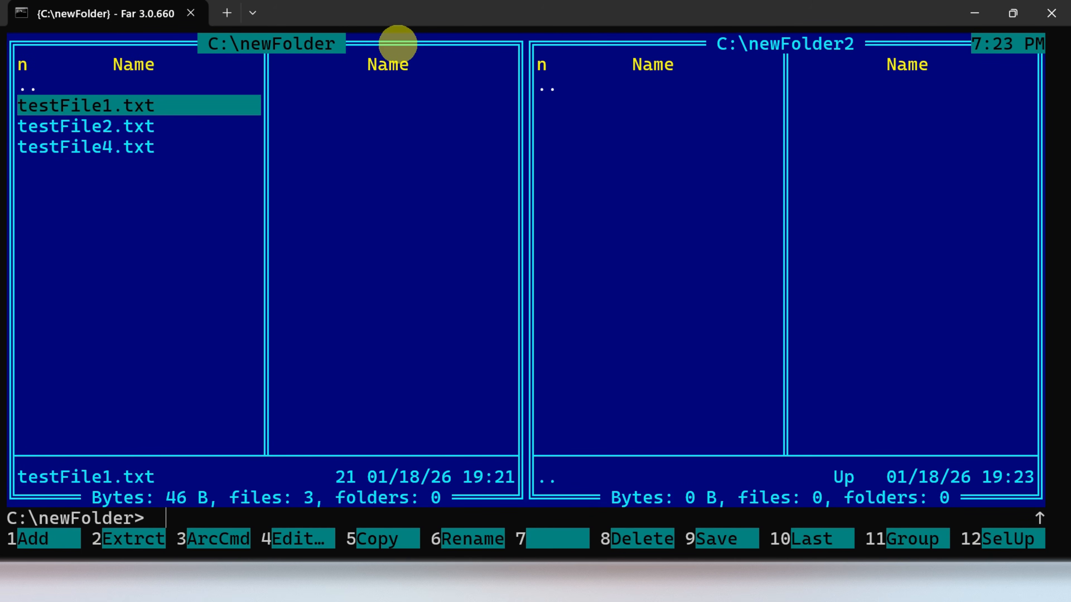
key(shift+Down)
key(shift+Down)
key(shift+Down)
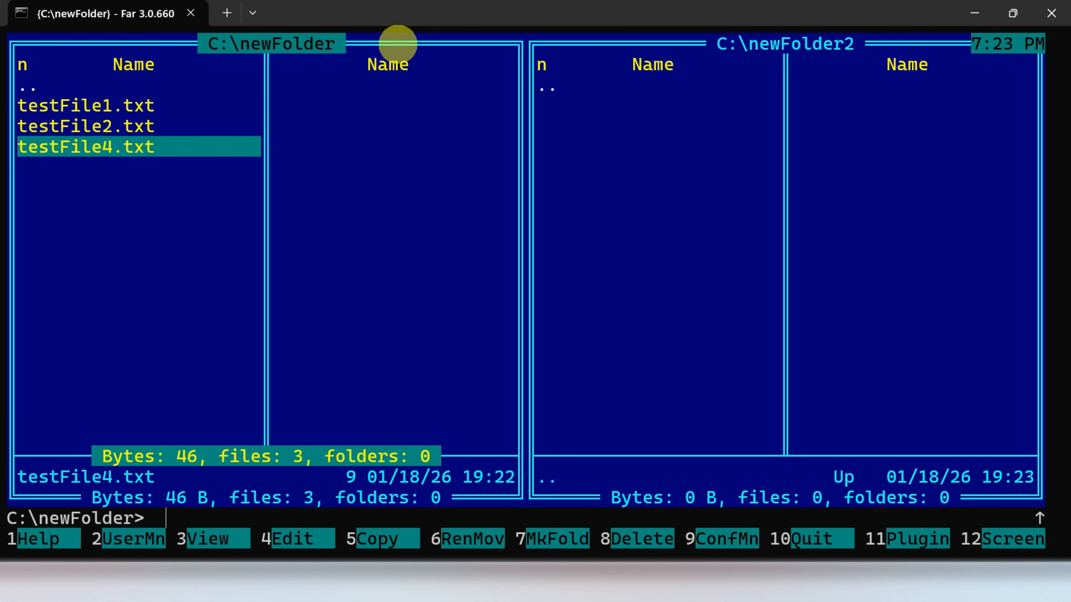
key(F5)
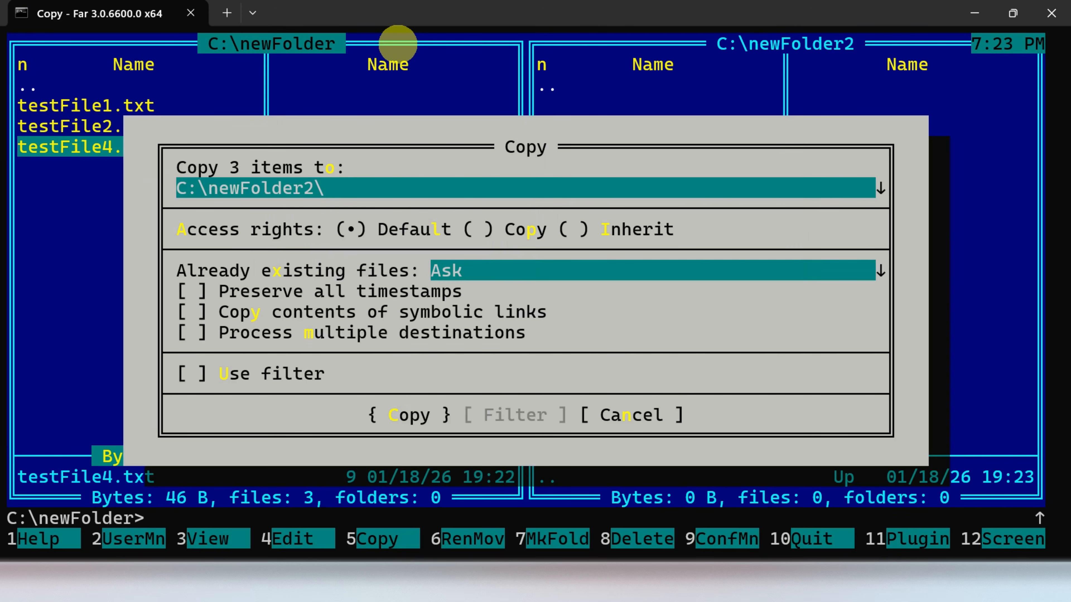
key(Return)
click(502, 42)
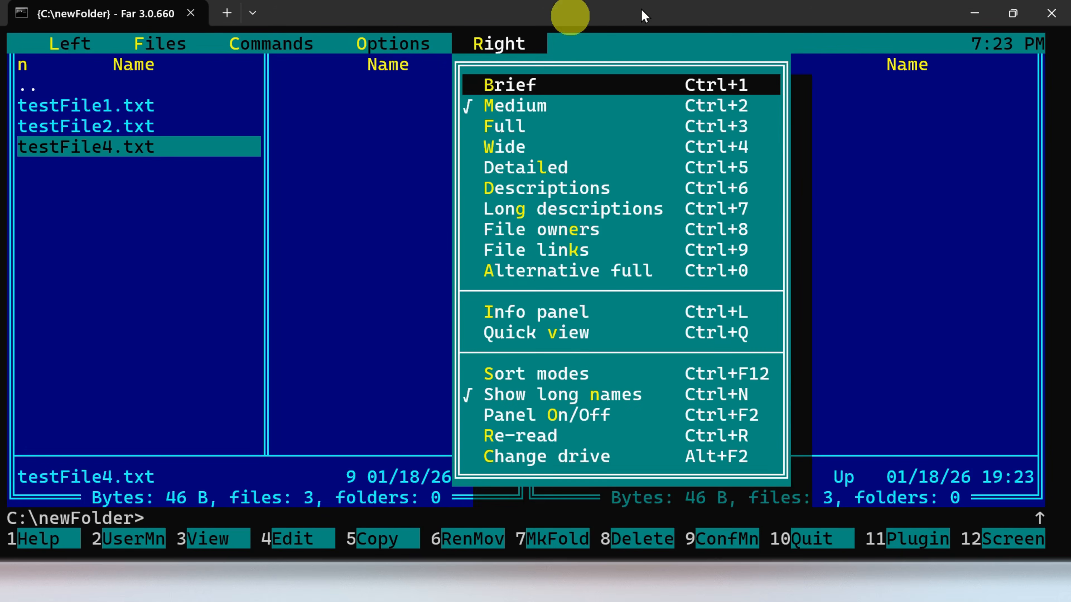
click(829, 184)
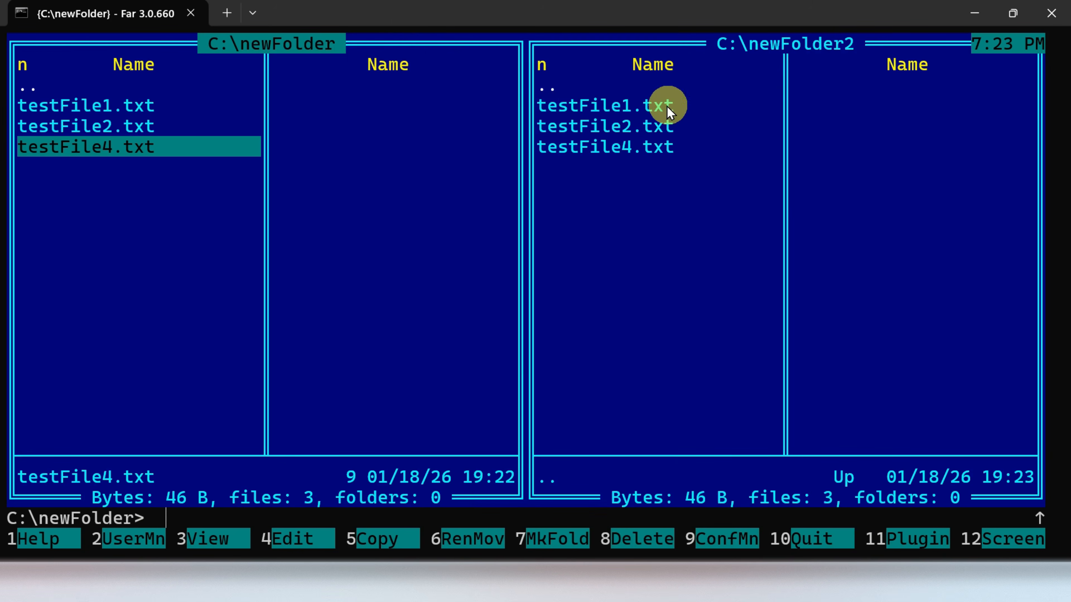
Mark testFile1.txt, testFile2.txt and testFile4.txt in C:\newFolder2.
click(619, 107)
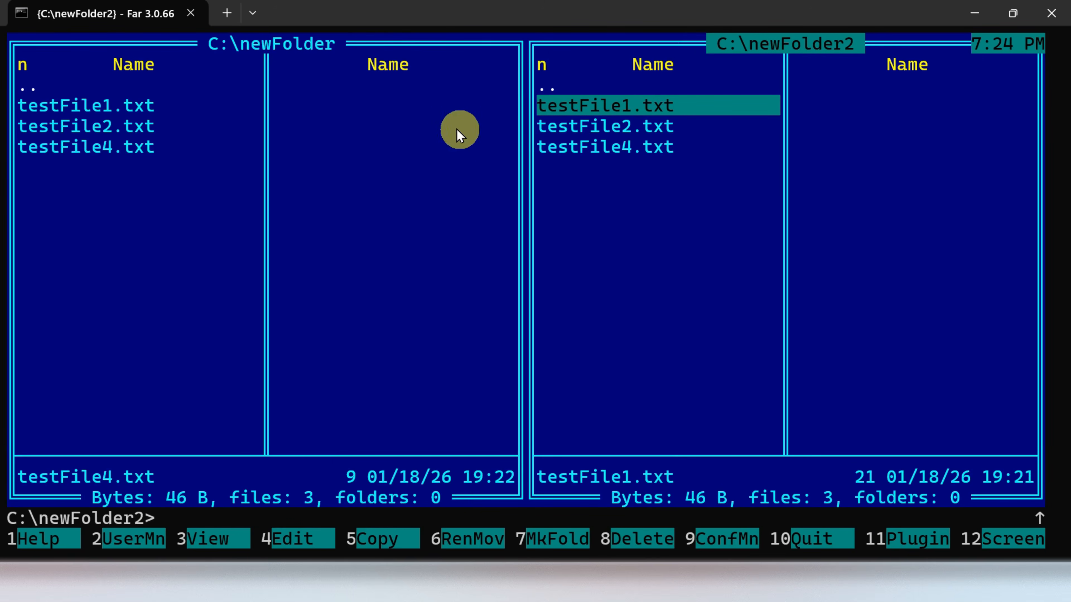
click(692, 166)
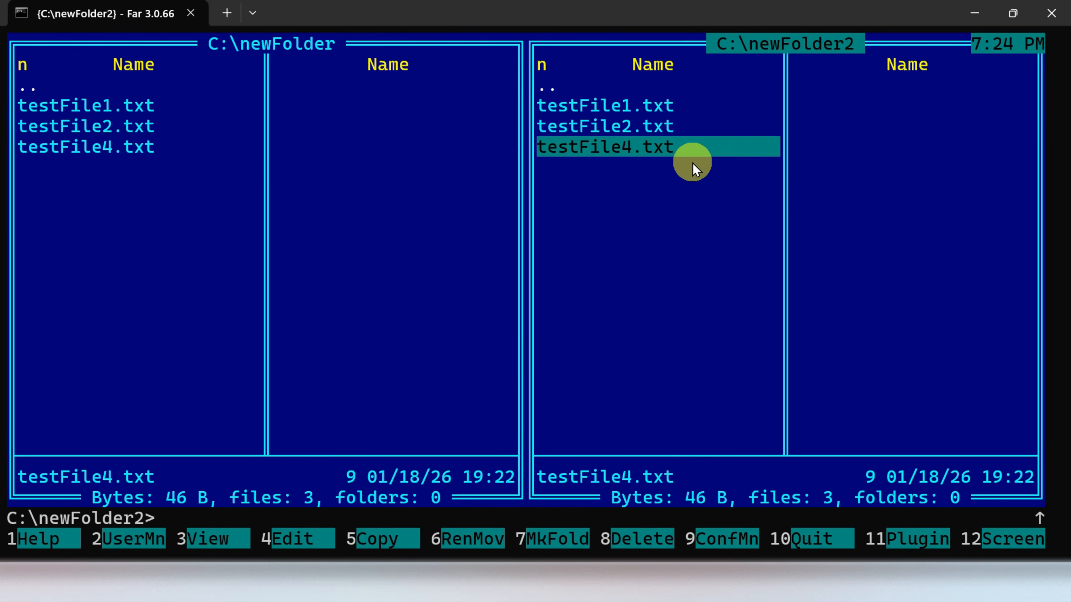
key(Up)
key(Up)
key(shift+Down)
key(shift+Down)
key(shift+Down)
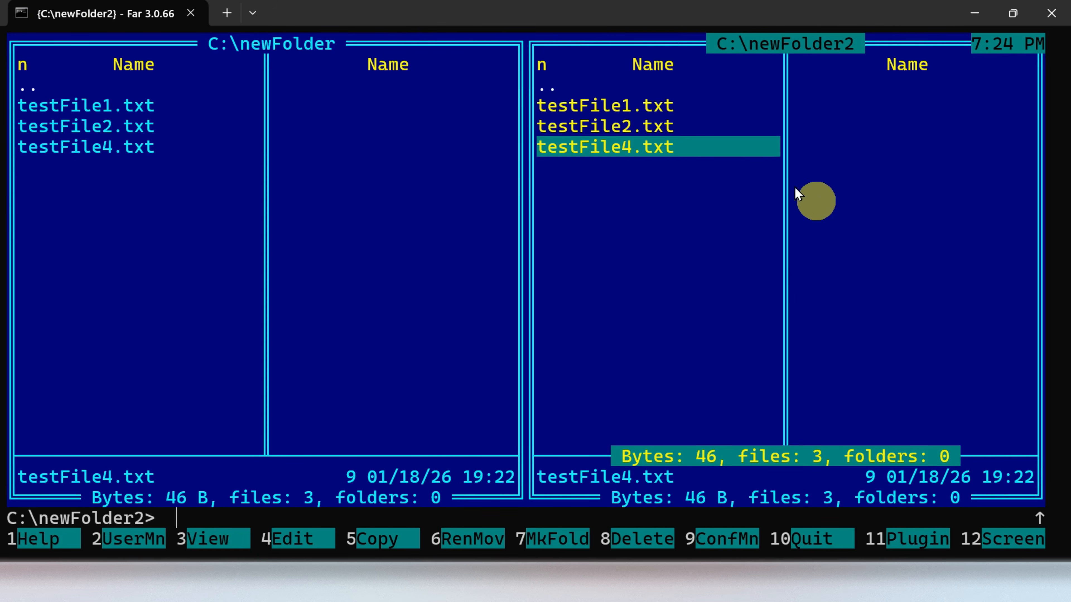
Unmark all three text files in C:\newFolder2 and return to testFile1.txt.
key(Up)
key(Up)
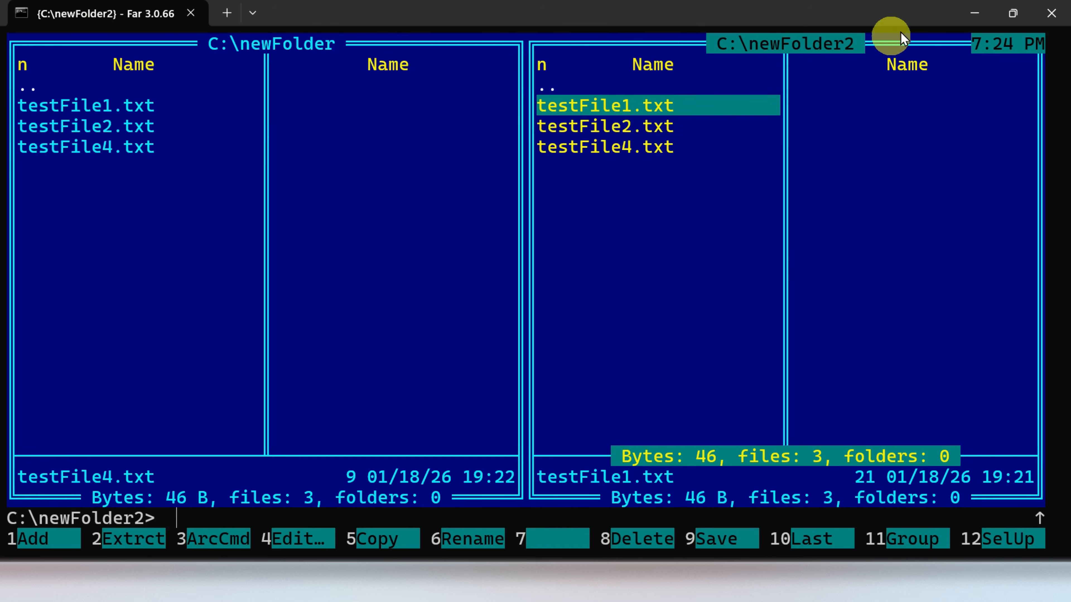
key(shift+Down)
key(shift+Down)
key(shift+Down)
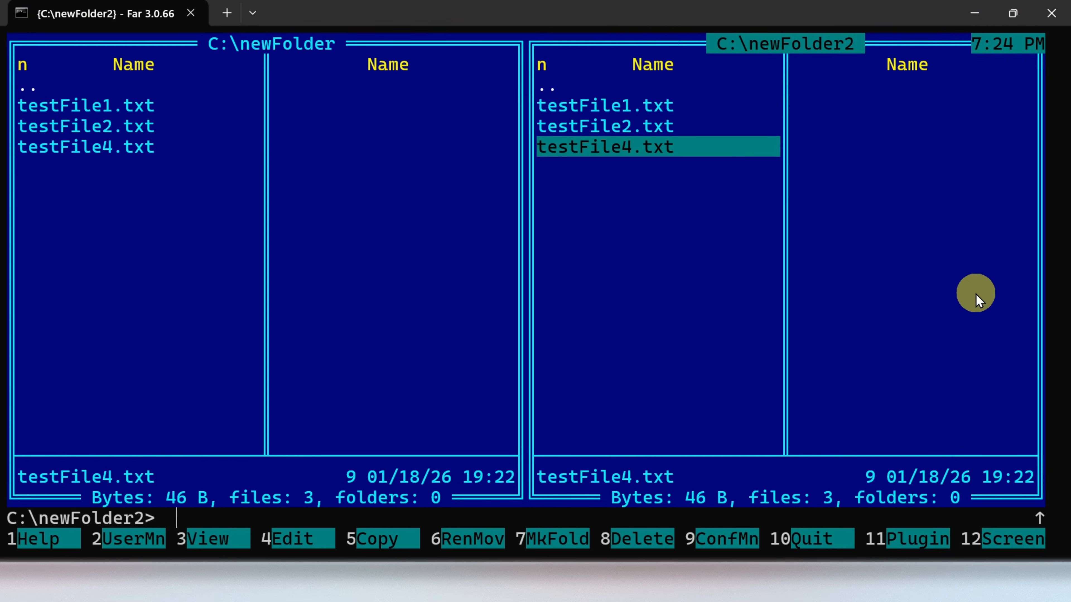
key(Up)
key(Up)
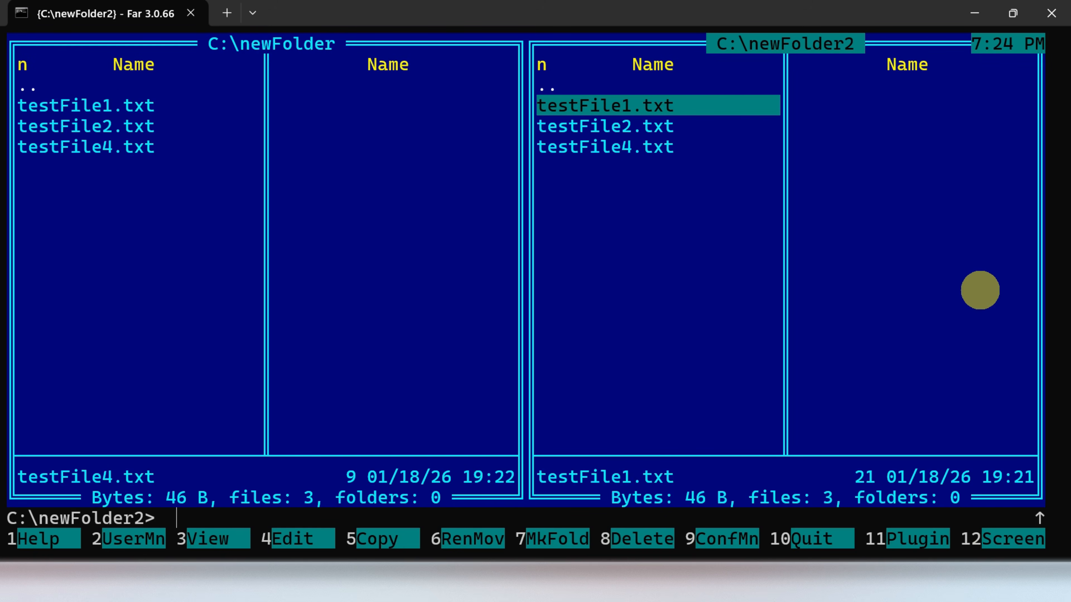
Mark testFile1.txt, testFile2.txt and testFile4.txt in C:\newFolder2 and move them to the Recycle Bin.
key(shift)
key(shift+Down)
key(shift+Down)
key(shift+Down)
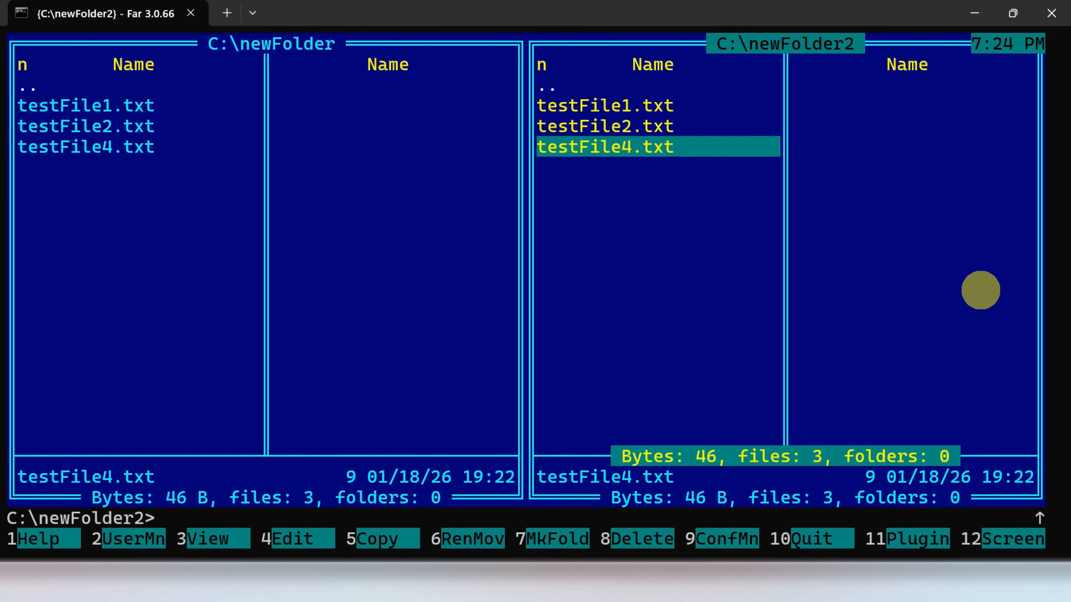
key(F8)
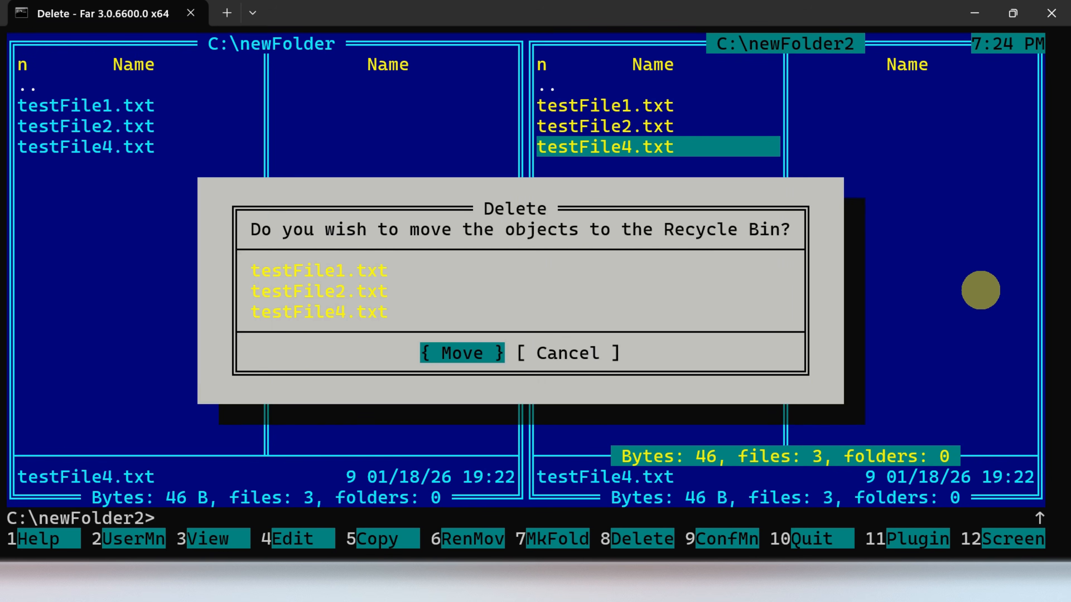
key(Return)
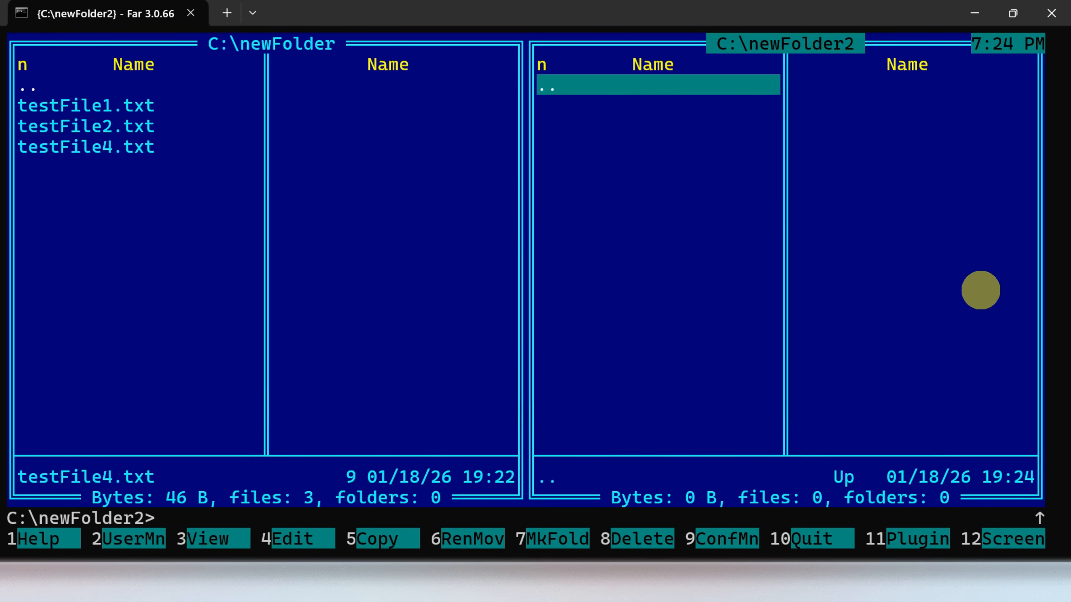
Mark the three text files in C:\newFolder and send them to a Compressed (zipped) folder.
click(164, 277)
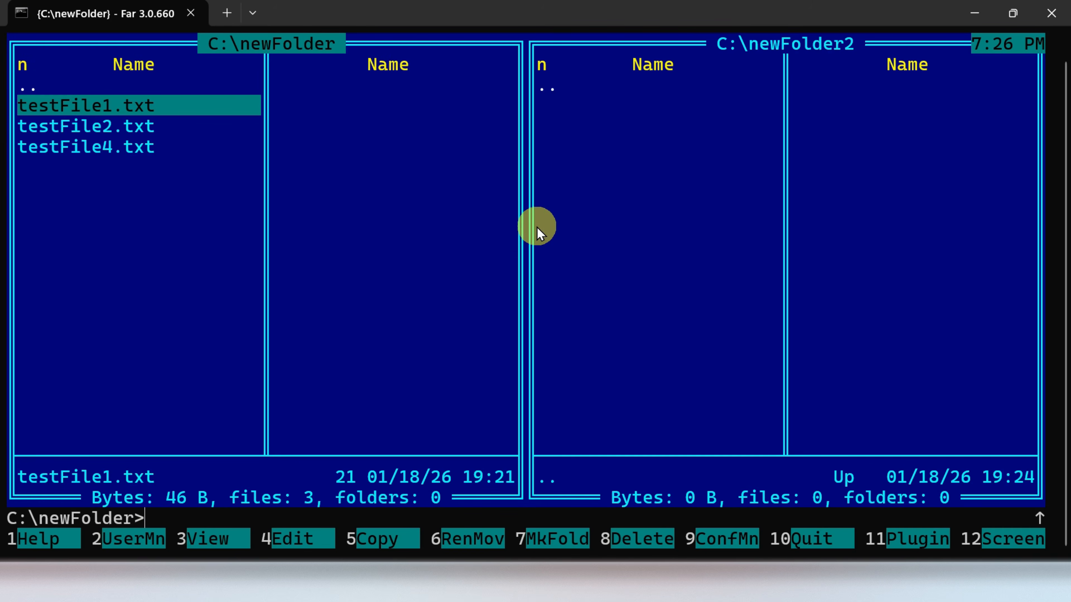
key(Up)
key(Down)
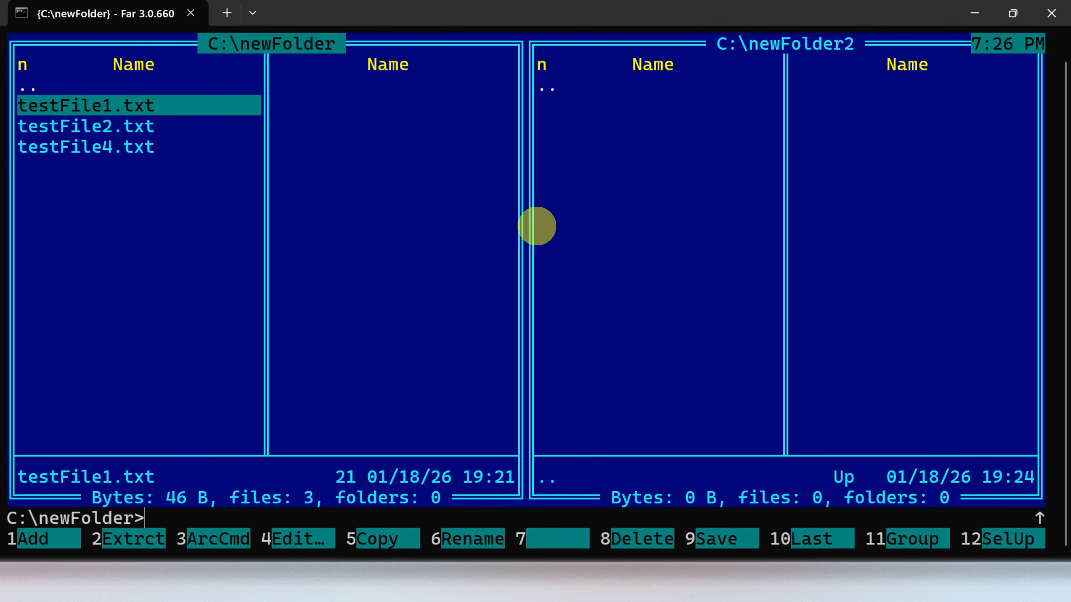
key(shift+Down)
key(shift+Down)
key(shift+Down)
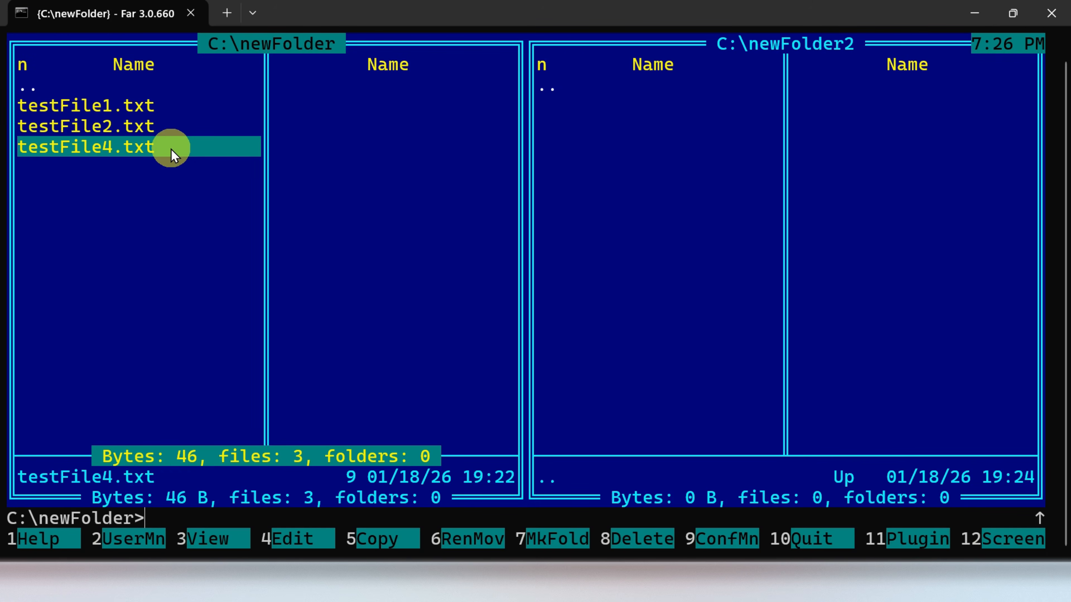
right_click(138, 123)
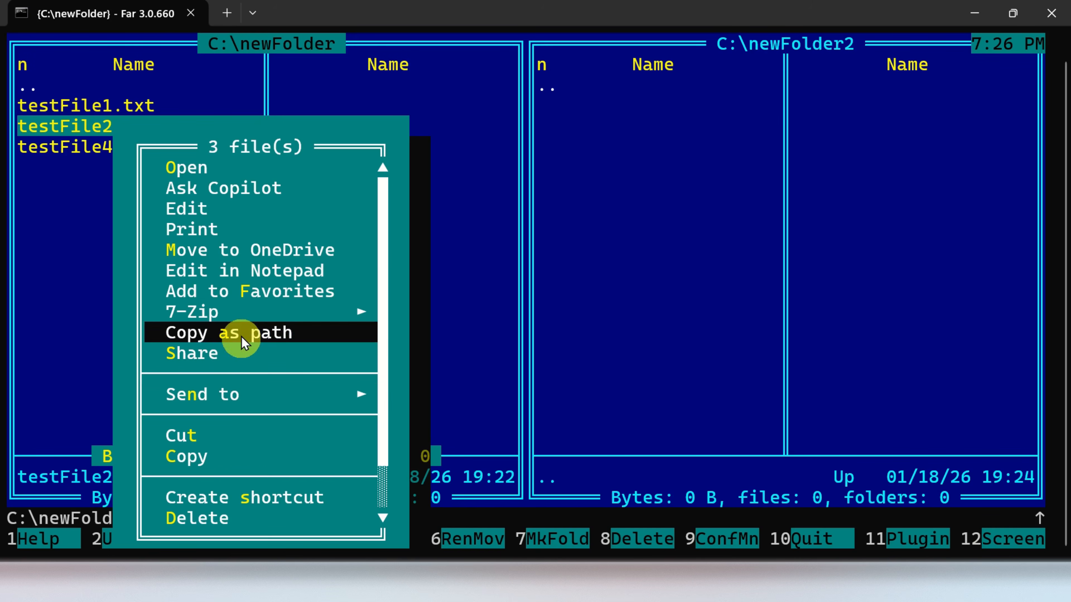
click(232, 397)
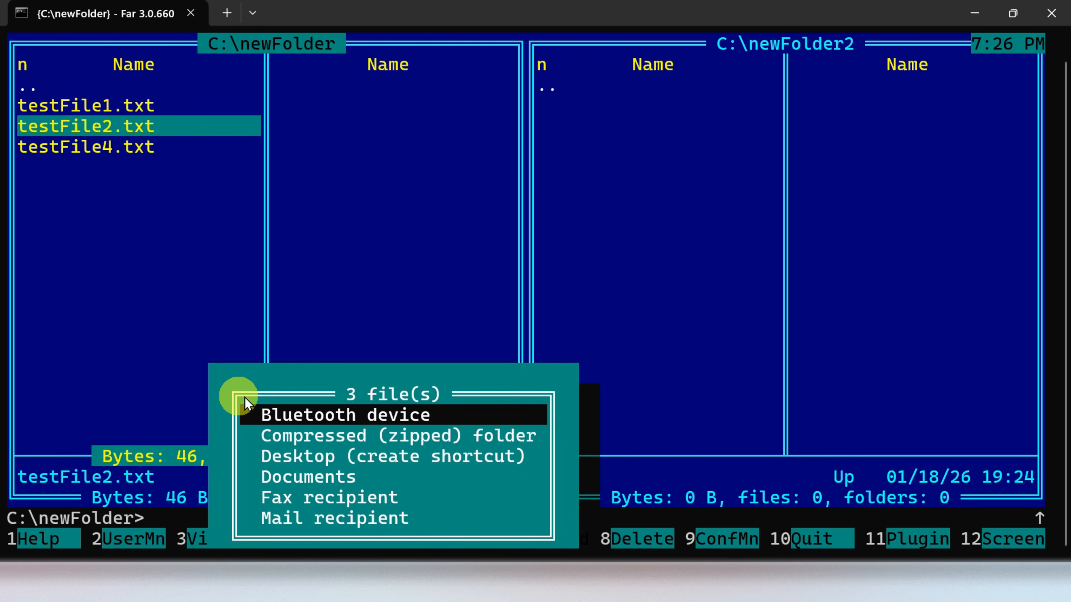
click(349, 431)
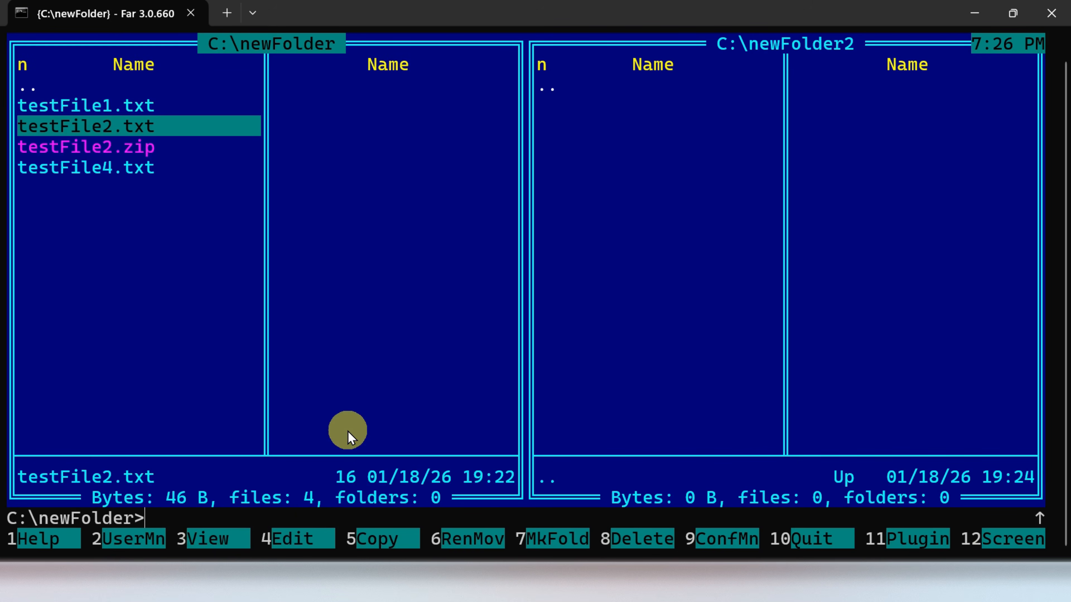
Open the testFile2.zip archive in C:\newFolder to browse its contents.
click(142, 147)
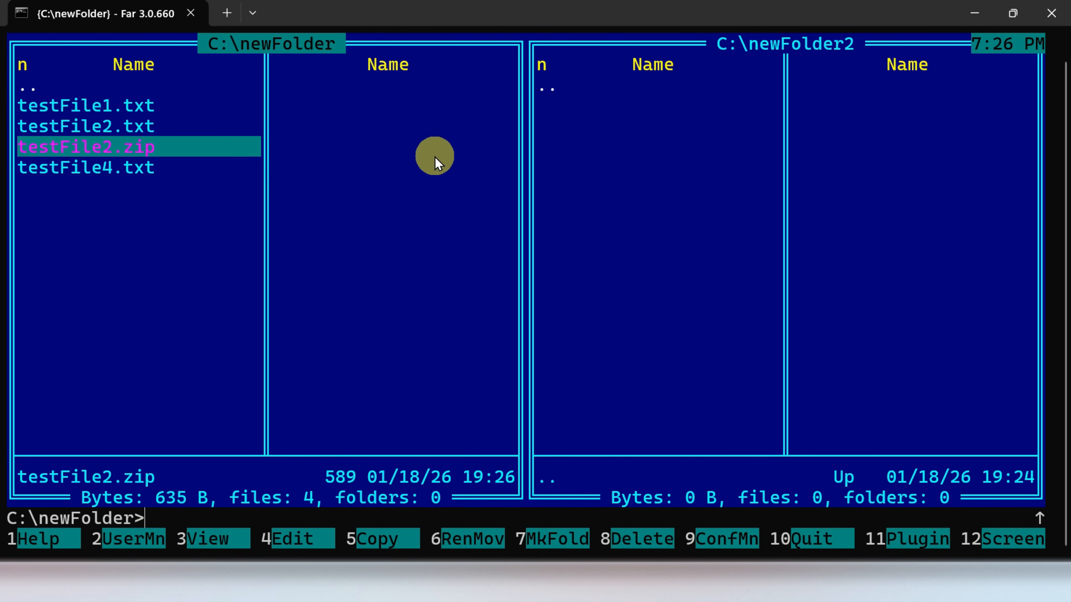
key(Up)
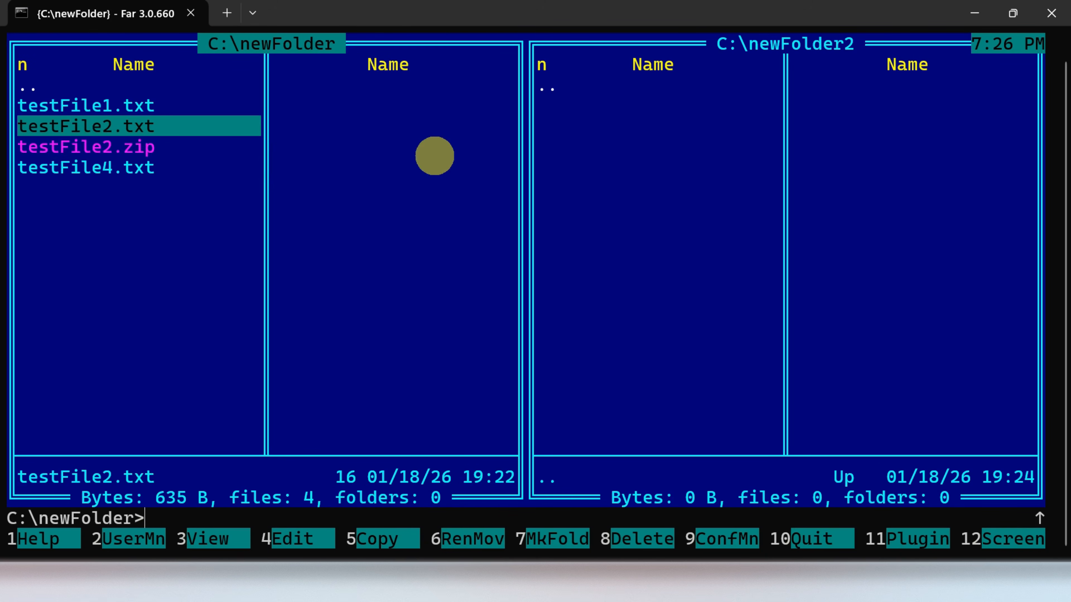
key(Down)
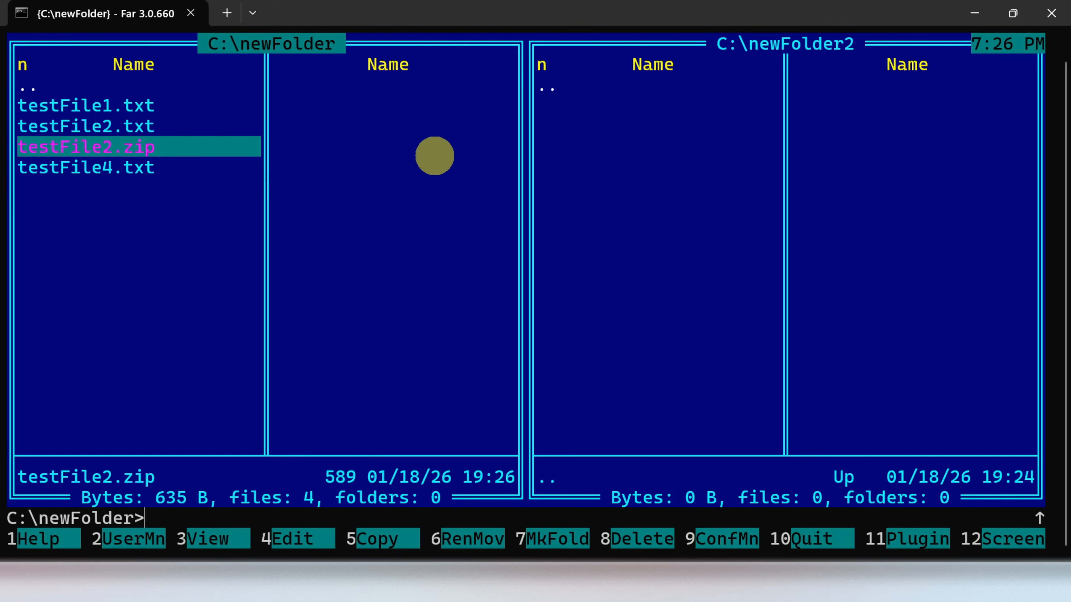
key(Return)
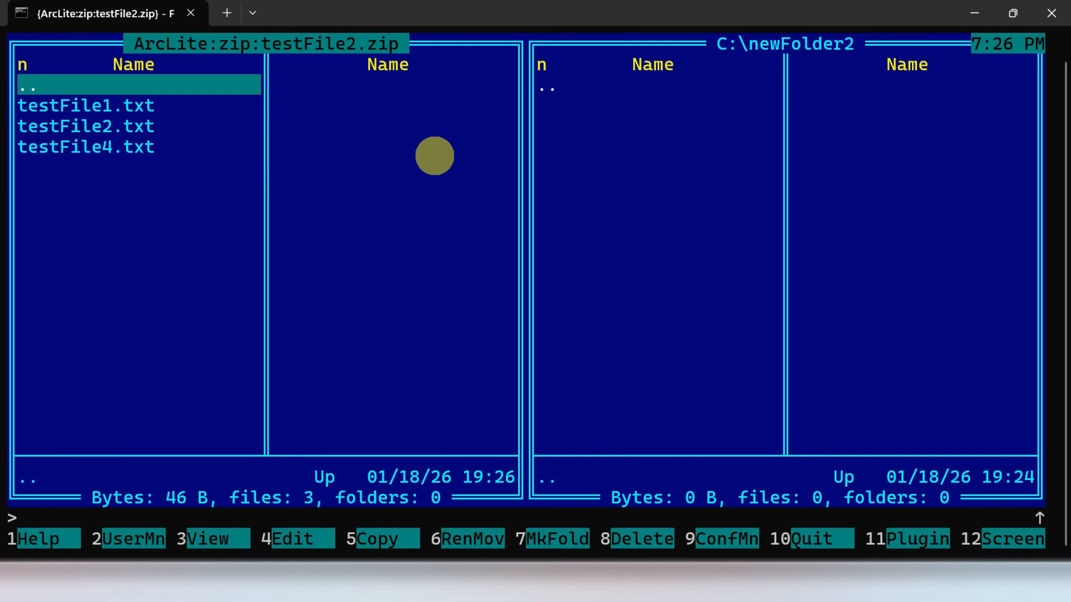
Mark testFile1.txt, testFile2.txt and testFile4.txt inside testFile2.zip and extract them to C:\newFolder2 with the default settings.
key(Down)
key(Down)
key(Up)
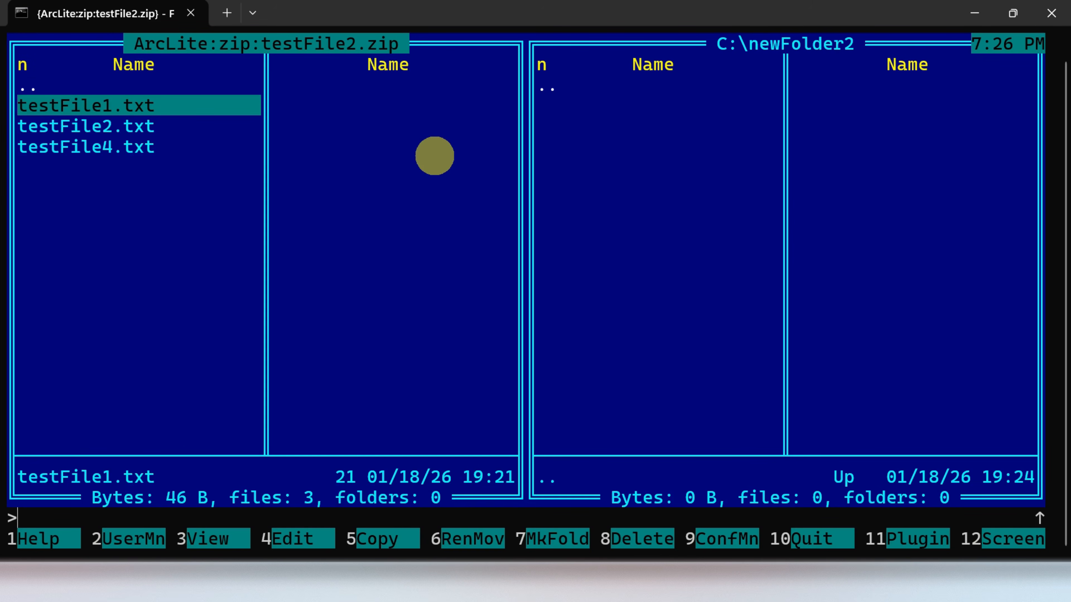
key(shift+Down)
key(shift+Down)
key(shift+Down)
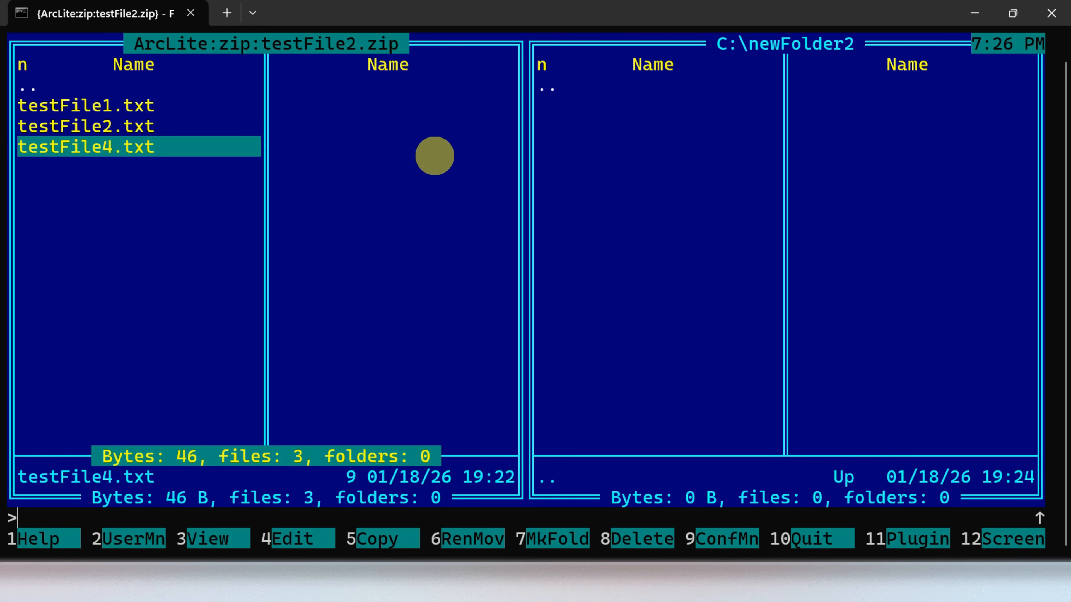
key(F5)
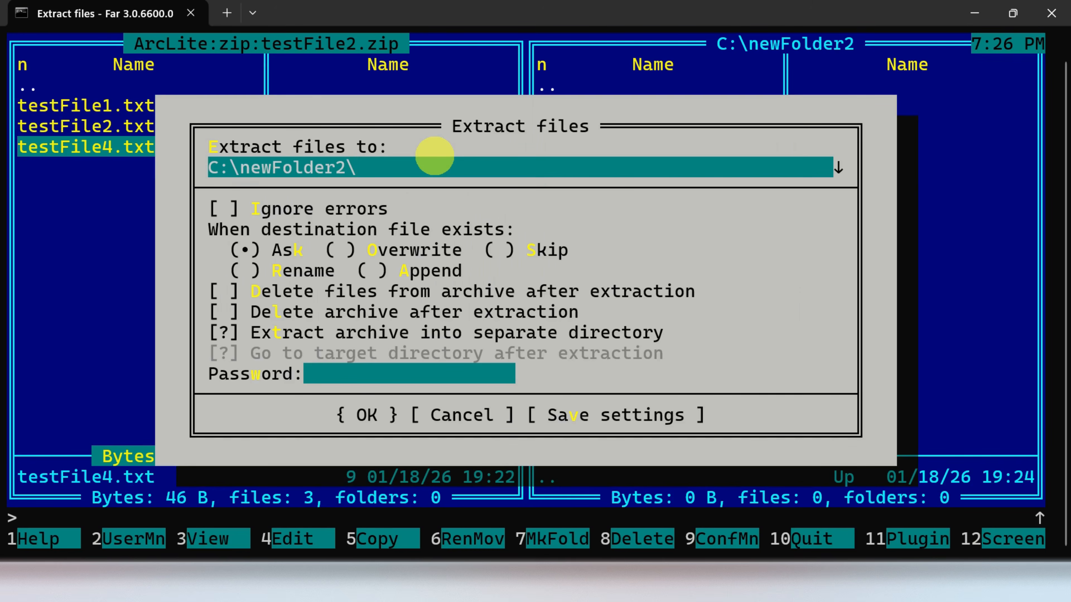
key(Return)
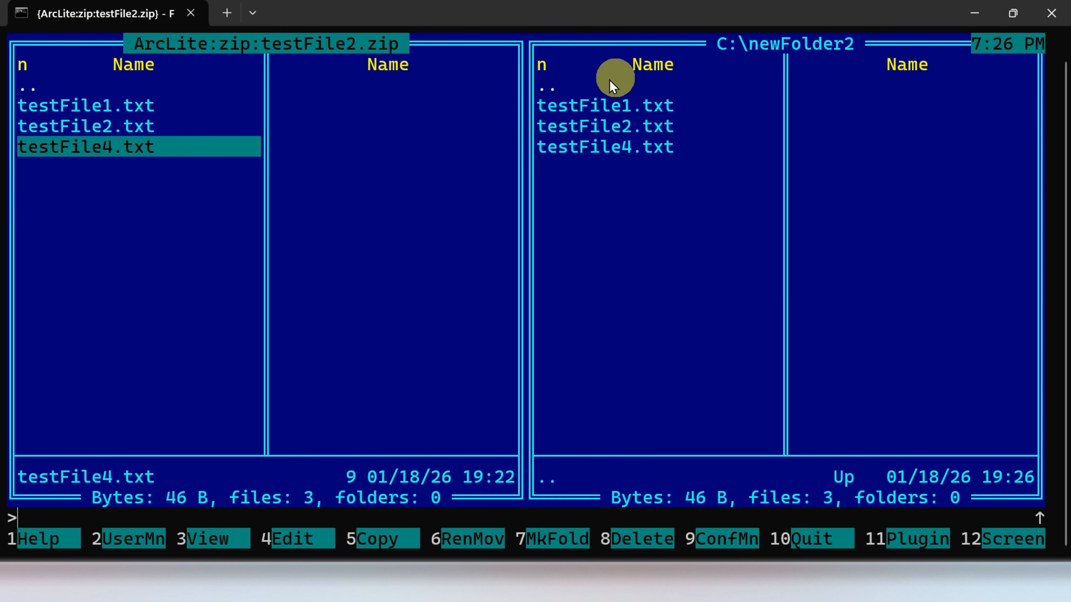
Mark the three extracted text files in C:\newFolder2 and delete them to the Recycle Bin.
click(581, 90)
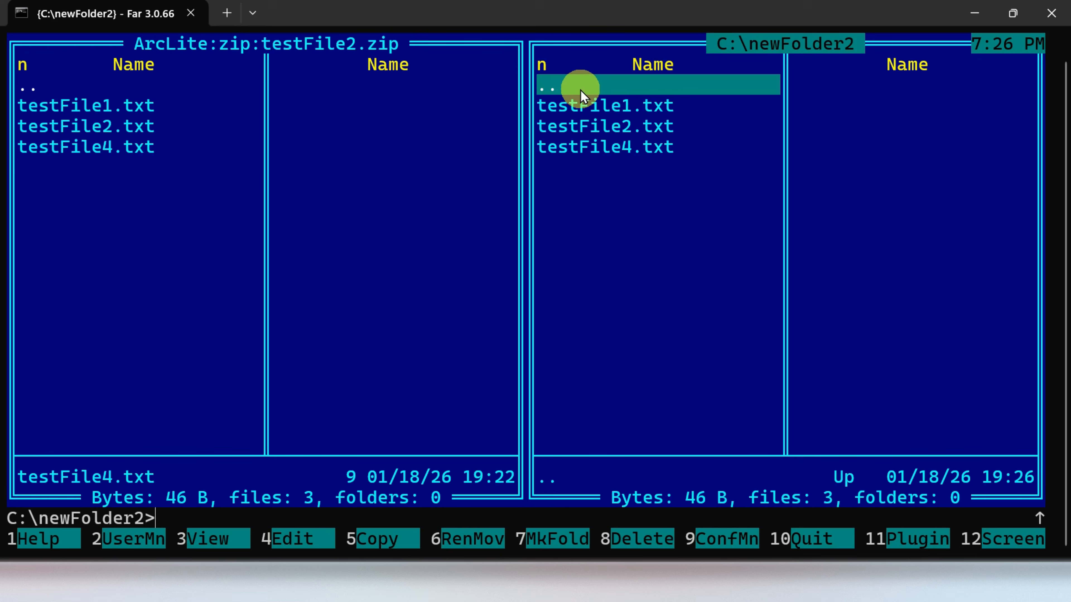
click(593, 105)
key(shift+Down)
key(shift+Down)
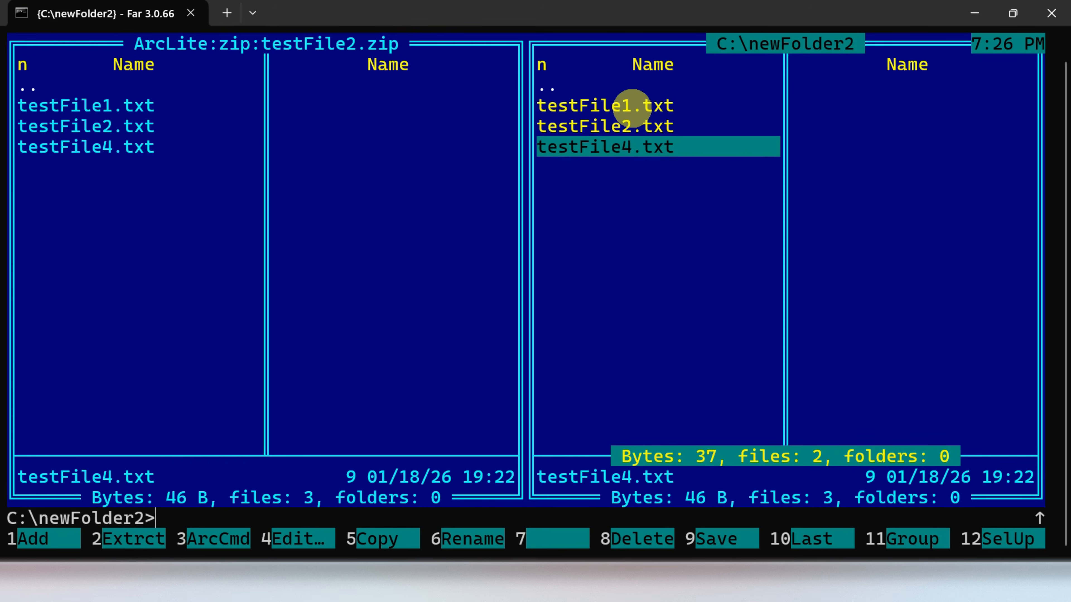
key(shift+Down)
key(F8)
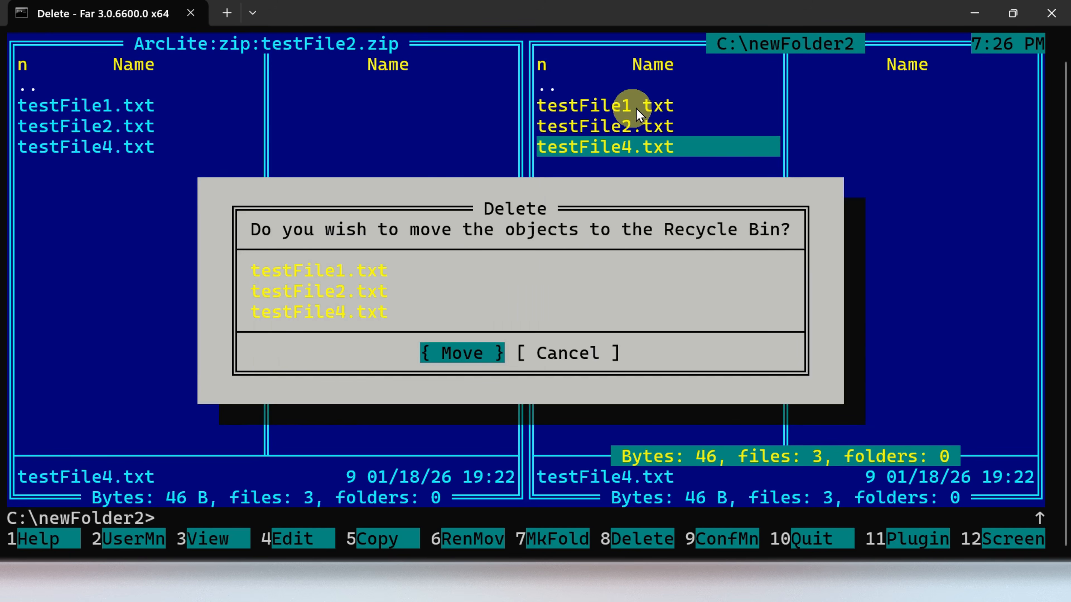
click(477, 353)
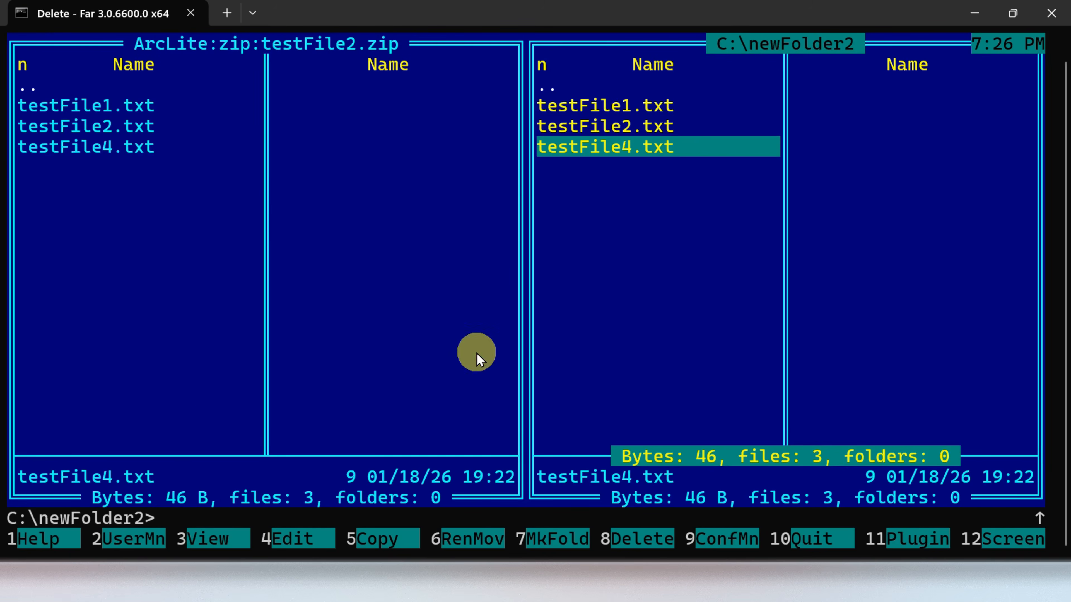
Leave the archive and move testFile2.zip from C:\newFolder to the Recycle Bin.
click(122, 90)
key(Return)
key(Up)
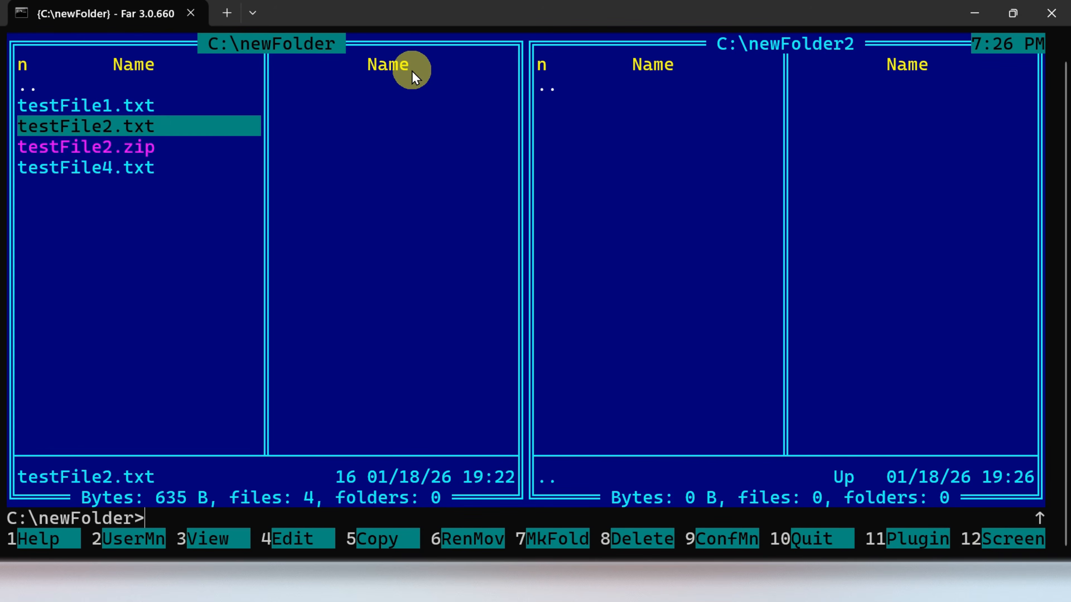
key(Up)
key(Down)
key(Down)
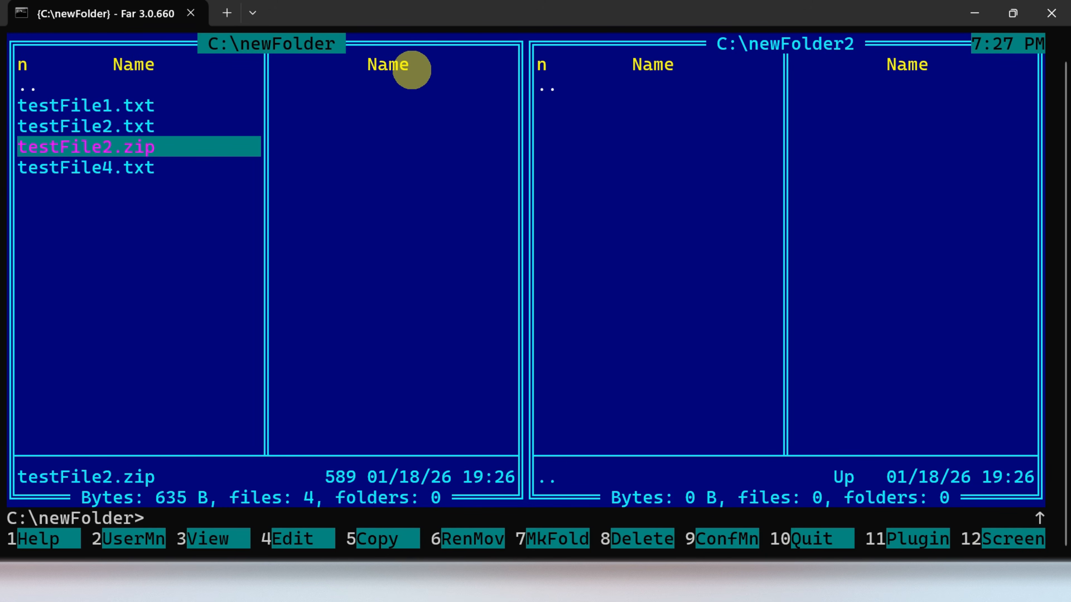
key(F8)
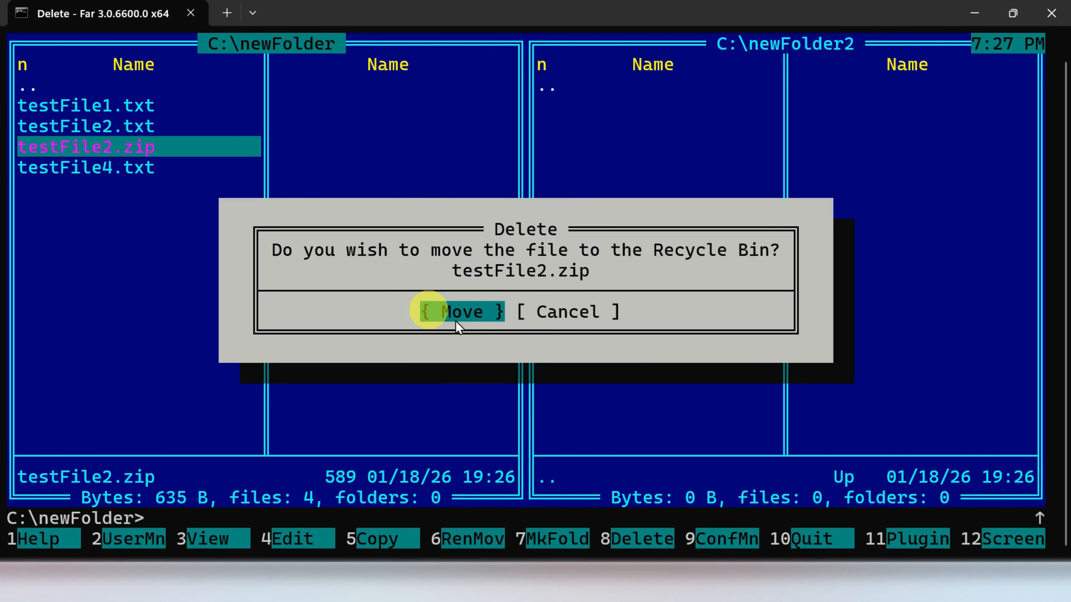
click(482, 310)
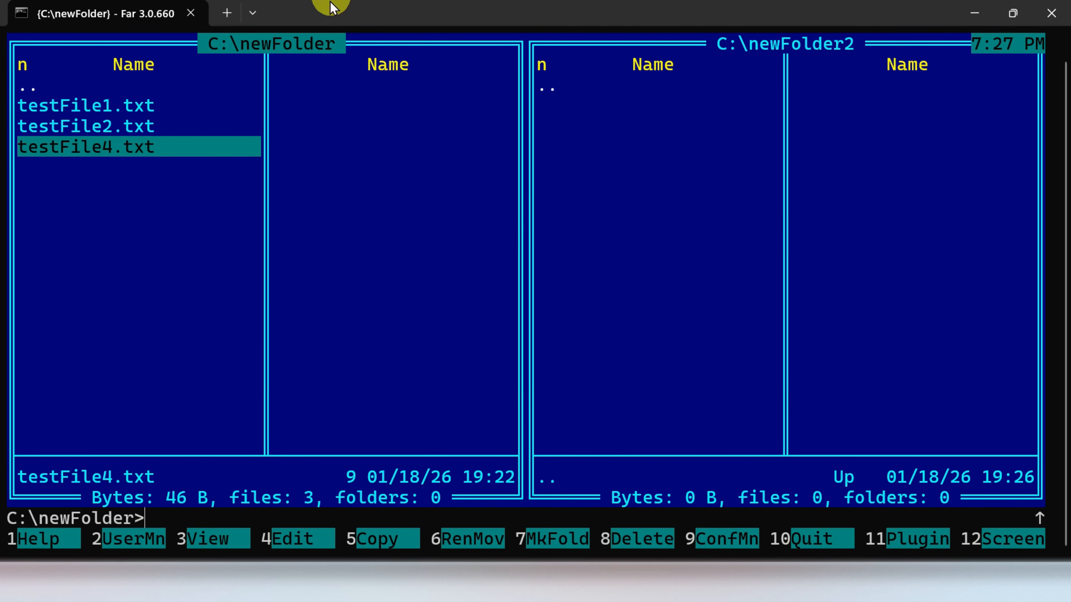
Rename testFile4.txt in C:\newFolder to testFile10.txt.
key(Up)
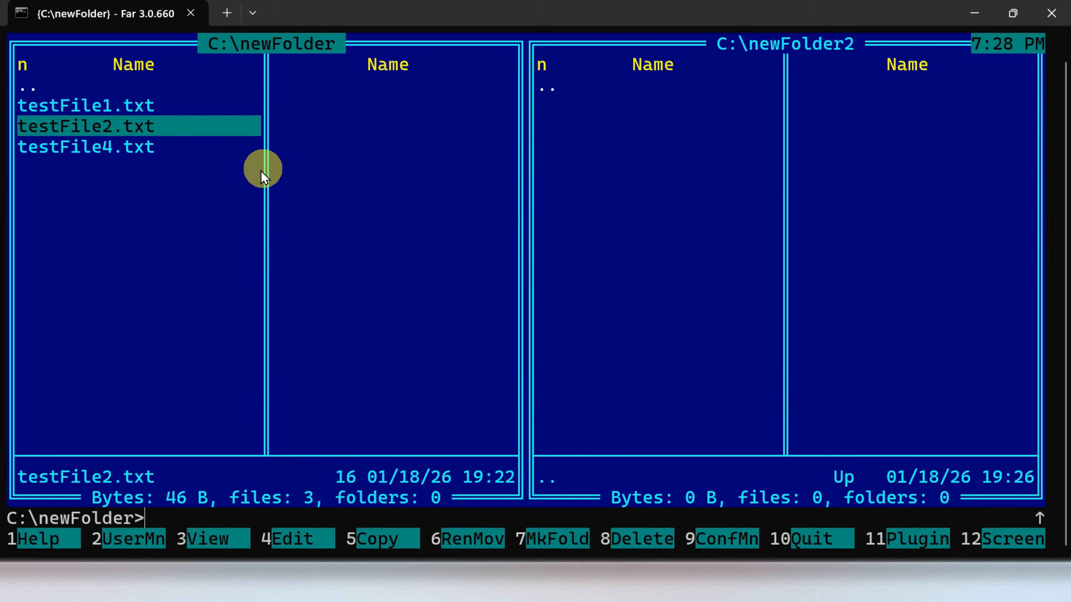
click(148, 148)
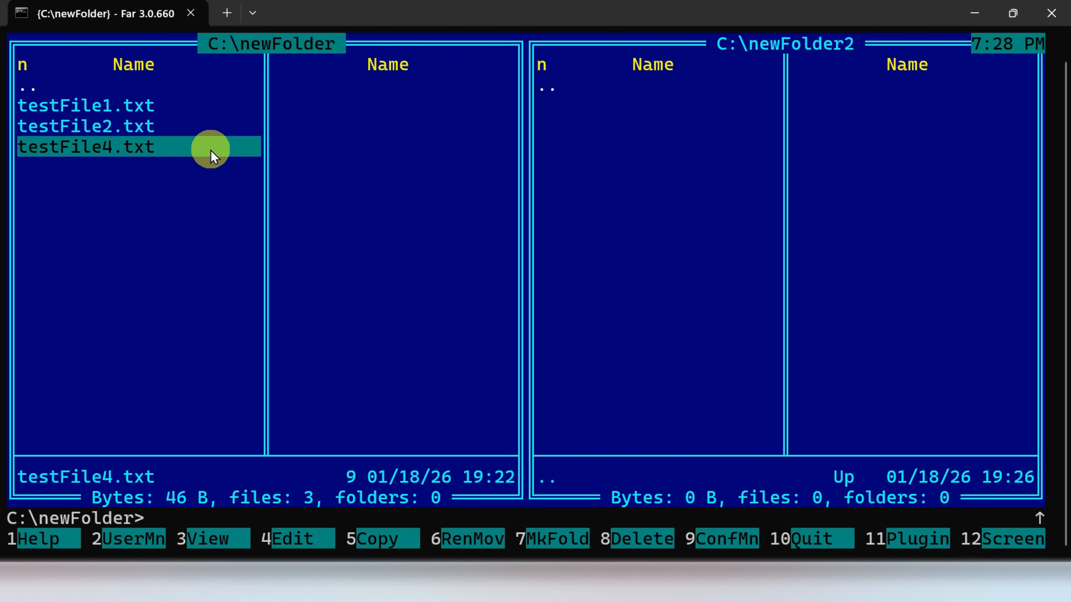
key(shift)
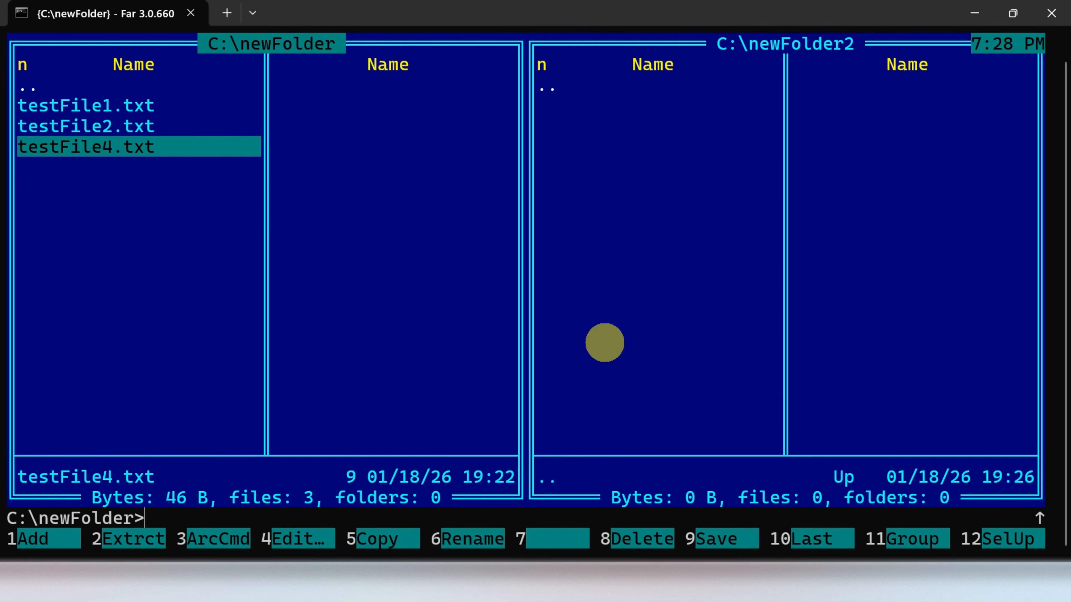
key(shift+F6)
key(Left)
key(Left)
key(Left)
key(Left)
key(Left)
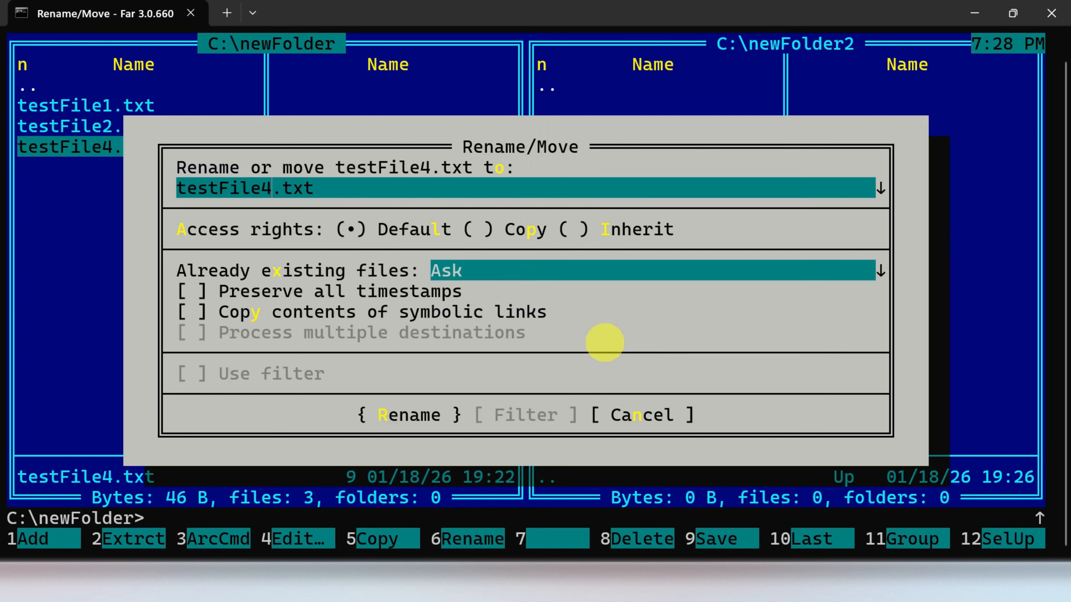
key(Delete)
text(10)
key(Return)
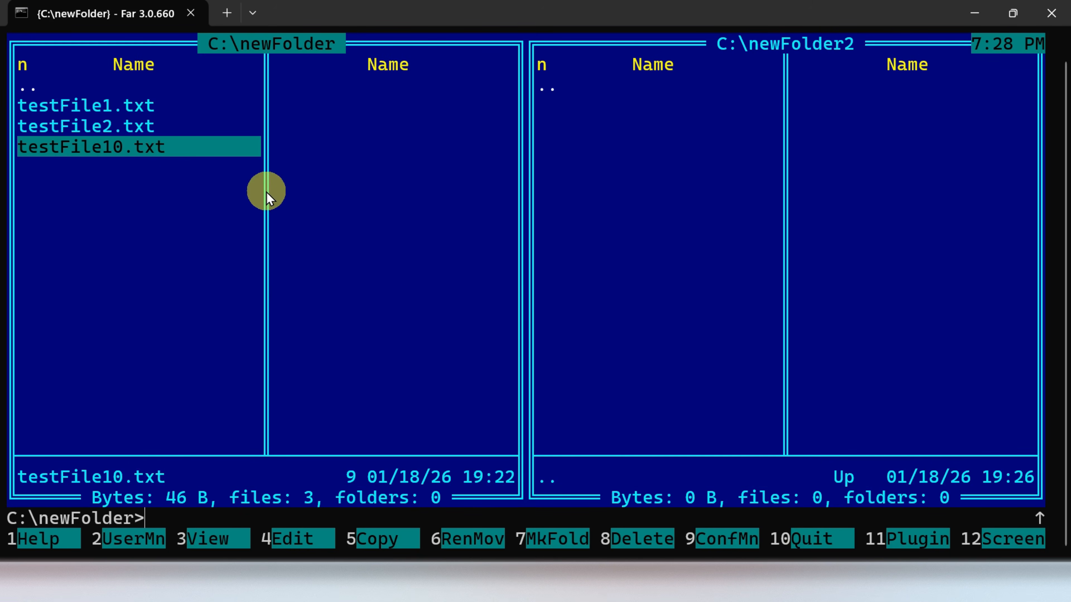
Edit testFile10.txt by inserting "fdsfsdfds " at the start of its first line, then save and close it.
key(F4)
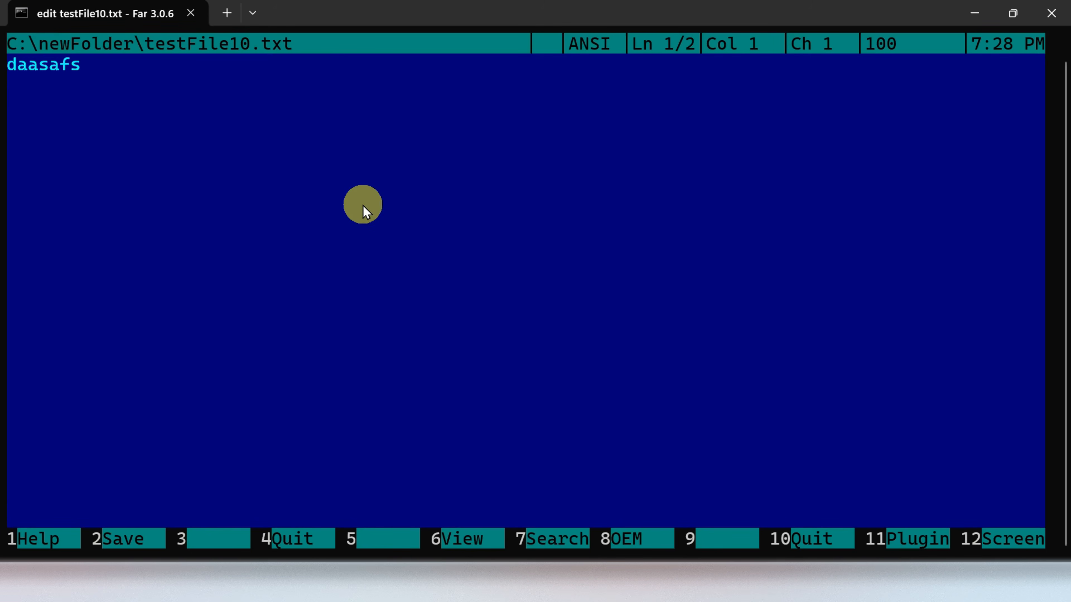
text(fdsfsdfds)
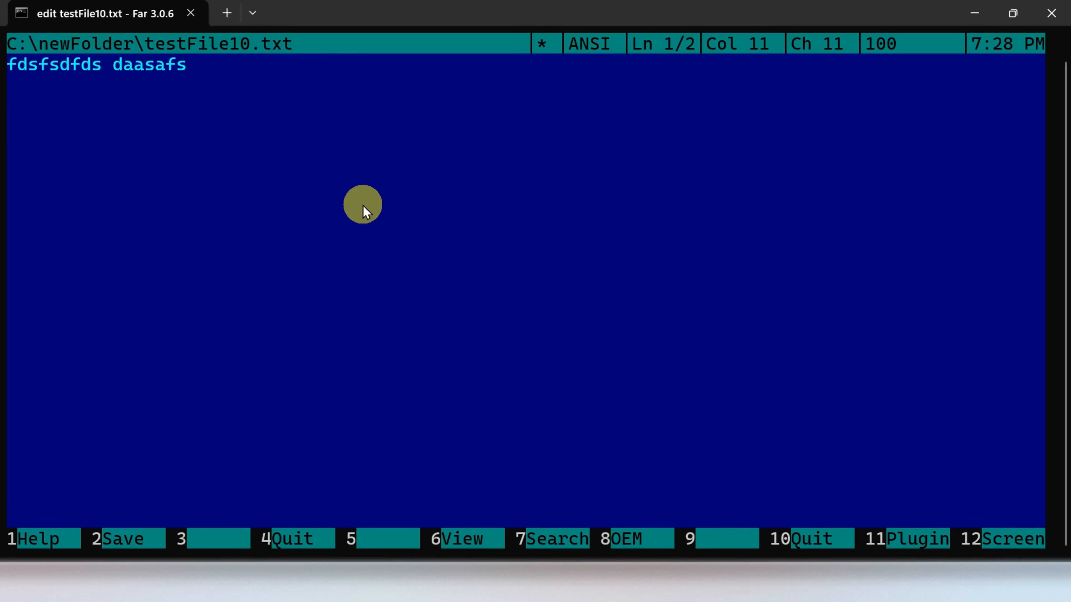
key(F10)
key(Return)
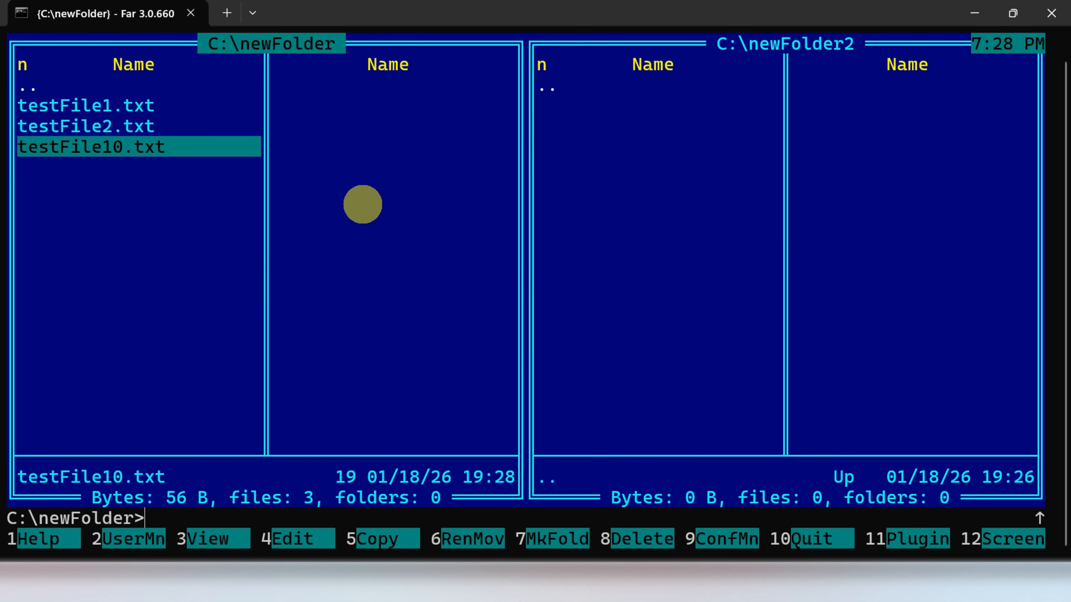
Browse the help contents, close them, and check the user menu for entries.
key(F1)
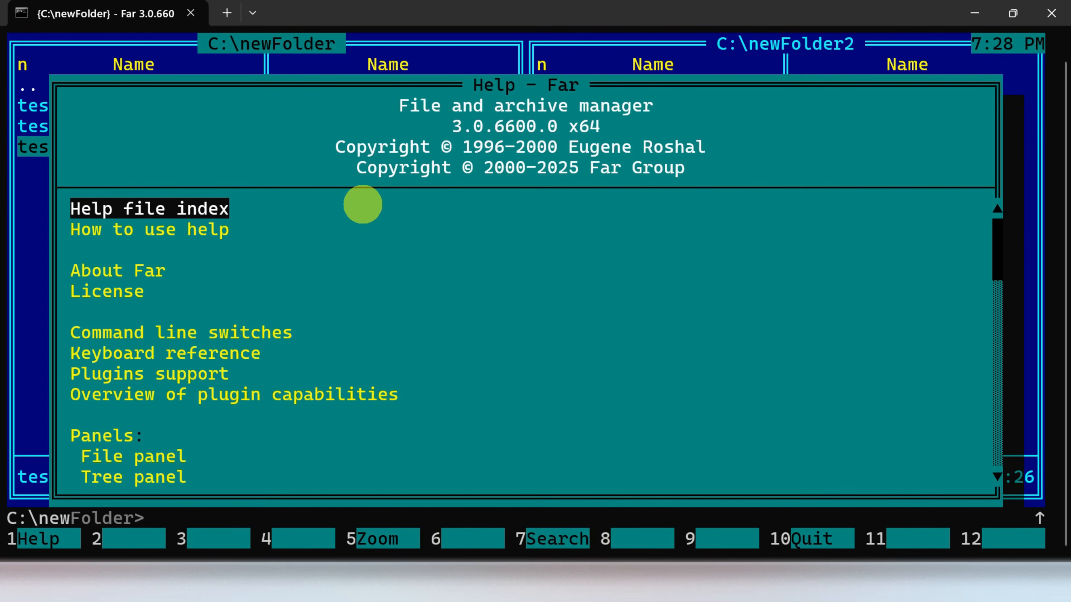
scroll(362, 204, down, 7)
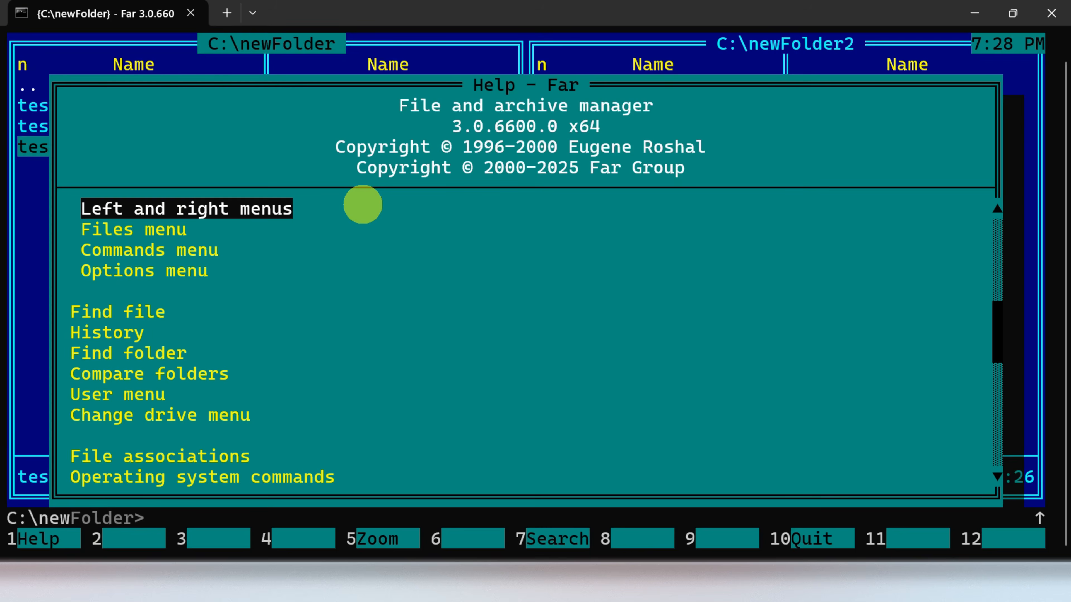
scroll(362, 205, down, 4)
key(Escape)
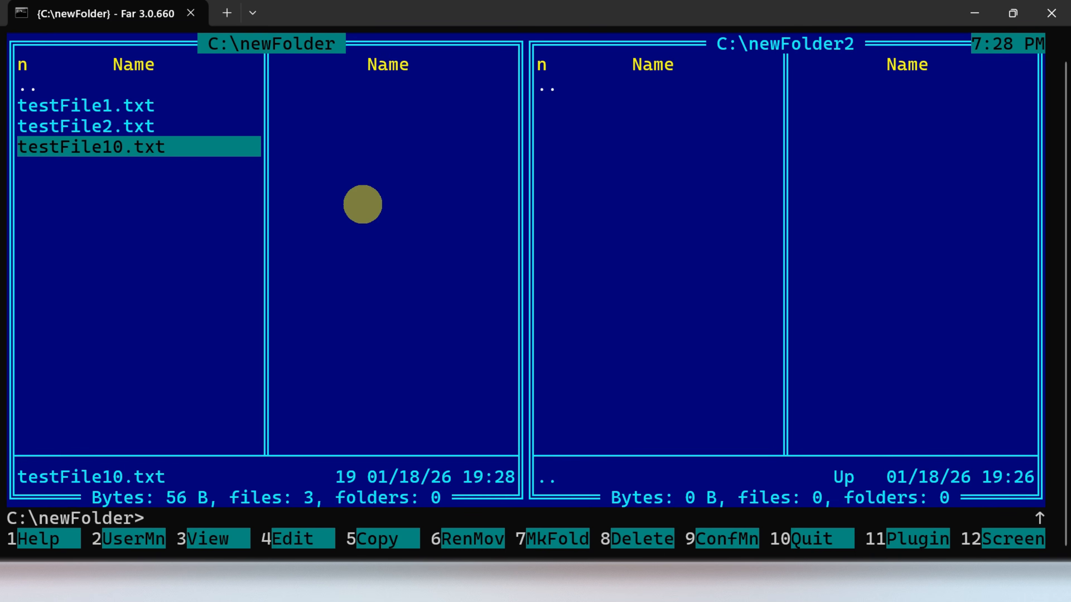
key(F2)
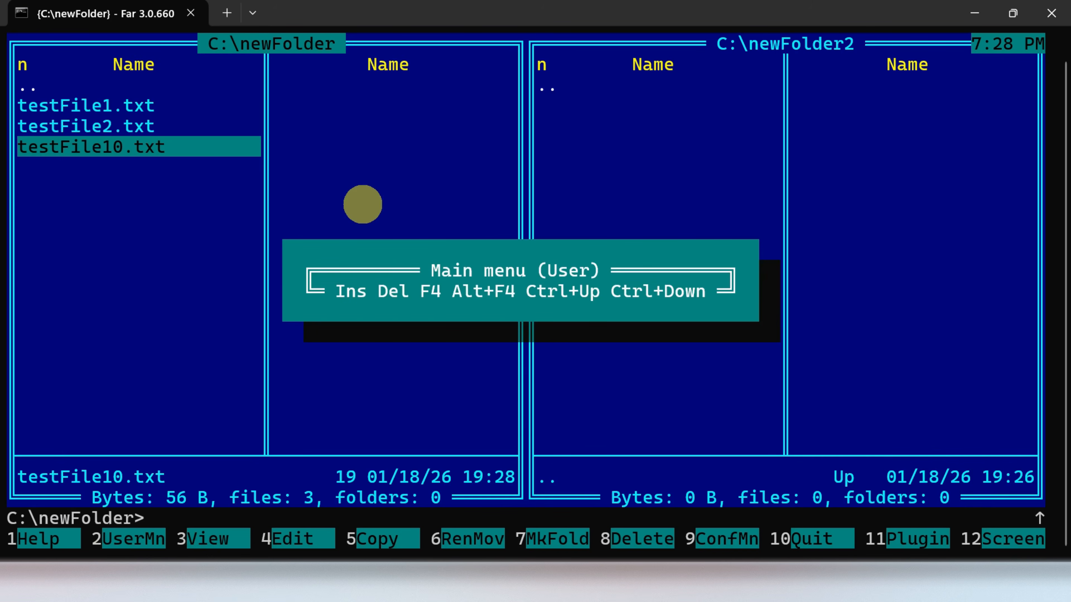
key(Escape)
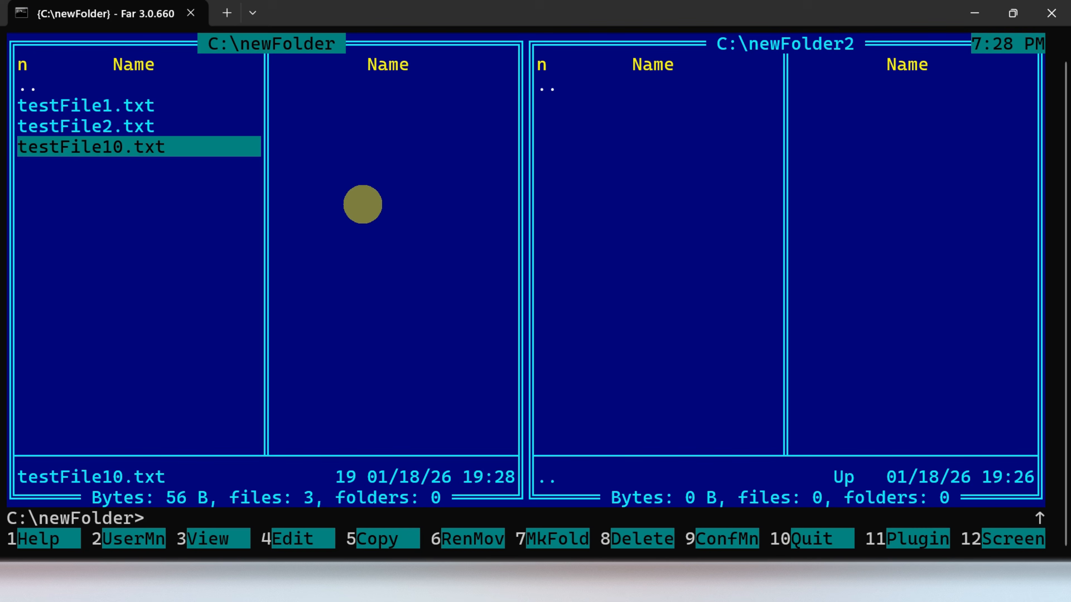
Examine the display modes available for the left file panel and the program's configuration options.
key(F9)
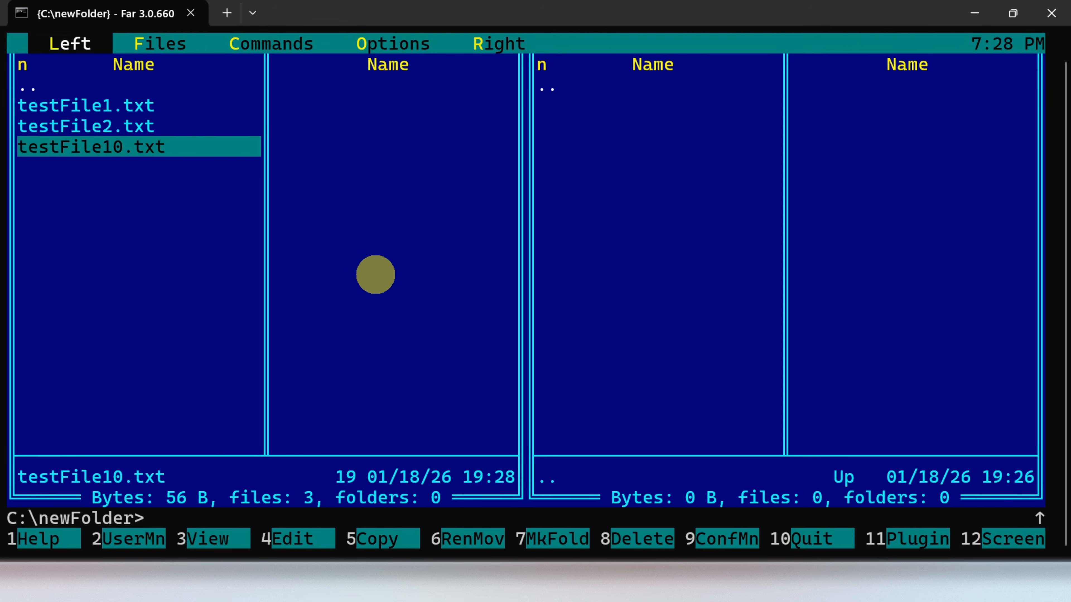
click(76, 42)
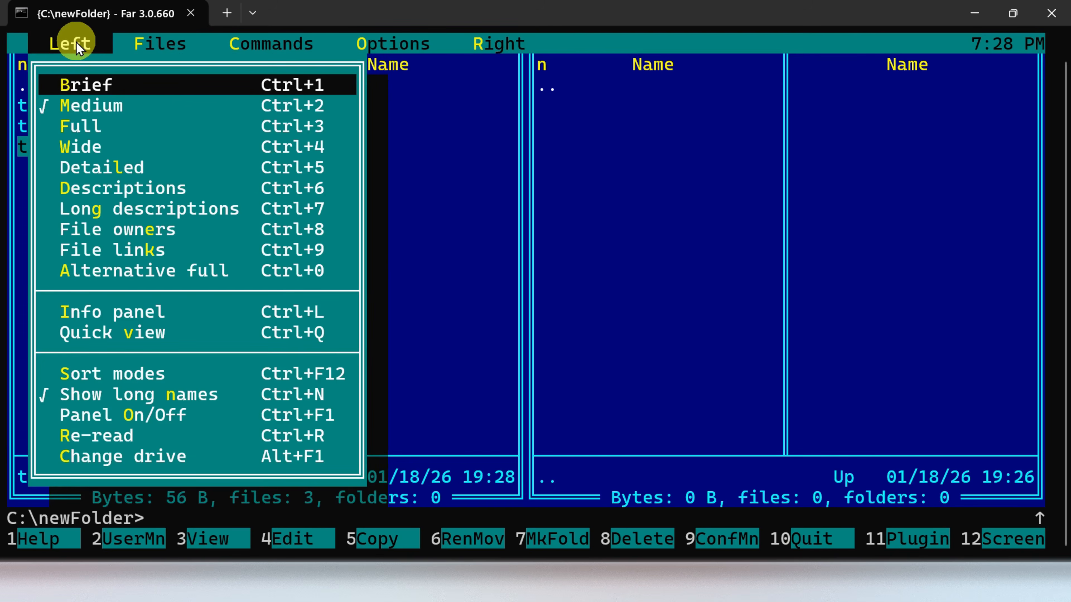
mouse_move(120, 50)
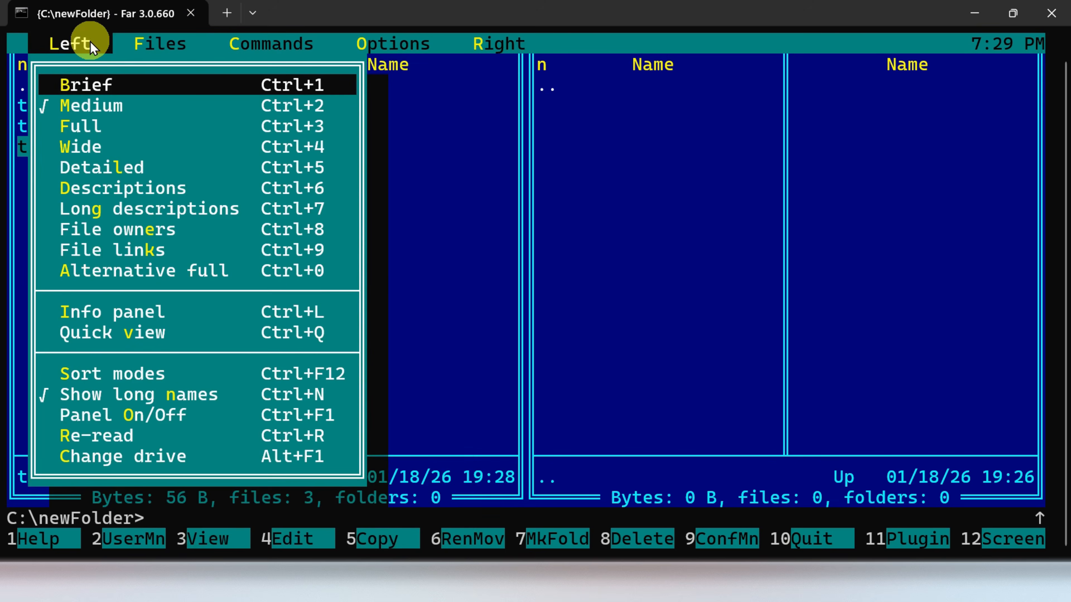
key(Left)
key(Left)
key(Down)
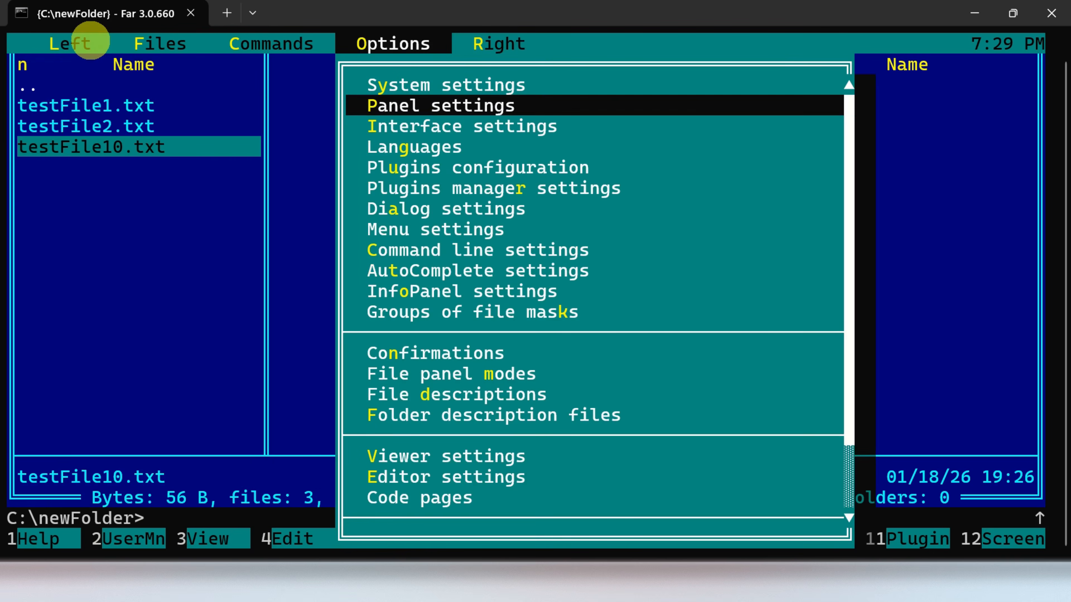
key(Down)
Examine the list of general commands, from Find file through Compare folders to Screens list.
key(Left)
key(Down)
key(Down)
key(Down)
key(Down)
key(Down)
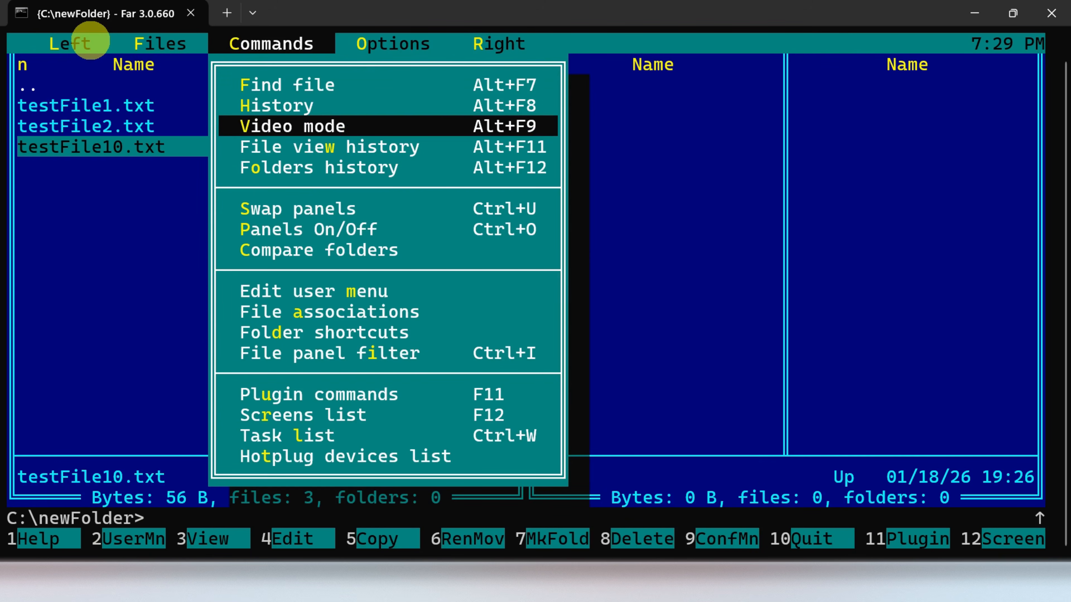
key(Down)
key(Down)
key(Down)
key(Down)
key(Down)
key(Down)
key(Down)
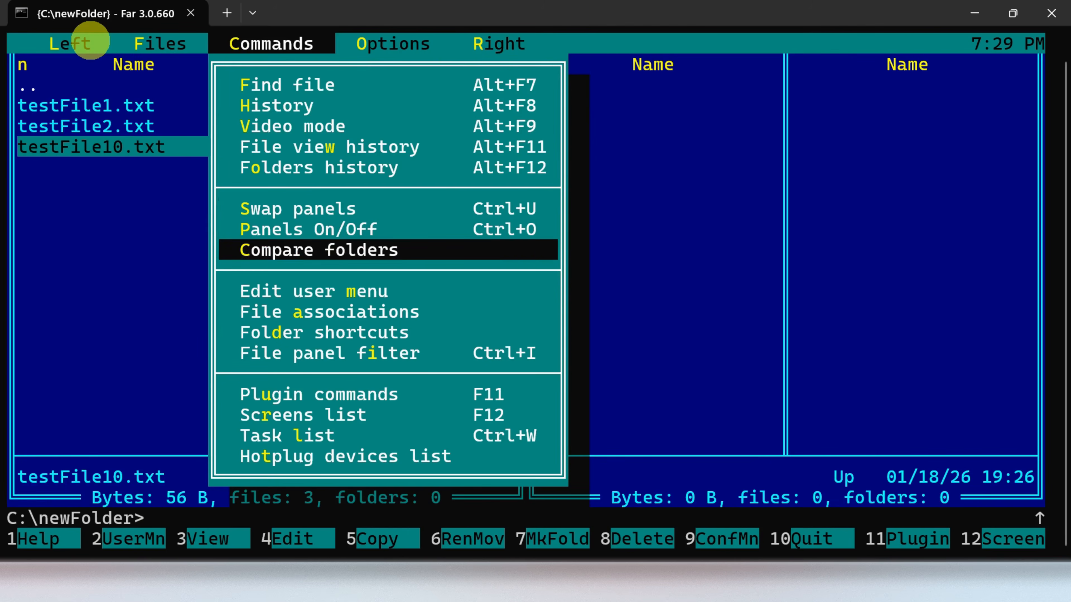
key(Down)
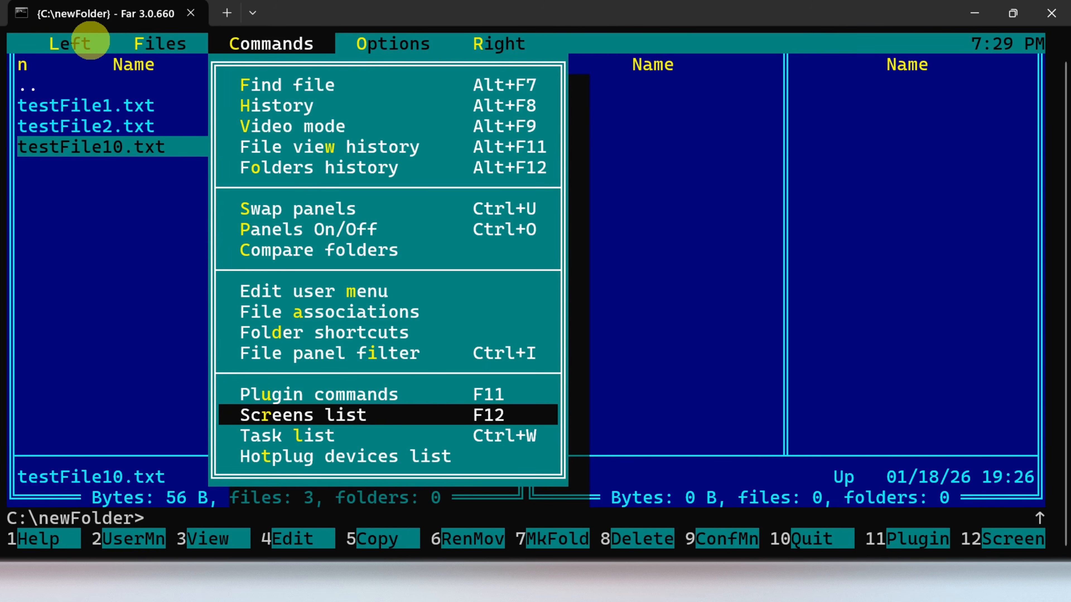
Examine the list of file operations, from View through Describe files, and return to the file panels.
key(Left)
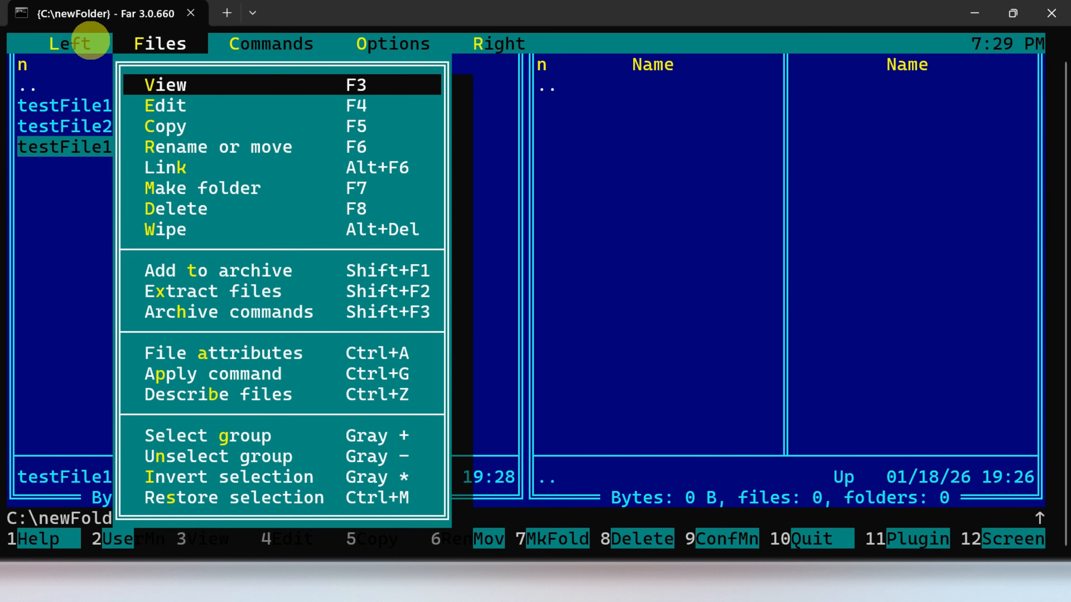
key(Down)
key(Down)
key(Down)
key(Down)
key(Down)
key(Down)
key(Down)
key(Down)
key(Down)
key(Down)
key(Down)
key(Down)
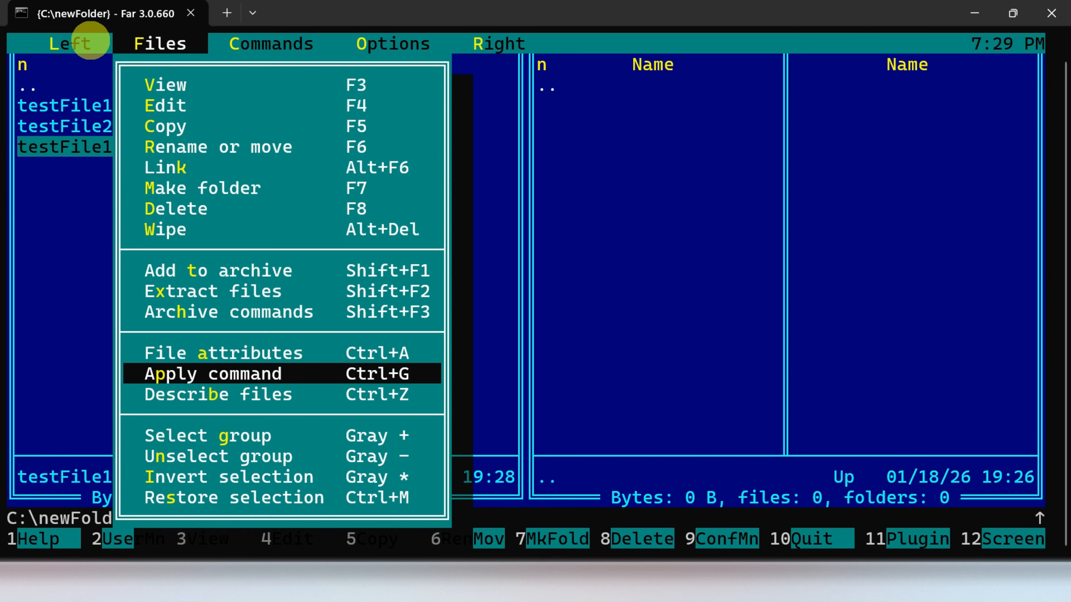
key(Up)
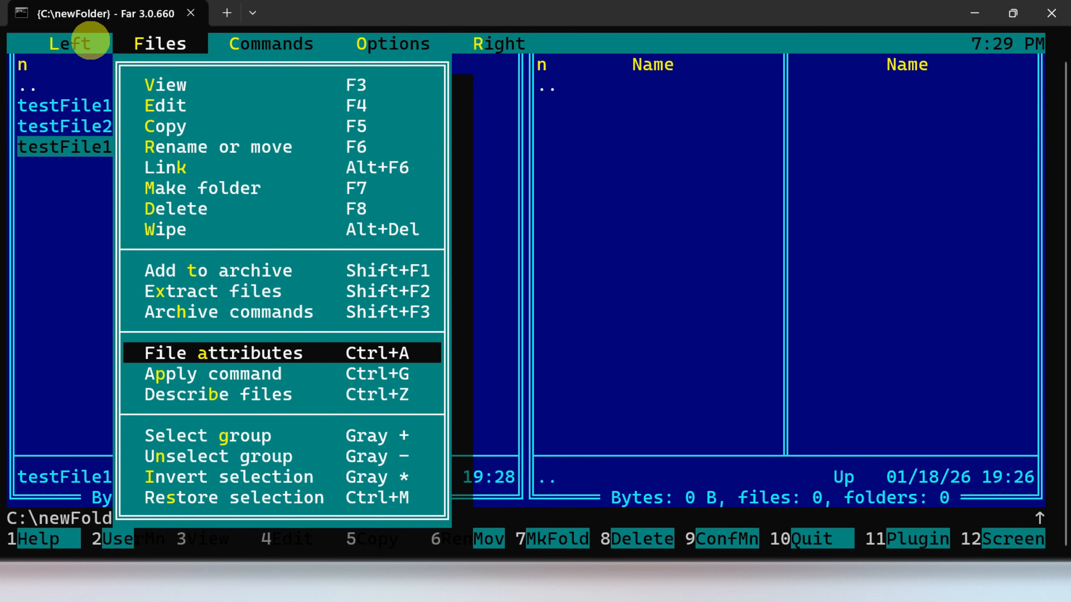
key(Down)
key(Down)
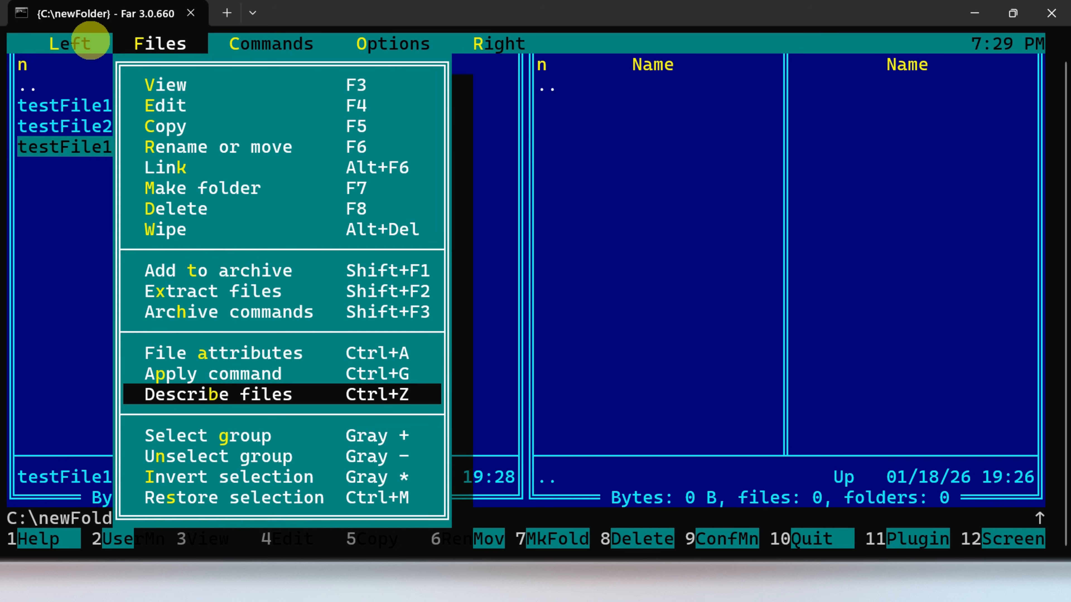
click(90, 40)
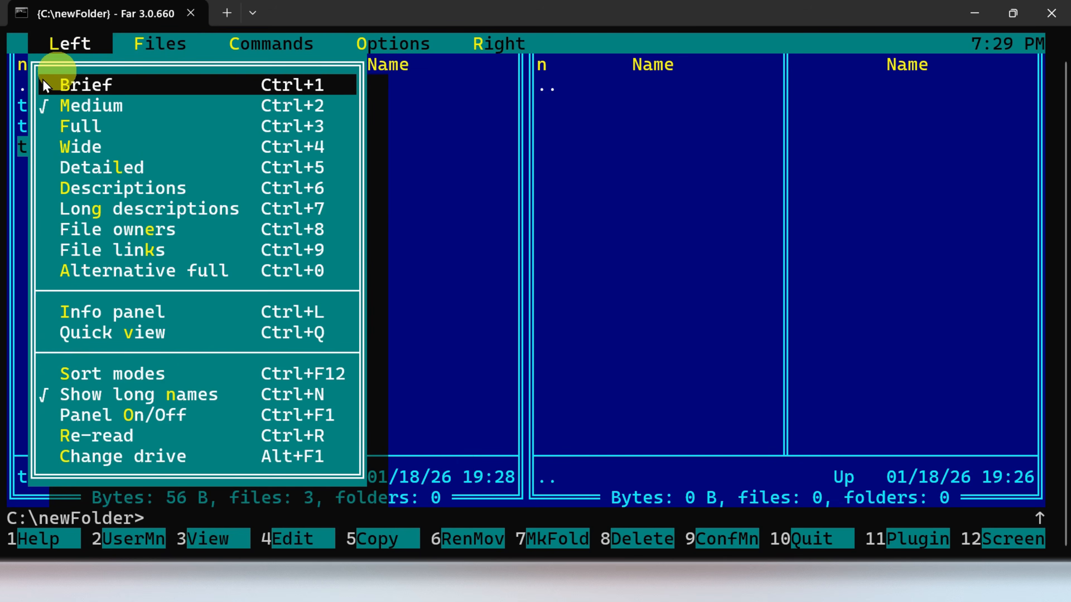
click(460, 181)
View the attributes of testFile10.txt and close them without making changes.
key(ctrl)
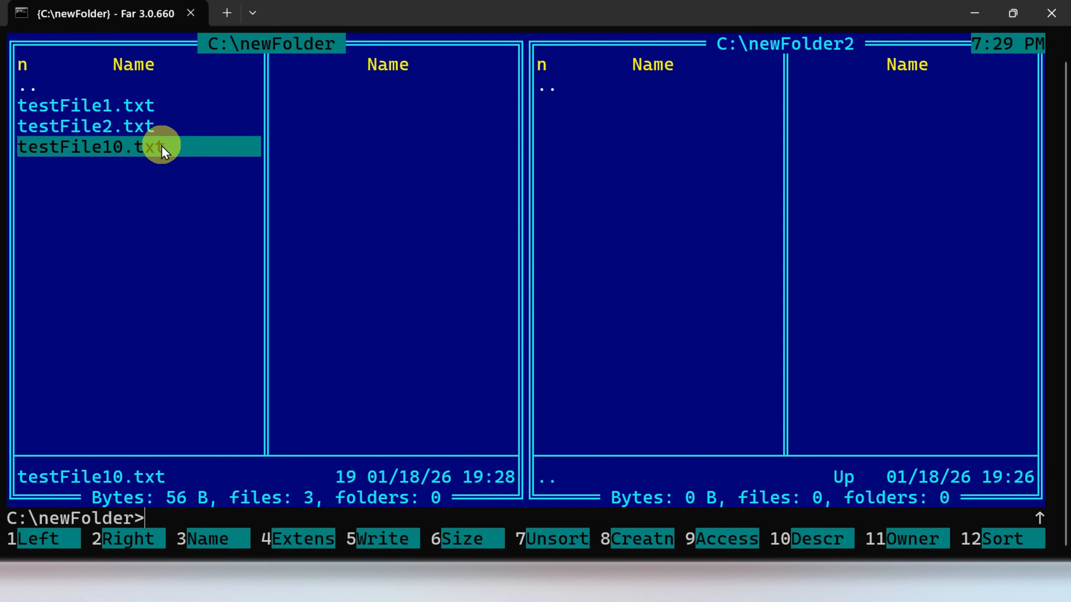
key(ctrl+a)
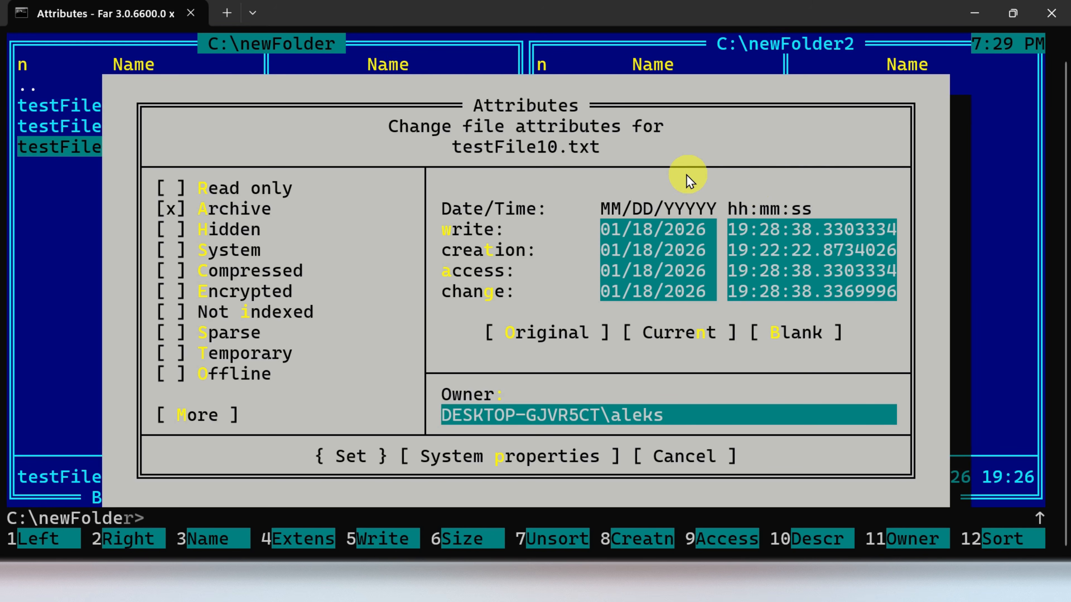
key(Escape)
Go up from C:\newFolder to C:\ and open the pinokio folder.
key(Home)
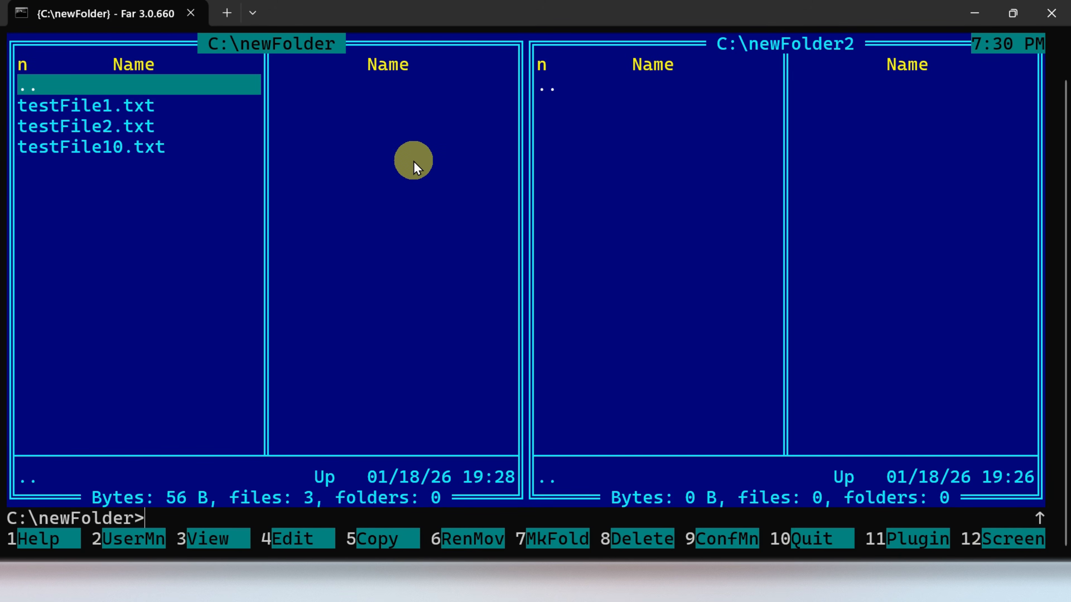
key(Return)
key(Down)
key(Down)
key(Down)
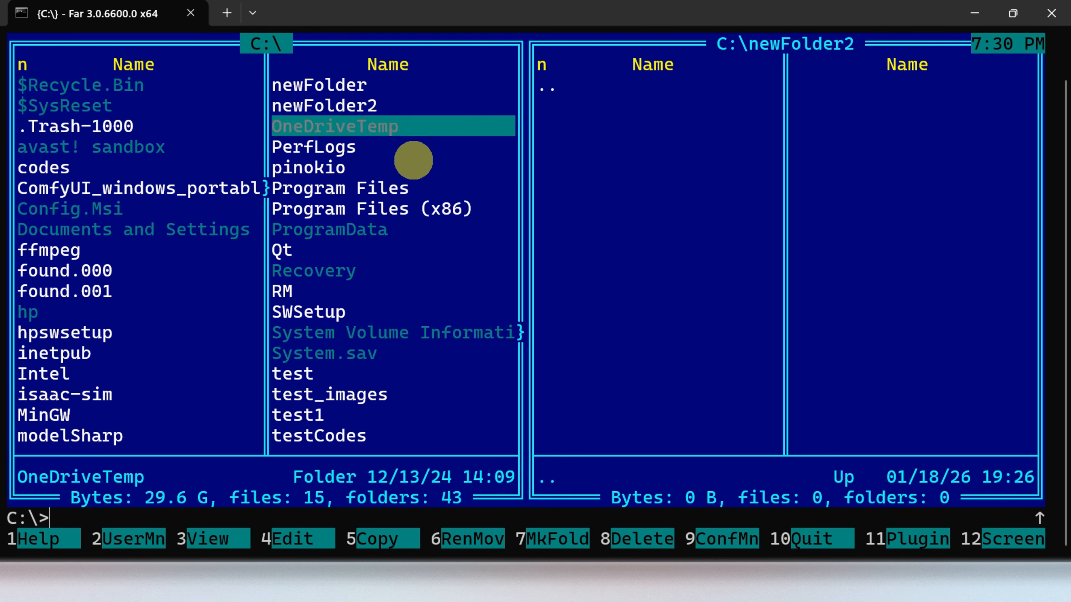
click(413, 162)
double_click(413, 160)
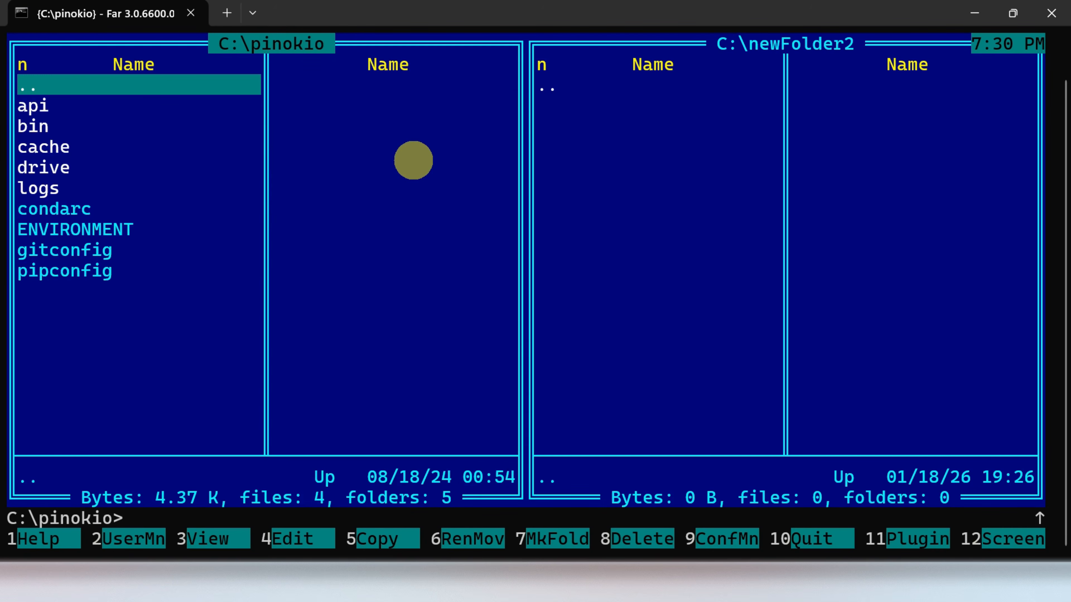
Mark the api and drive folders in C:\pinokio.
key(Down)
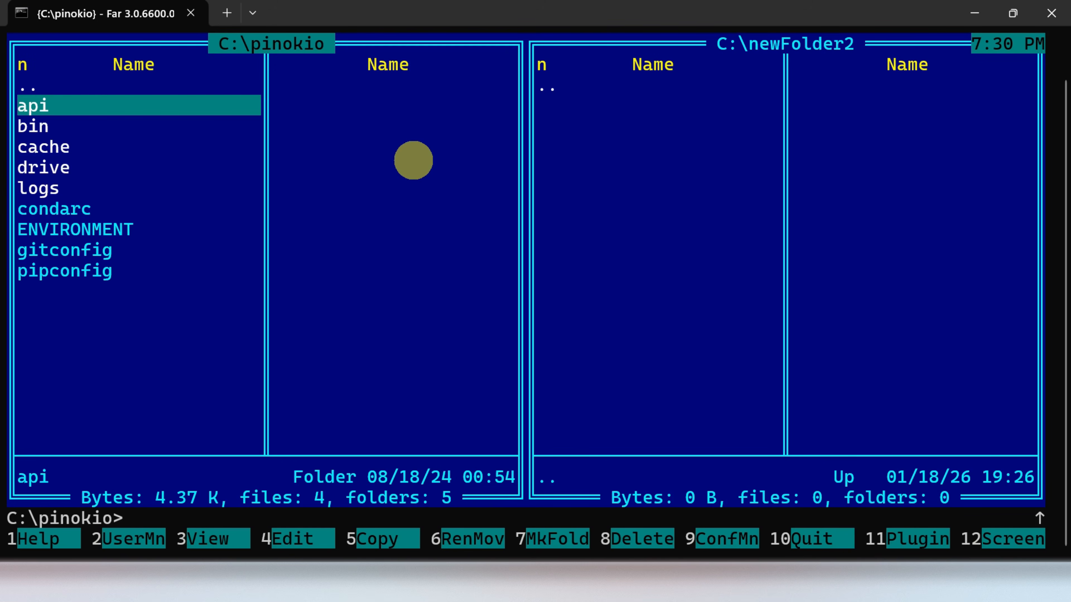
key(Insert)
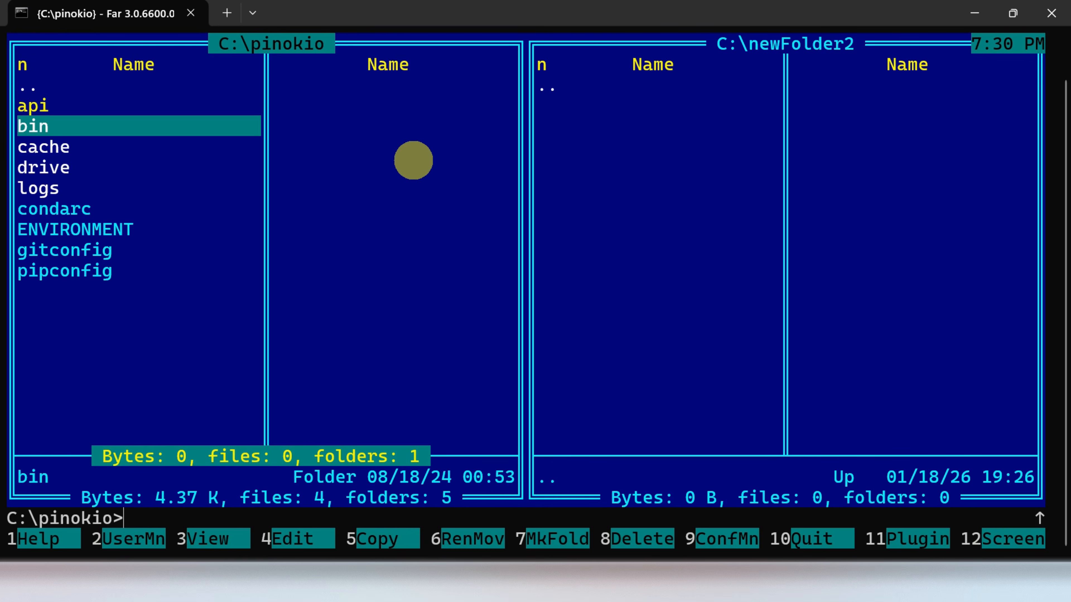
key(Up)
key(Down)
key(Down)
key(Down)
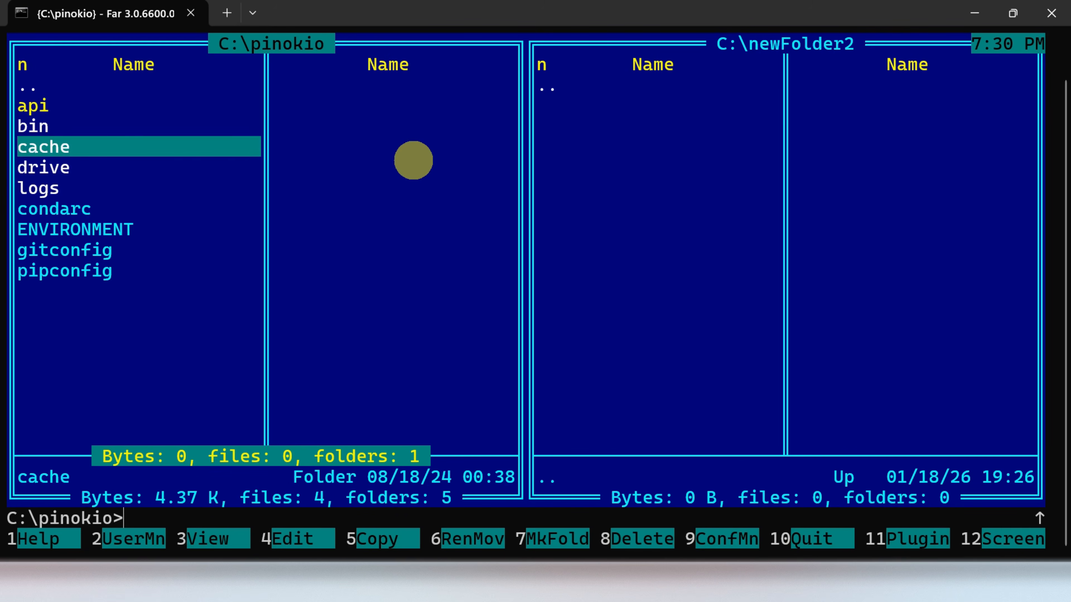
key(Insert)
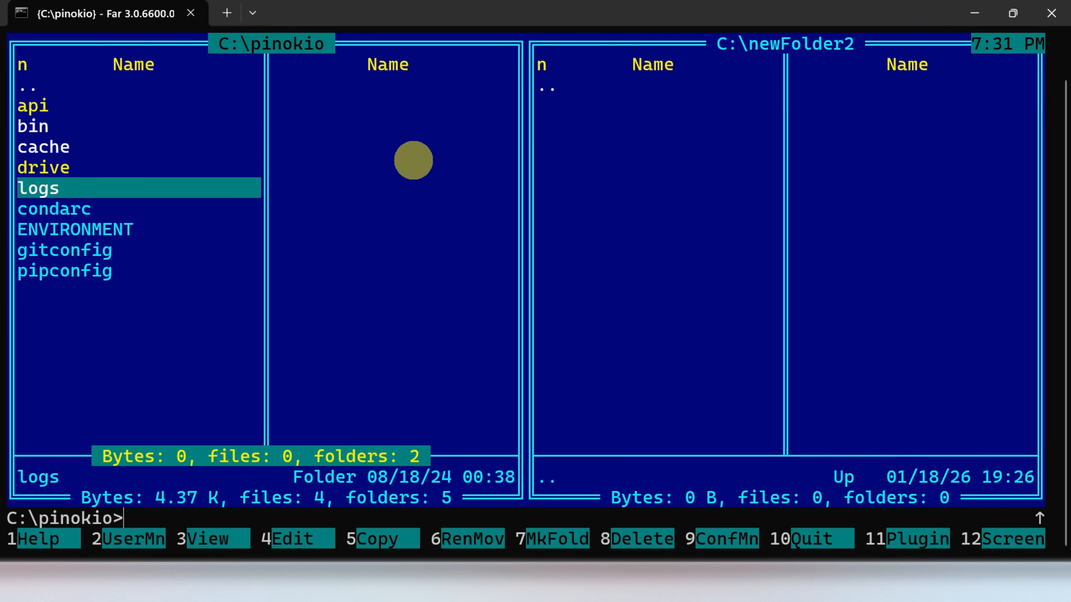
Add the ENVIRONMENT and pipconfig files in C:\pinokio to the marked items.
key(Down)
key(Down)
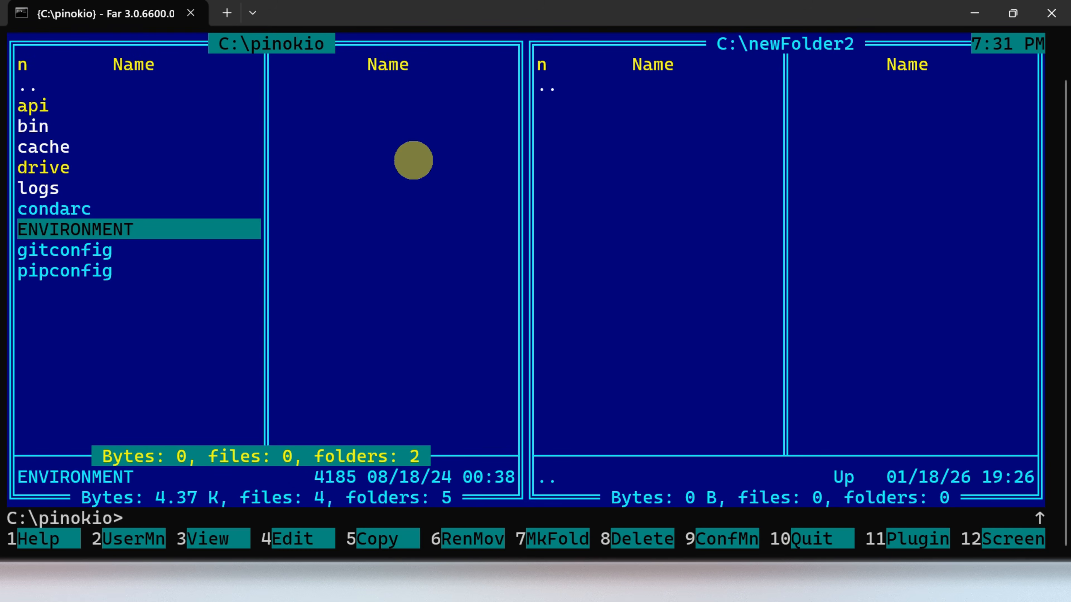
key(Insert)
key(Down)
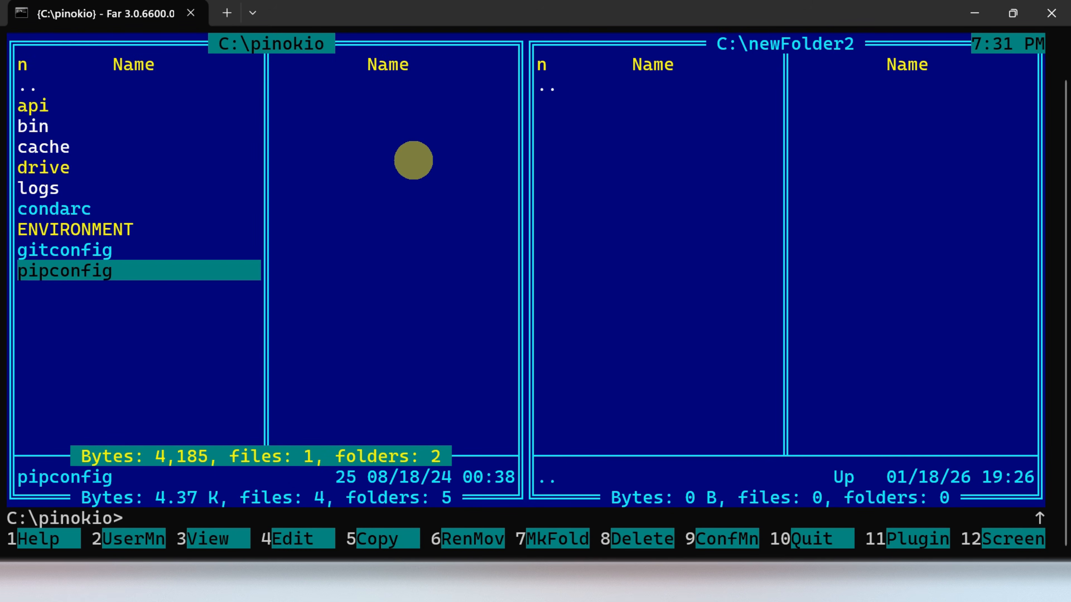
key(Insert)
Add the logs folder in C:\pinokio to the marked items.
key(Up)
key(Up)
key(Up)
key(Up)
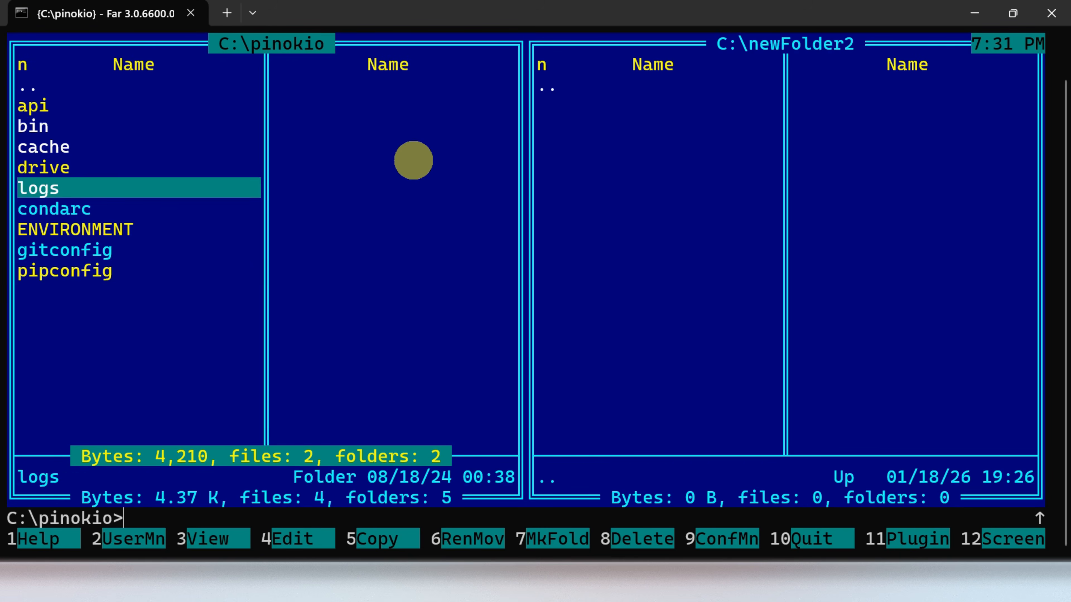
key(Insert)
Leave the pinokio folder and return to the root of C:\.
key(Up)
key(Up)
key(Up)
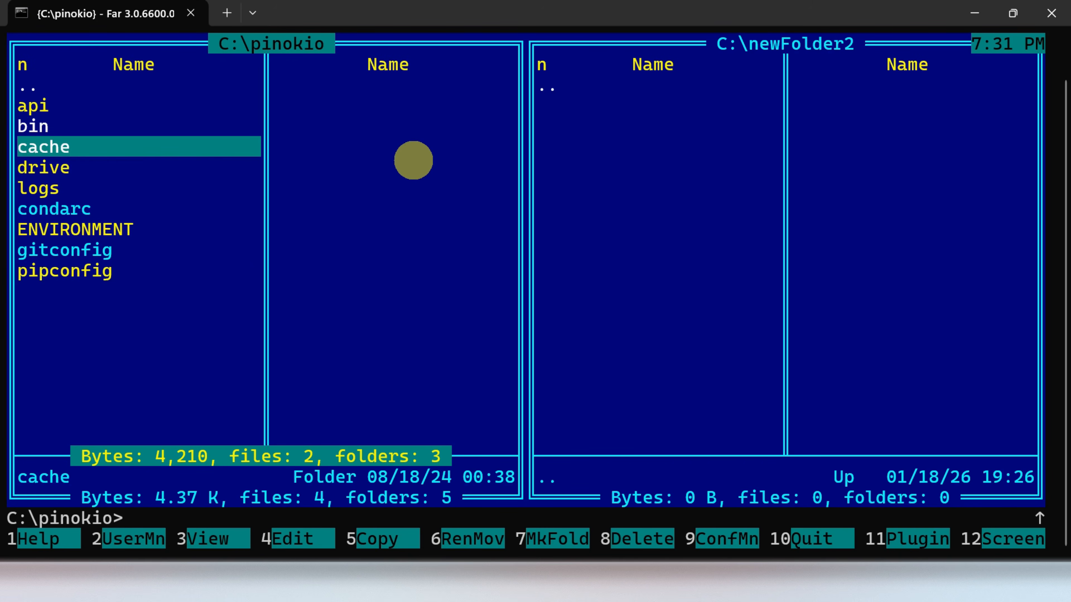
key(Up)
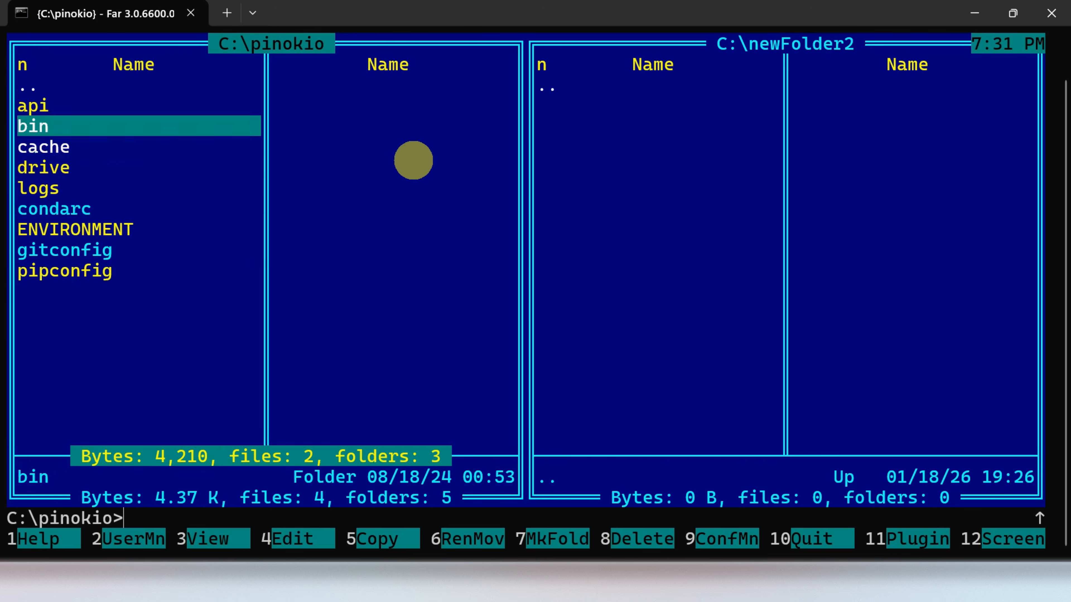
key(Up)
key(Down)
key(Up)
key(Up)
key(Return)
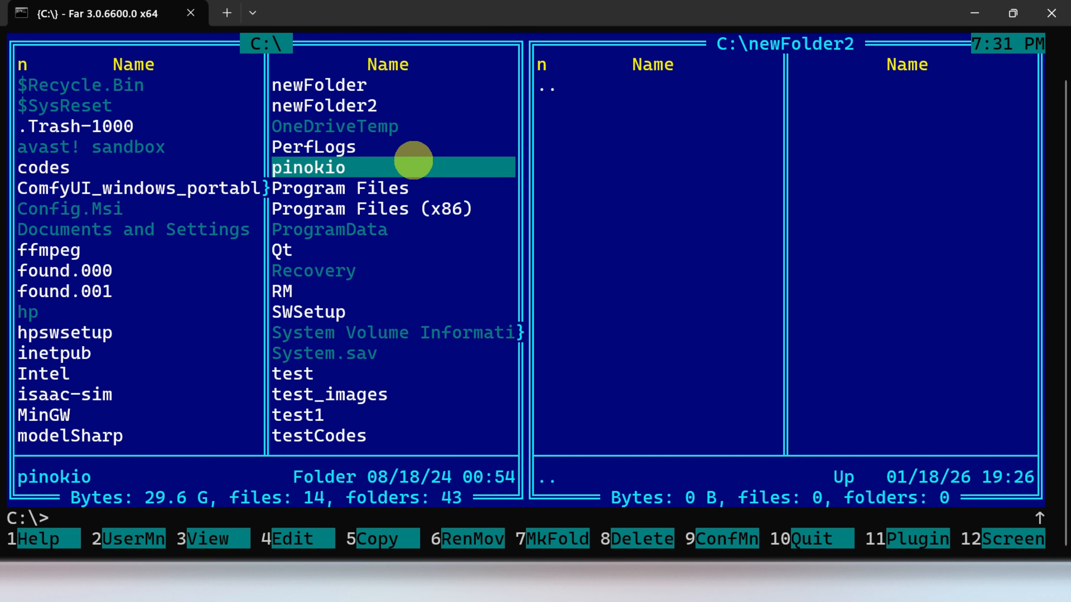
Highlight the ComfyUI_windows_portable folder in C:\ and examine the alternative function commands for sorting, searching and history.
key(Left)
key(Down)
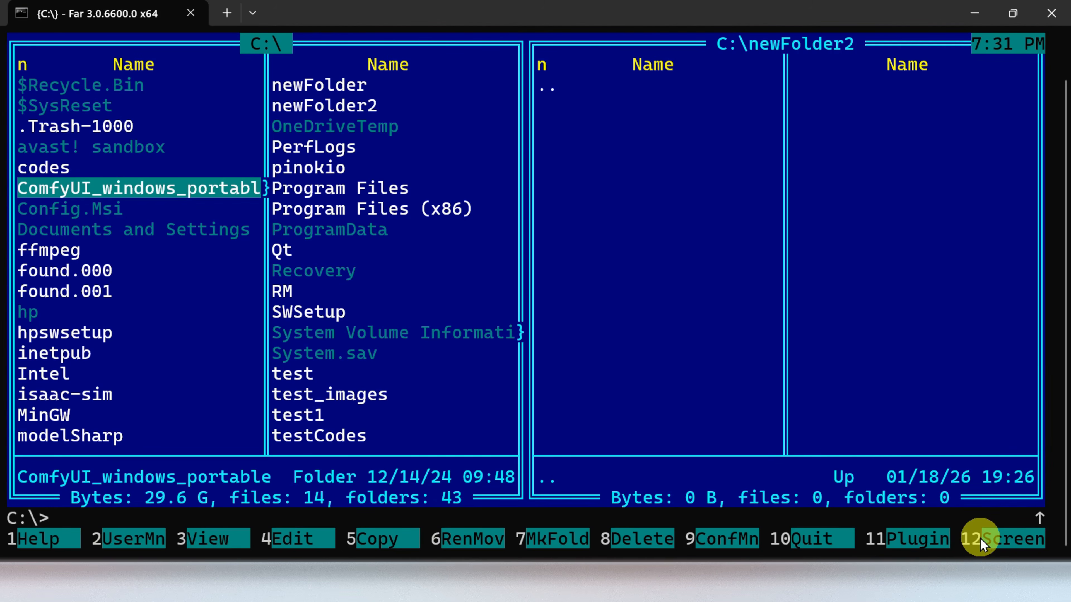
key(ctrl)
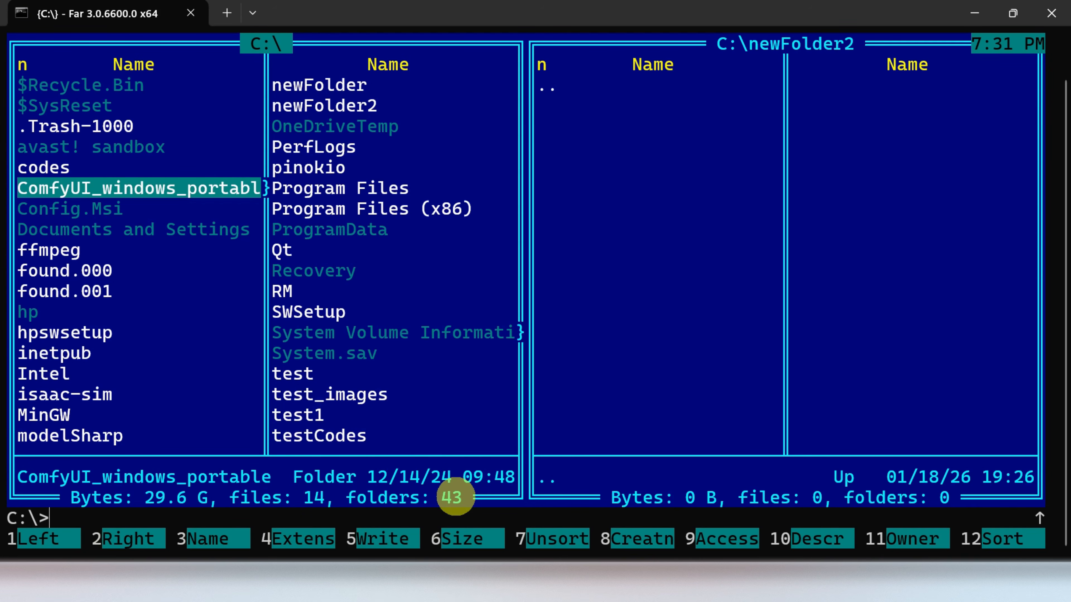
key(alt)
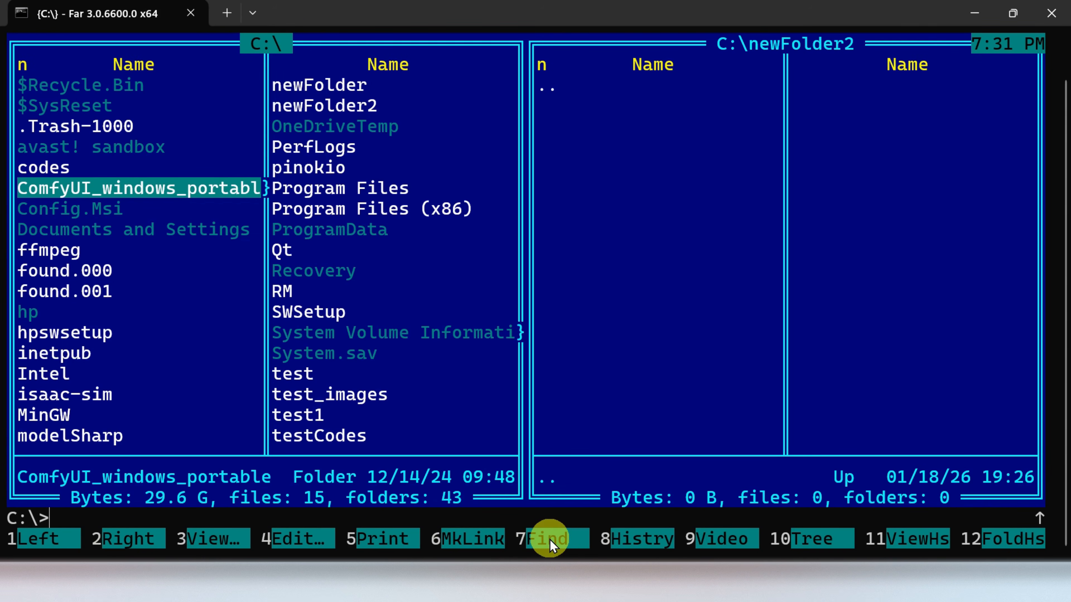
Search C:\ and its subfolders for items matching the mask test*.*, granting administrator access for all current objects.
key(alt+F7)
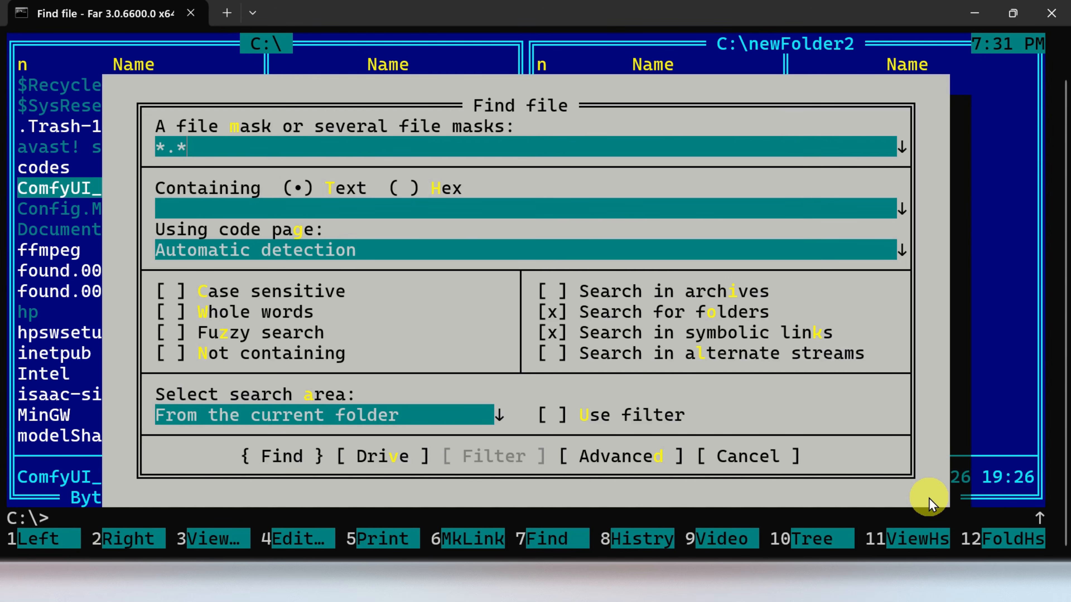
key(Left)
key(Left)
key(BackSpace)
text(test*)
key(Return)
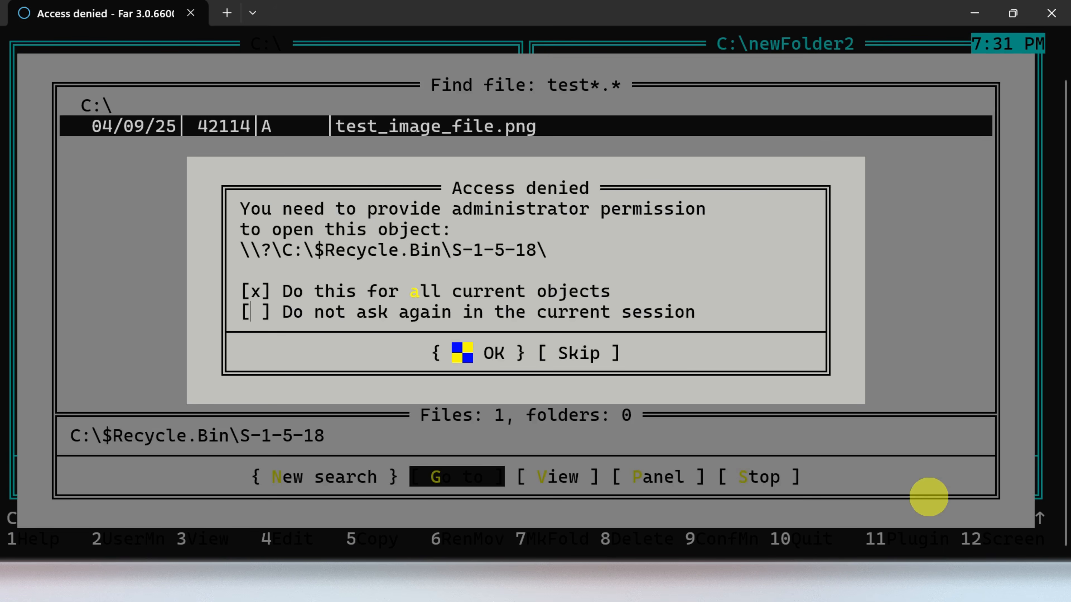
key(Return)
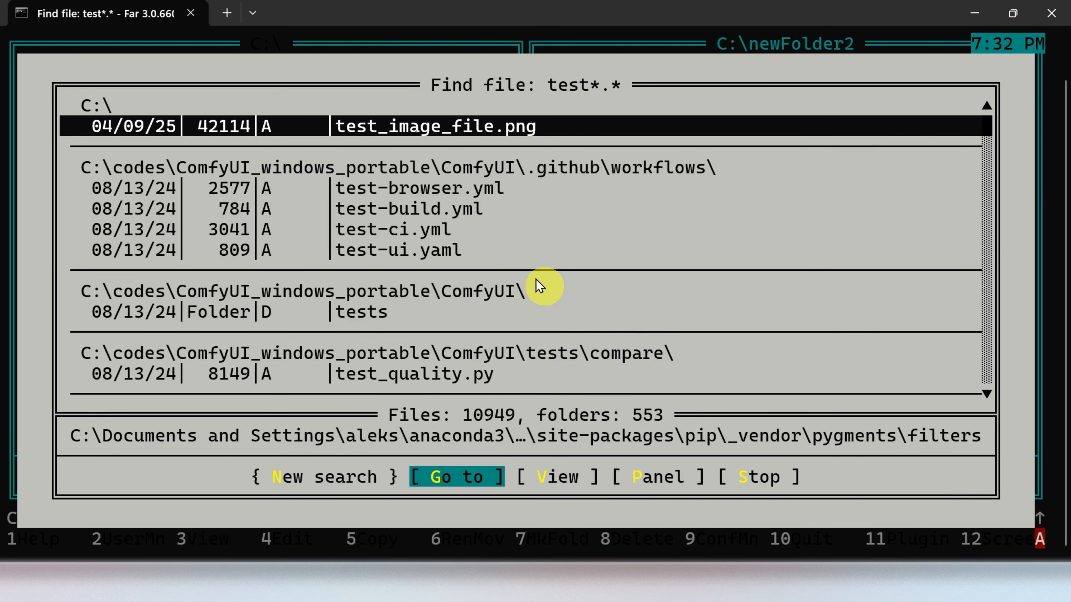
Examine the test*.* matches and the folders they are located in within the search results list.
key(Down)
key(Down)
key(Down)
key(Down)
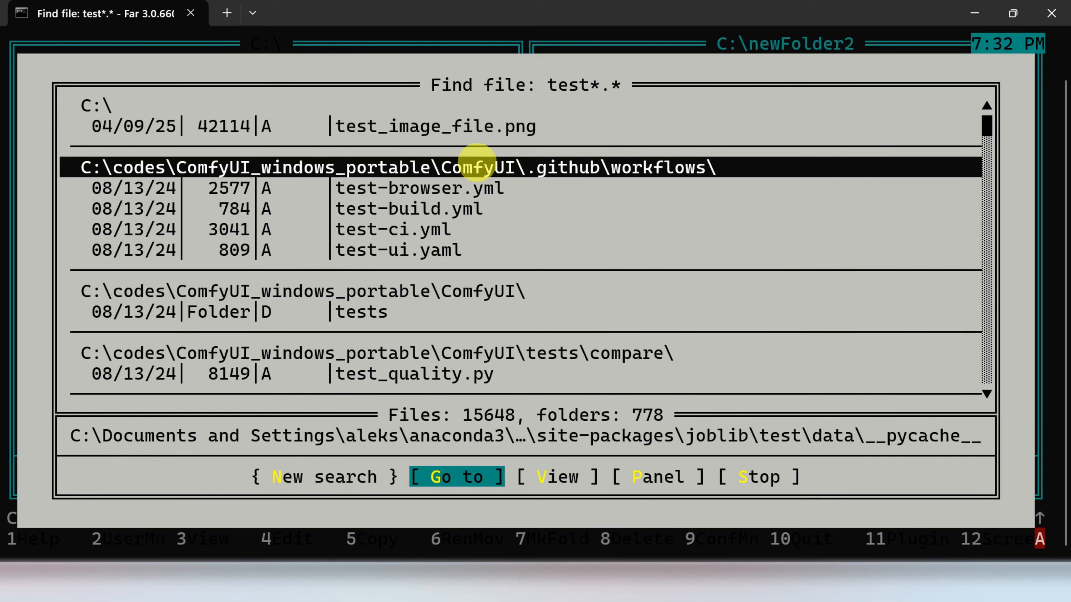
key(Down)
key(Down)
key(Down)
key(Down)
key(Down)
key(Down)
key(Down)
key(Down)
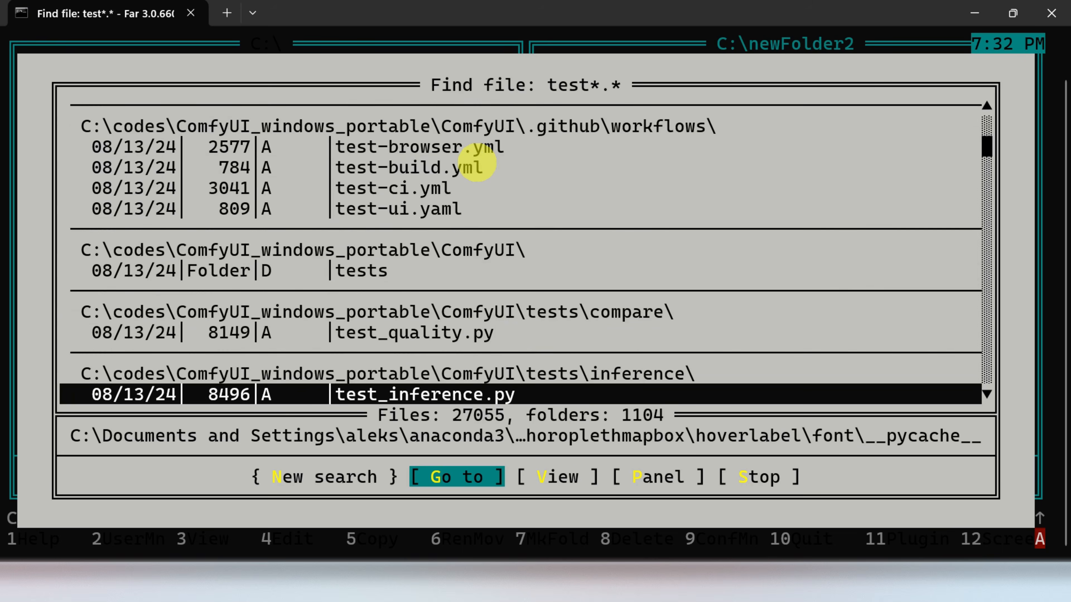
key(Up)
key(Home)
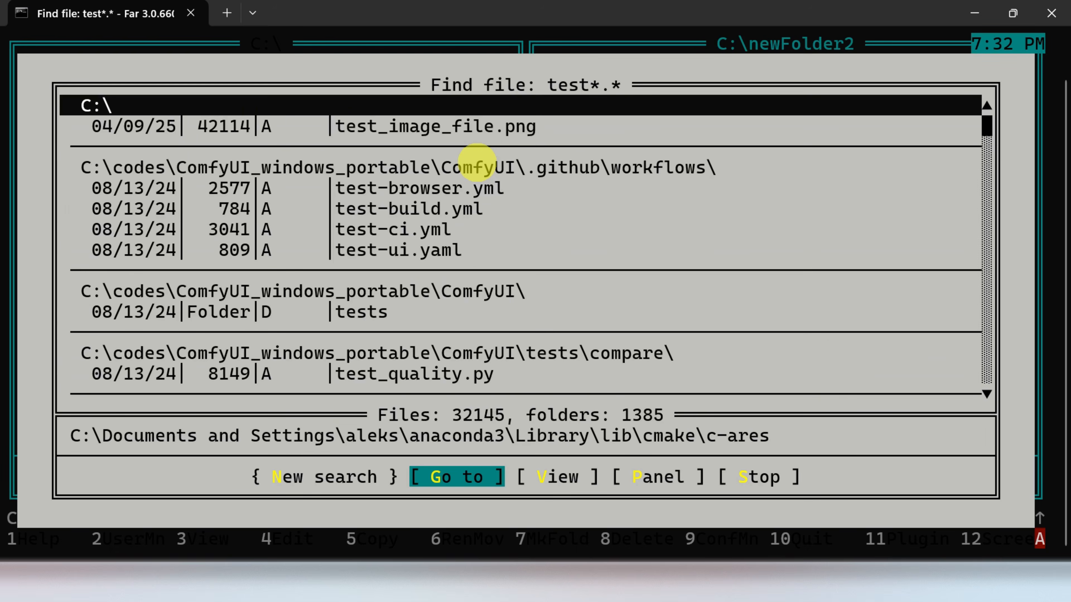
key(Down)
key(Down)
key(Down)
key(Down)
key(Down)
key(Down)
key(Down)
key(Down)
key(Down)
key(Down)
key(Down)
key(Down)
key(Down)
key(Down)
key(Down)
key(Down)
key(Down)
key(Down)
key(Down)
key(Down)
key(Down)
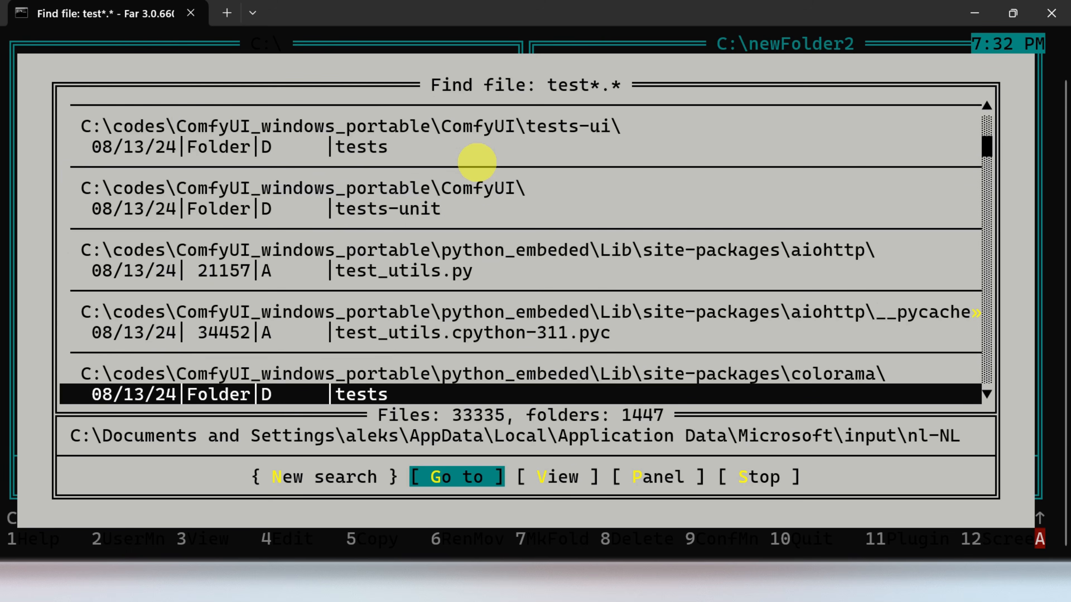
key(Up)
key(Up)
key(Up)
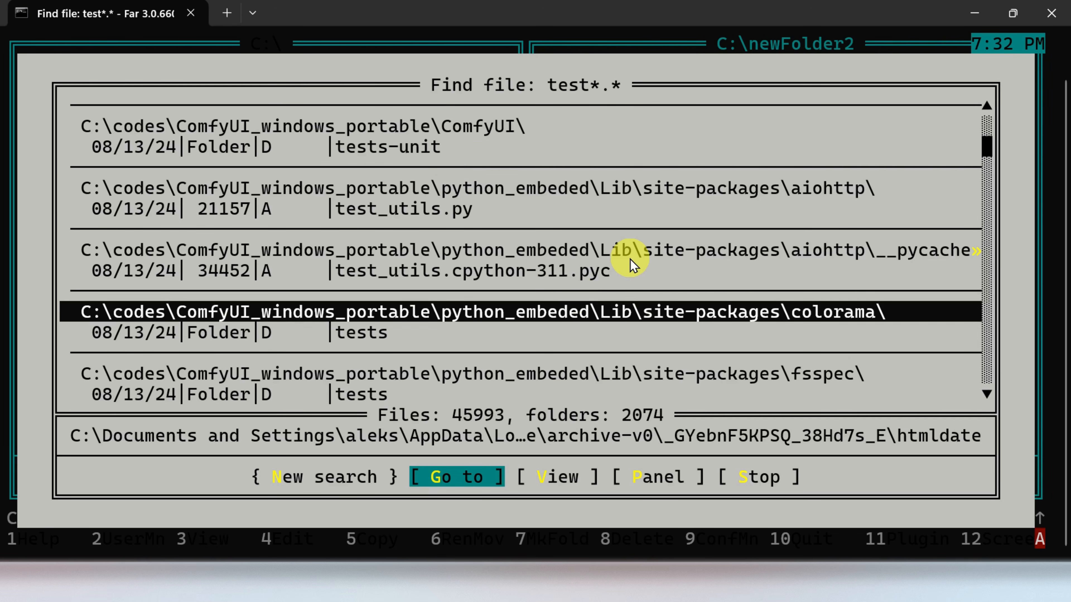
Stop the file search and close its results.
key(Tab)
key(Tab)
key(Tab)
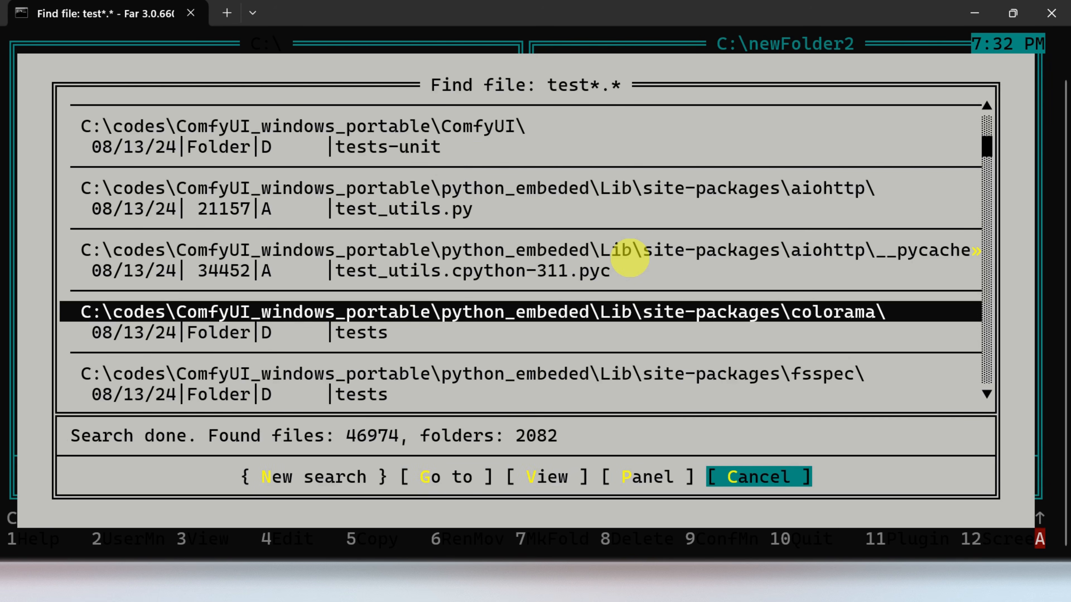
key(Return)
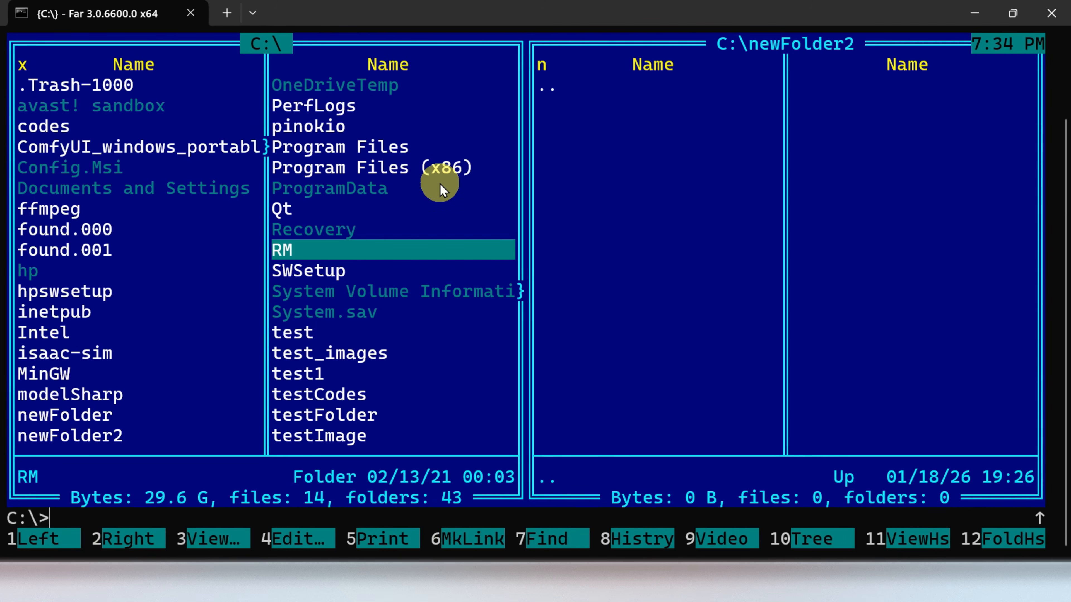
Switch the file panel showing C:\ to drive D:.
key(alt+F1)
key(Down)
key(Down)
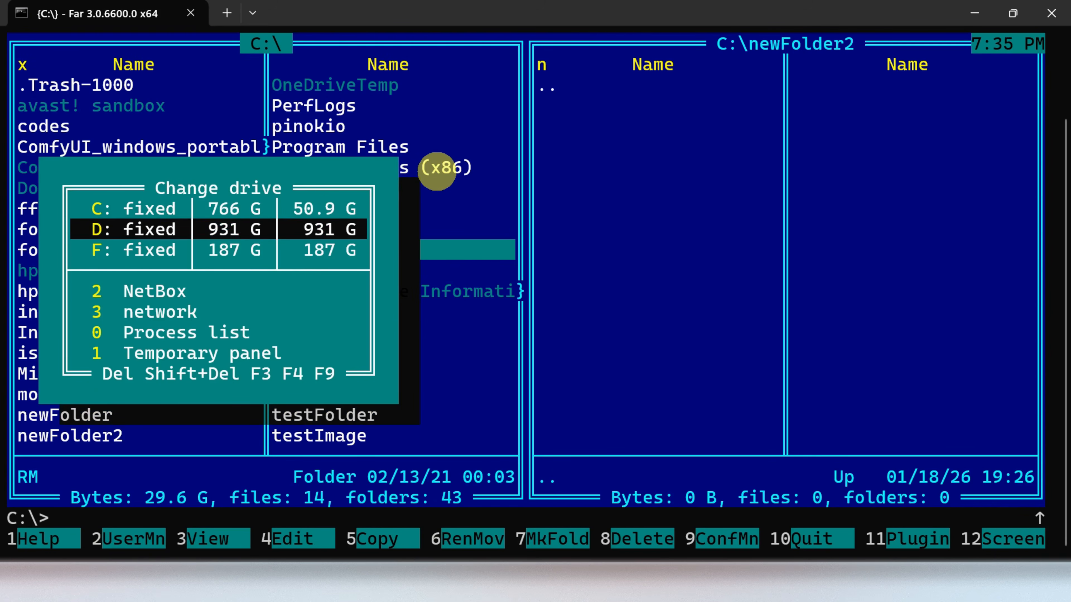
key(Up)
key(Return)
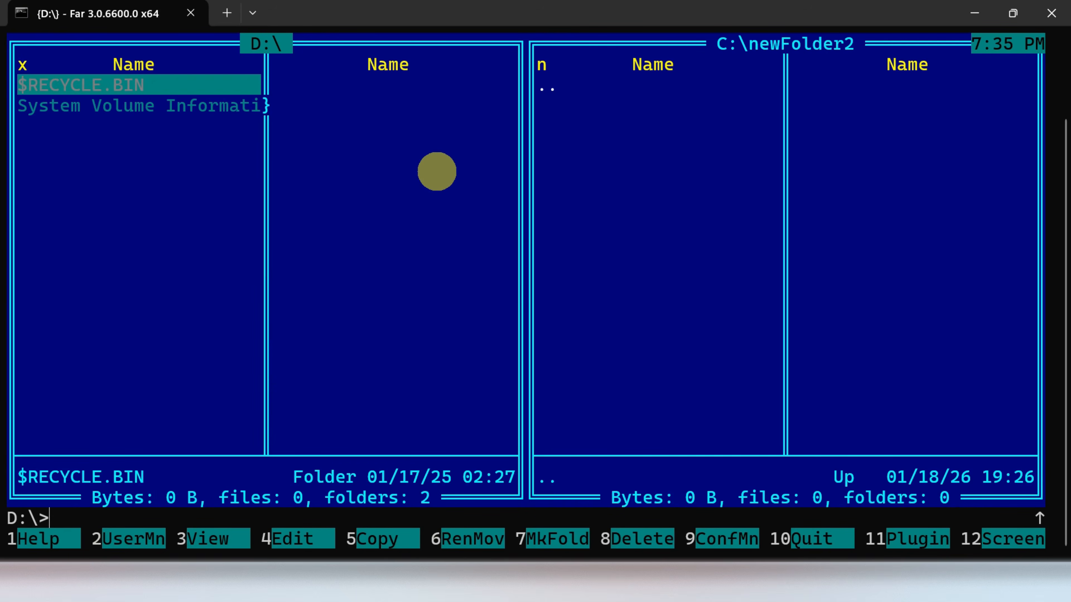
Change the file panel showing D:\ back to drive C:.
key(alt)
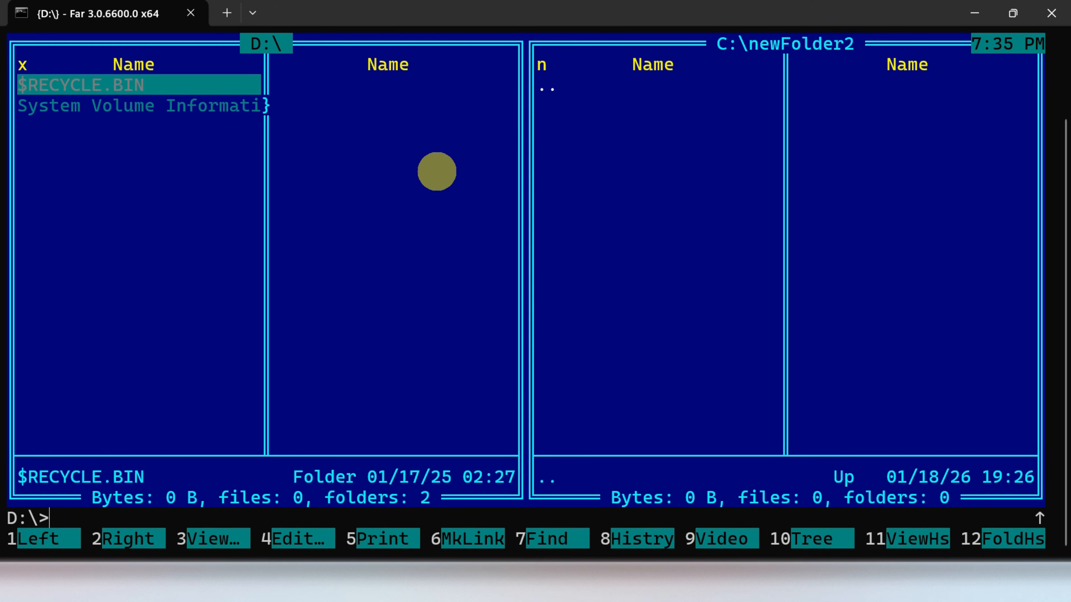
key(alt+F1)
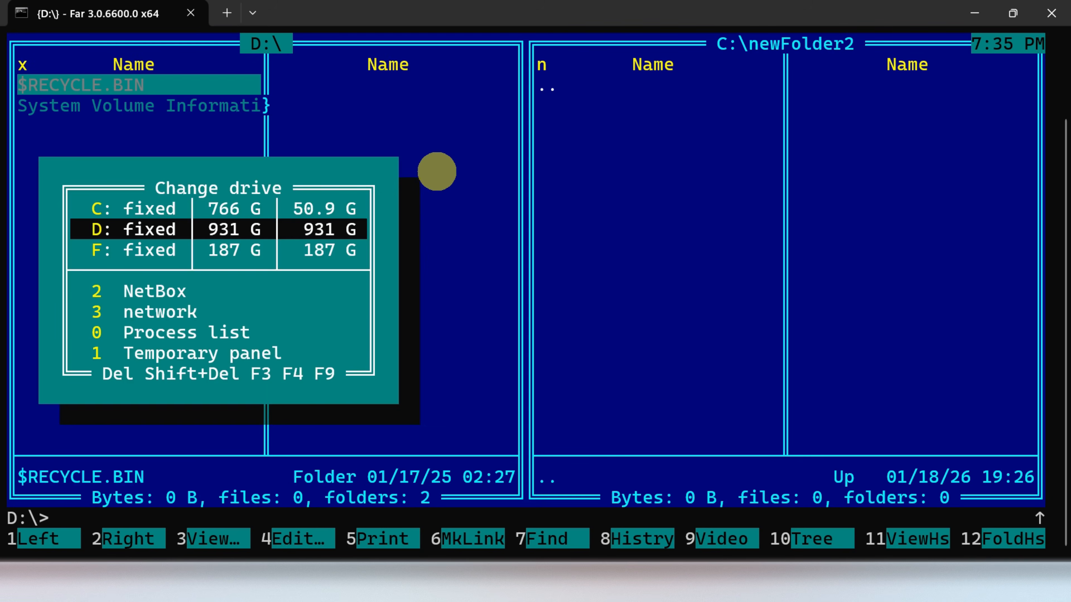
key(Up)
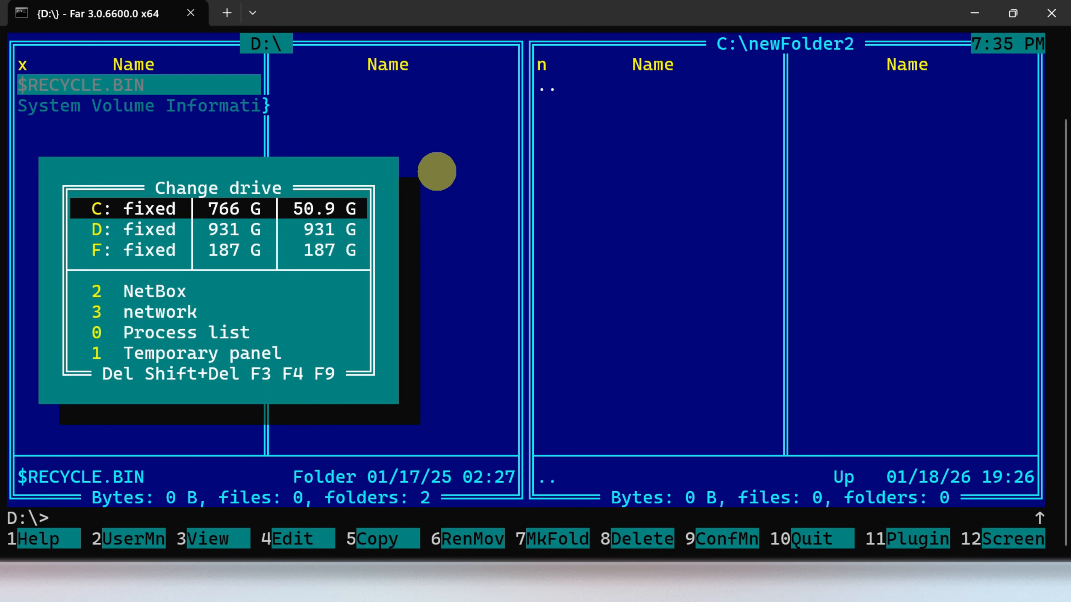
key(Return)
key(Return)
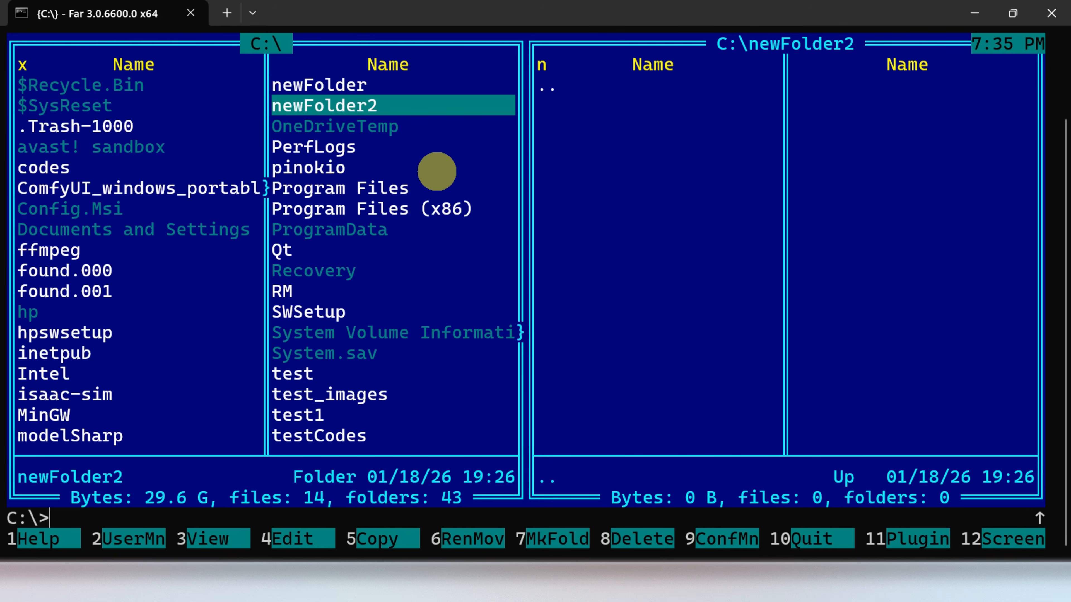
Highlight the codes folder in the root of C:\.
key(Left)
key(Down)
key(Down)
key(Down)
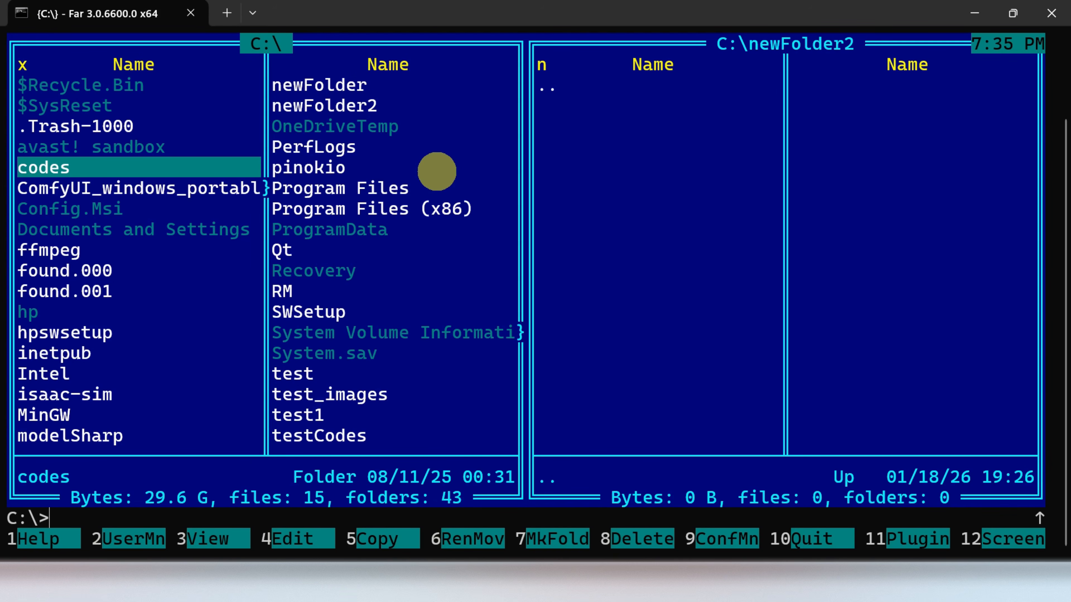
Hide the C:\ file panel and run the dir command in C:\newFolder2.
key(ctrl)
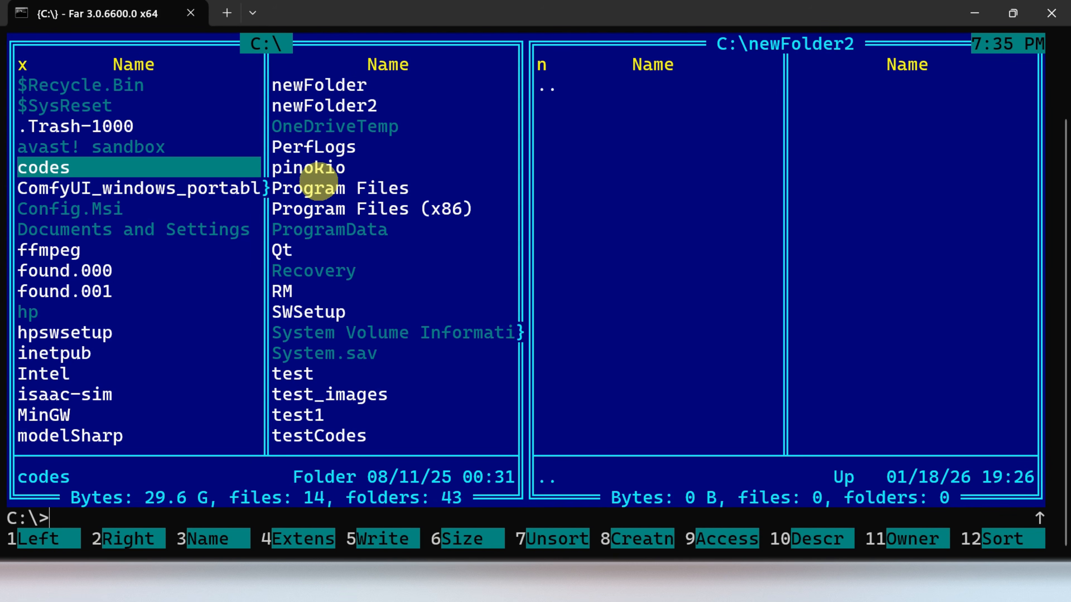
key(ctrl+F1)
text(das)
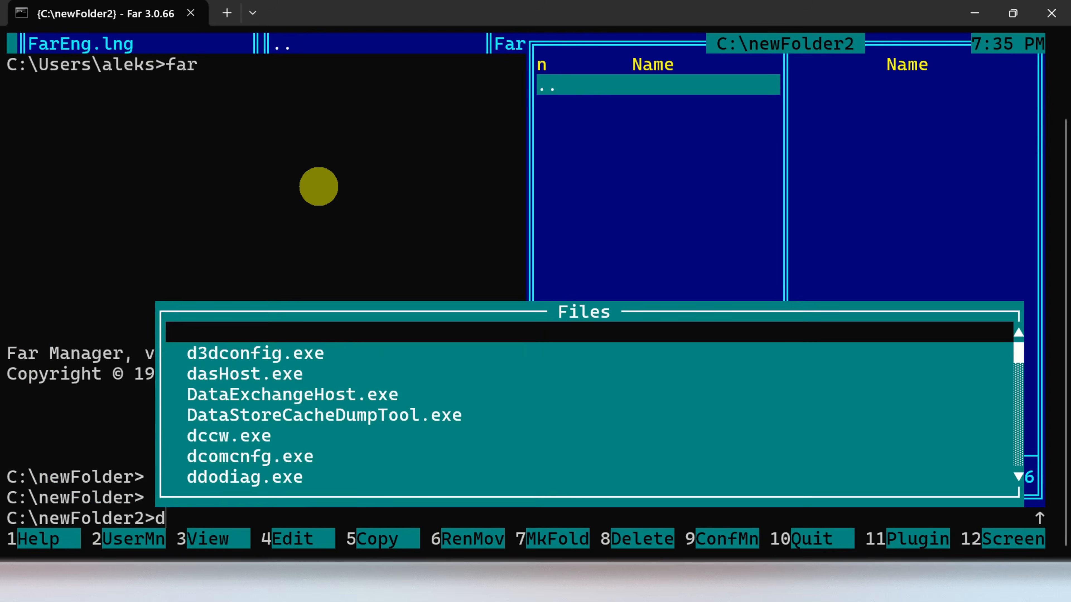
key(BackSpace)
key(BackSpace)
text(ir)
key(Return)
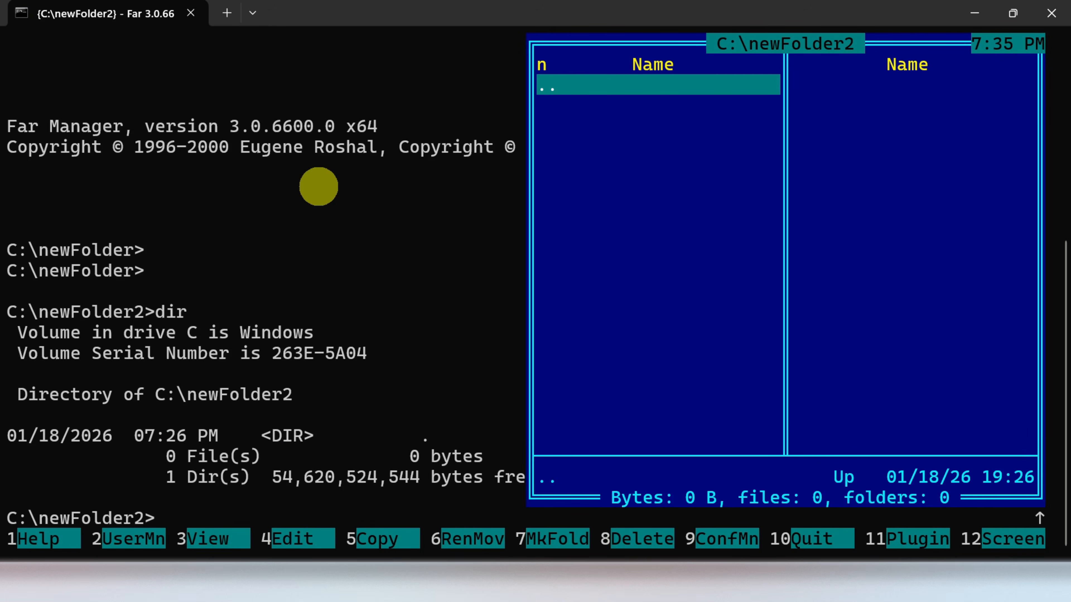
Show the hidden C:\ panel again, and toggle the C:\newFolder2 panel off and back on.
key(ctrl)
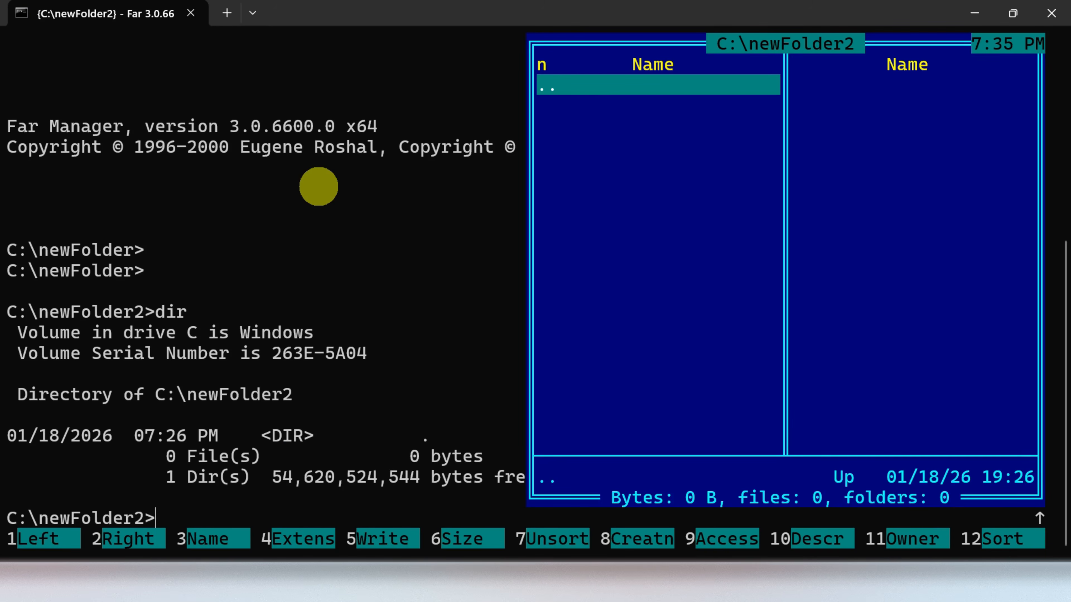
key(ctrl+F1)
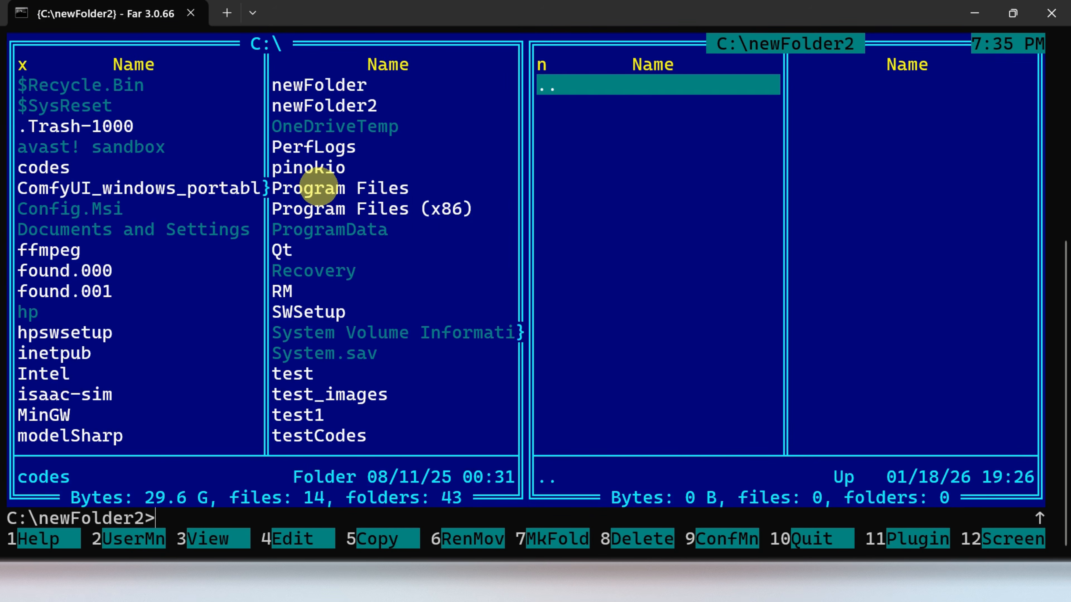
key(ctrl)
key(ctrl)
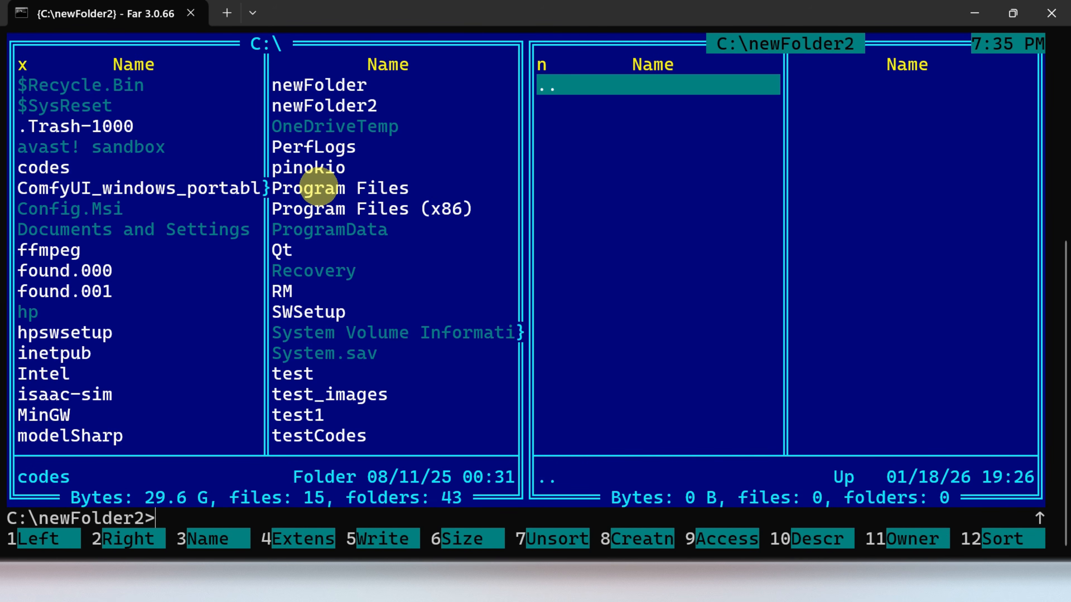
key(ctrl+F2)
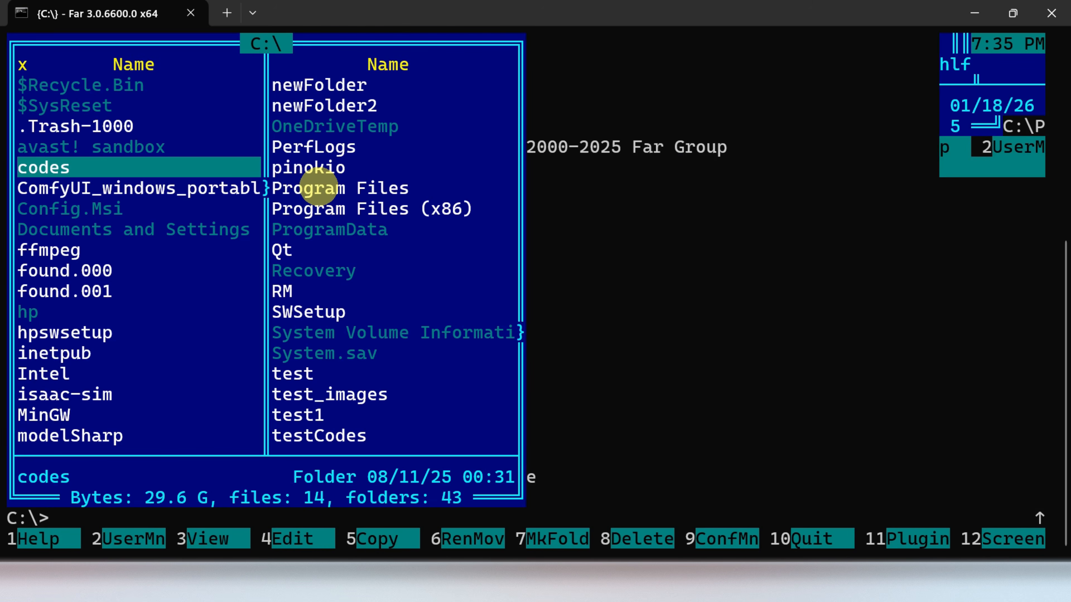
key(ctrl+F2)
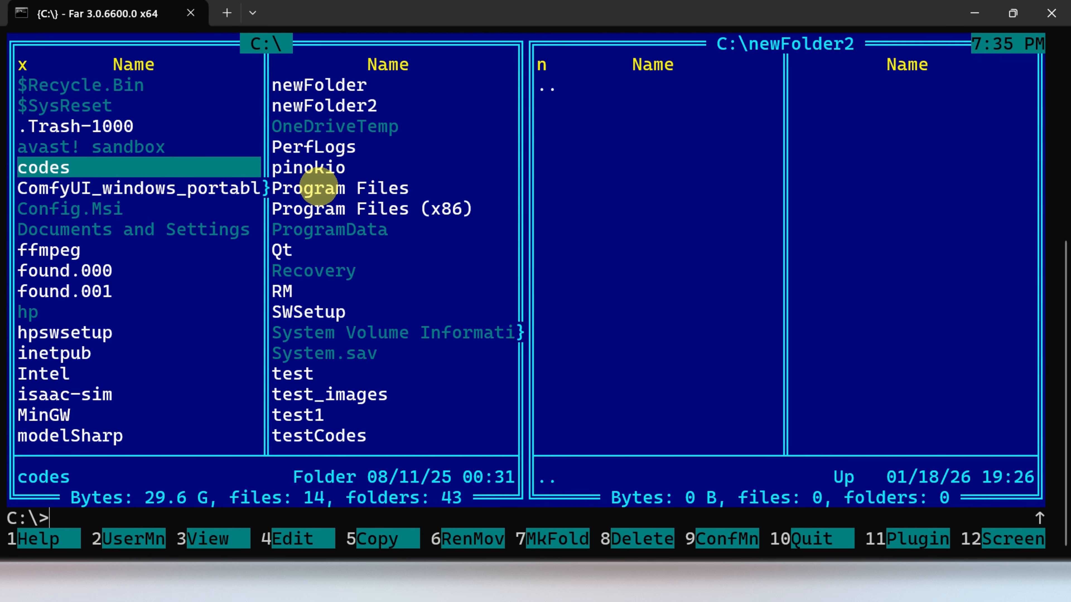
Compare the two alternative sets of function commands and view the command history, closing it without running anything.
key(ctrl)
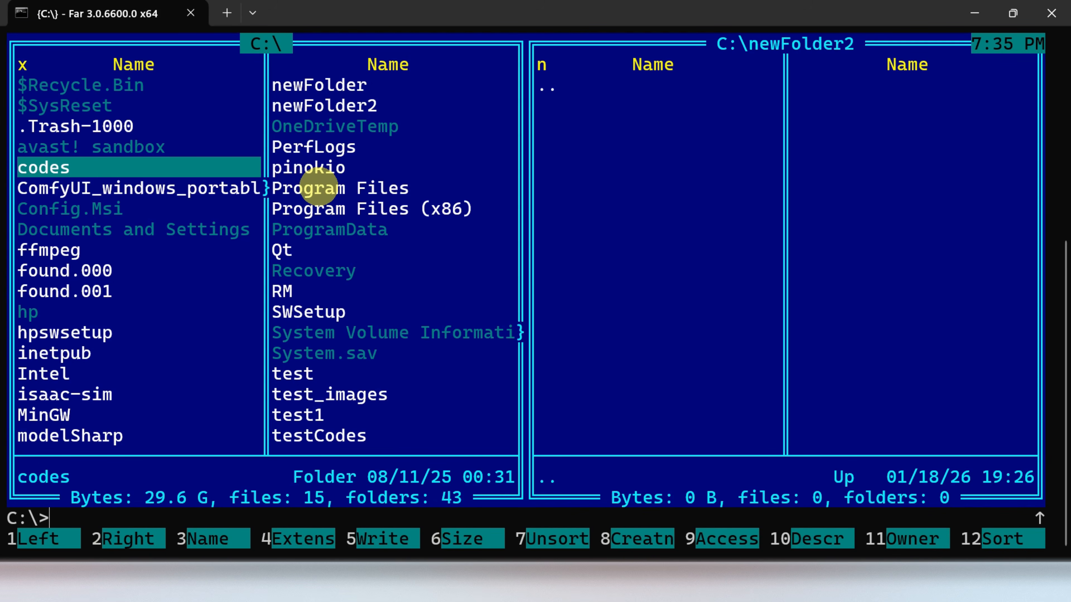
key(ctrl)
key(alt)
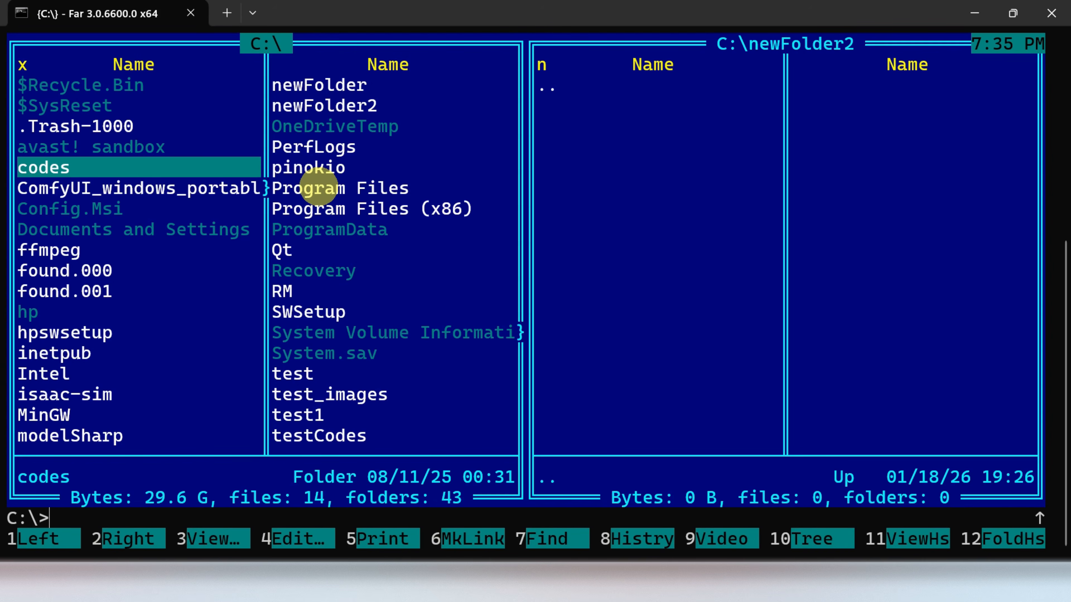
key(ctrl)
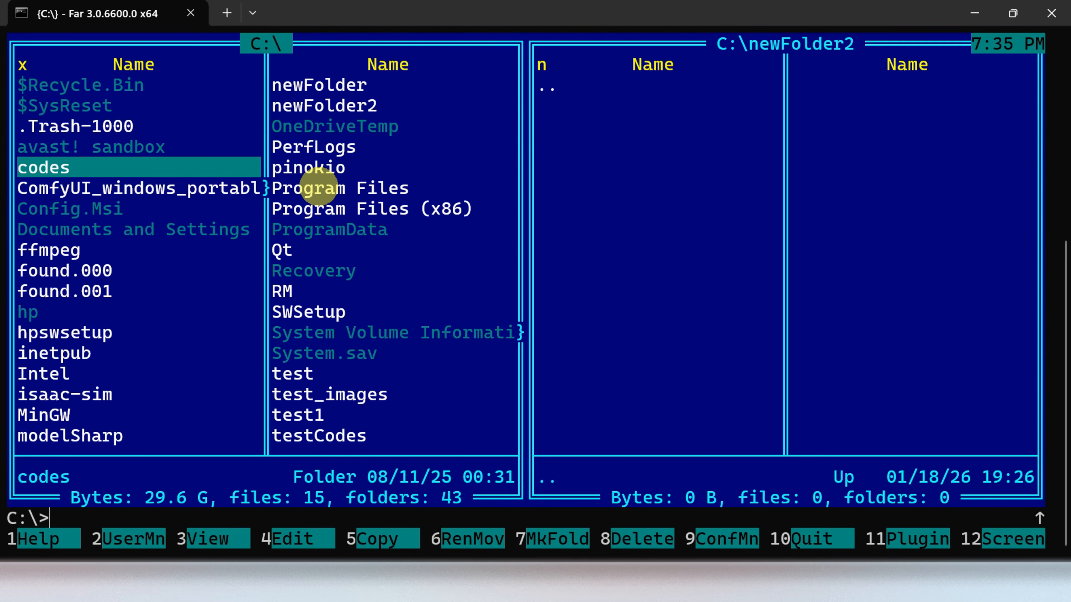
key(alt)
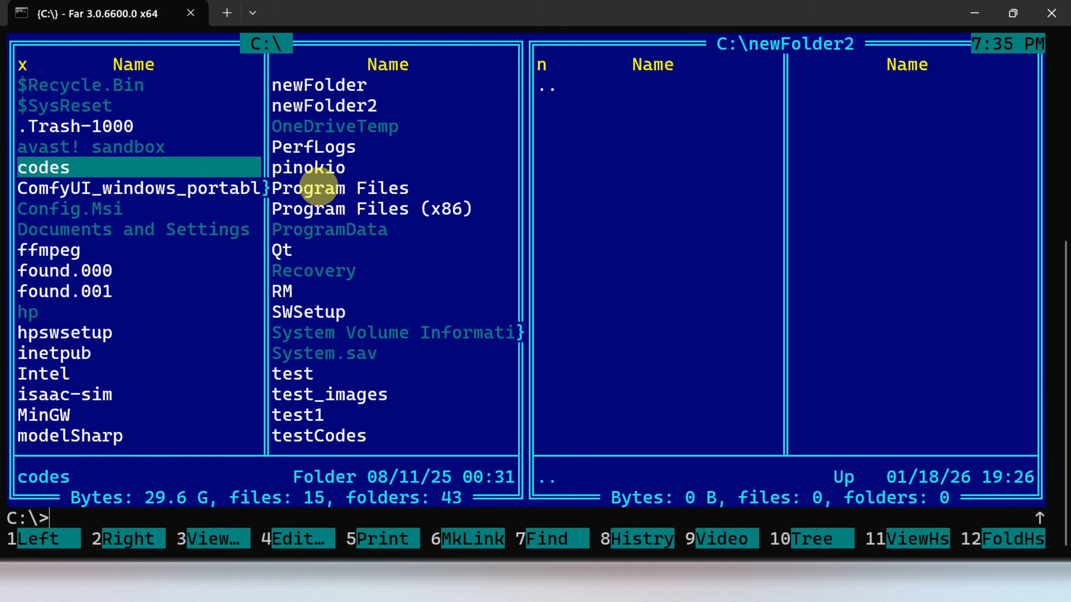
key(ctrl)
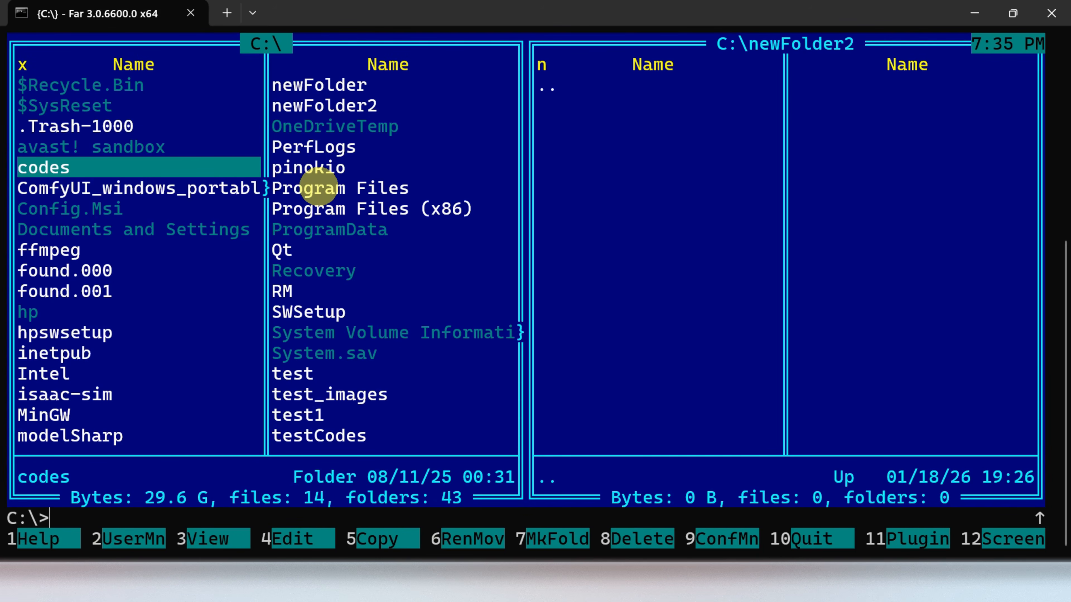
key(alt+F8)
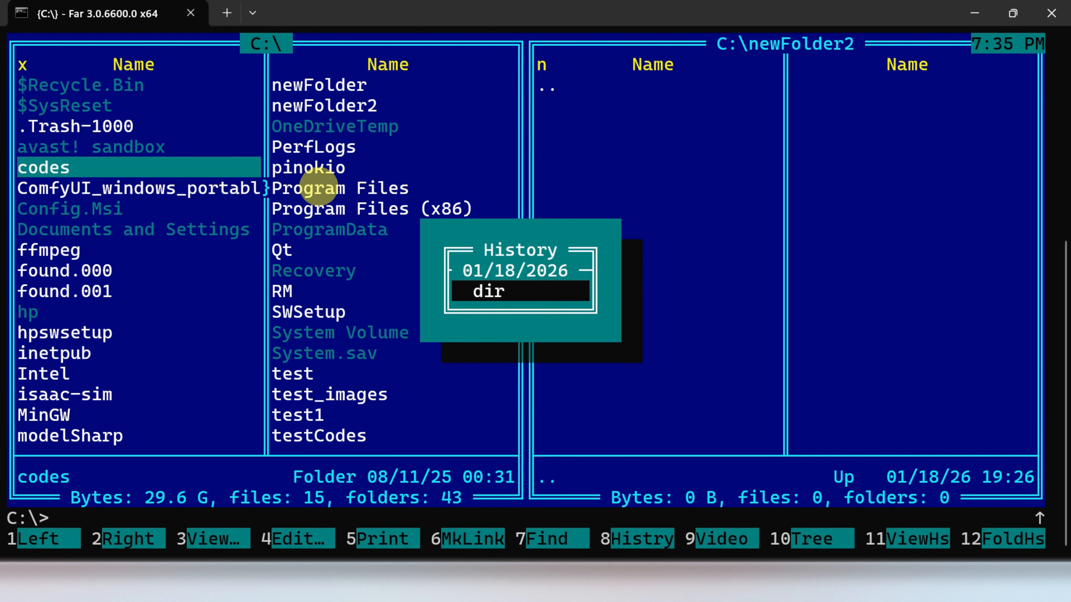
key(Escape)
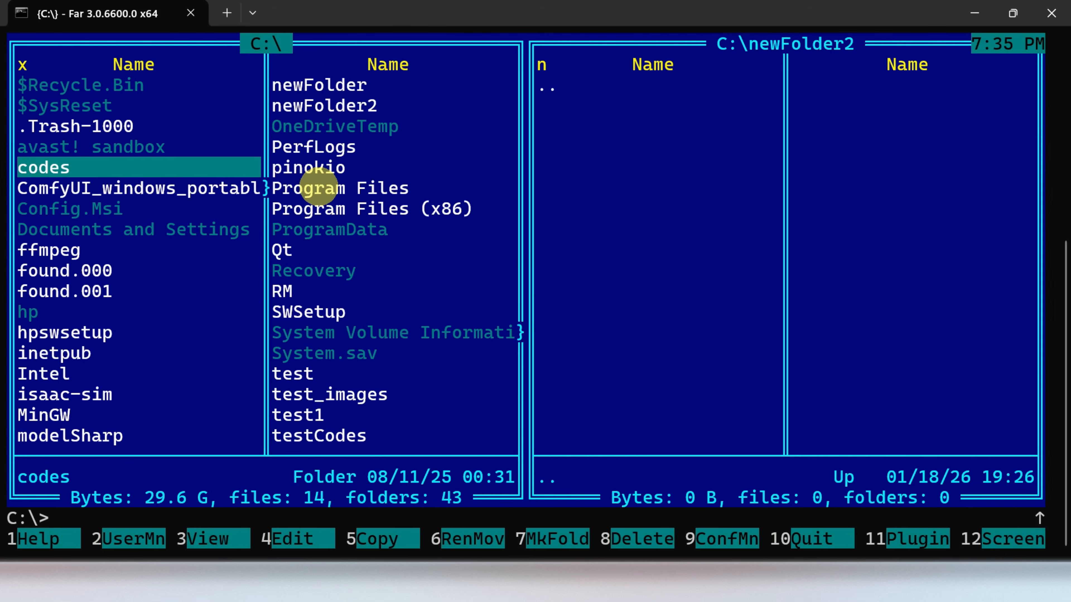